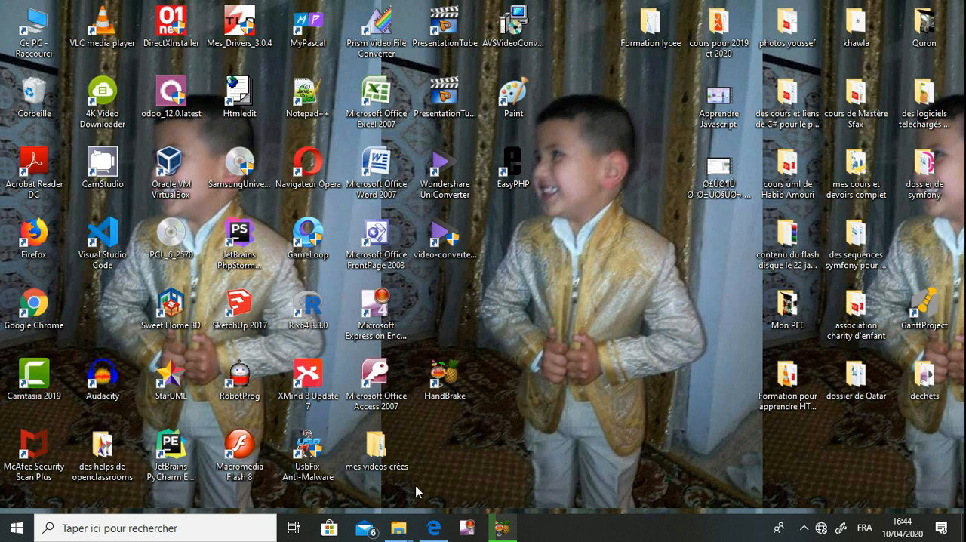
# - Read the working-folder instructions in the 2018 baccalaureate exam PDF, bac-pratique-23052018
pyautogui.click(437, 531)
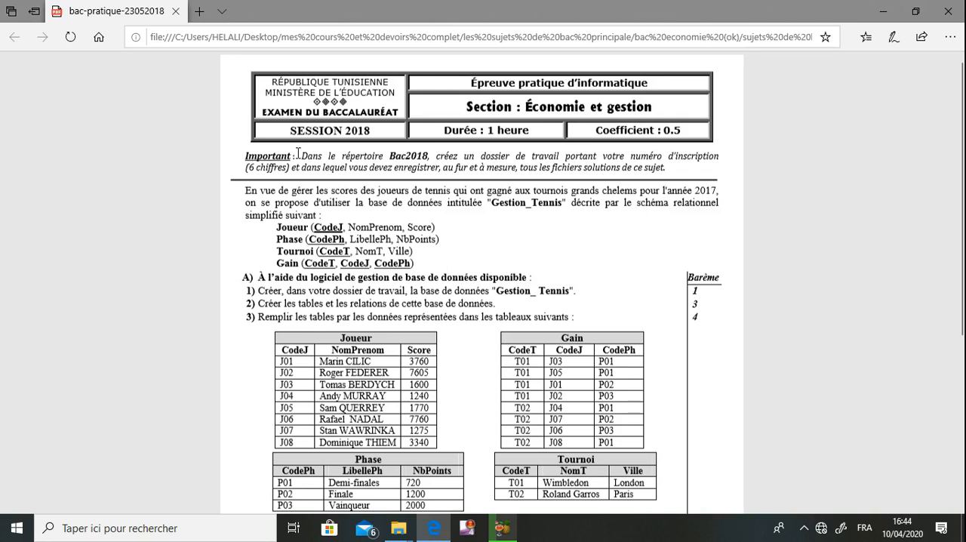
pyautogui.moveTo(298, 153); pyautogui.dragTo(305, 155)
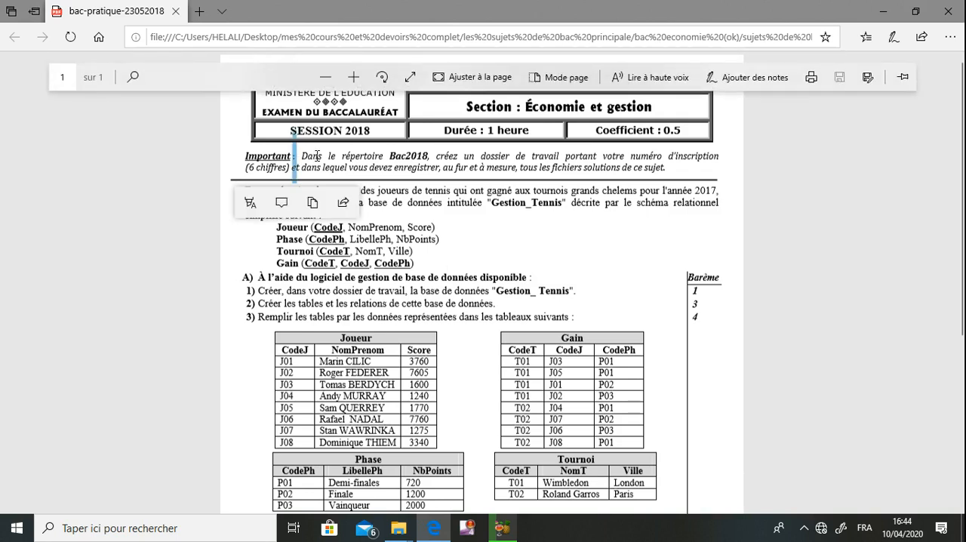
pyautogui.click(317, 154)
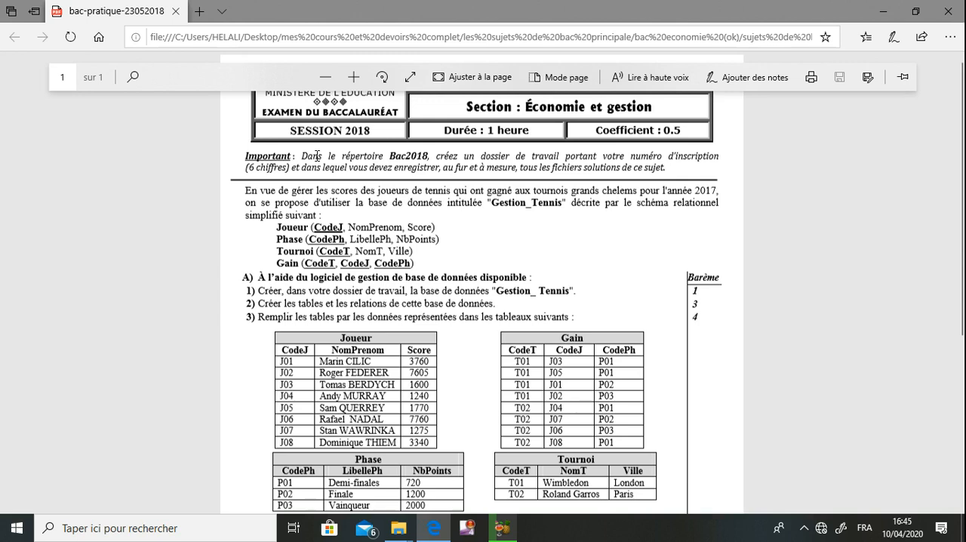
pyautogui.click(882, 11)
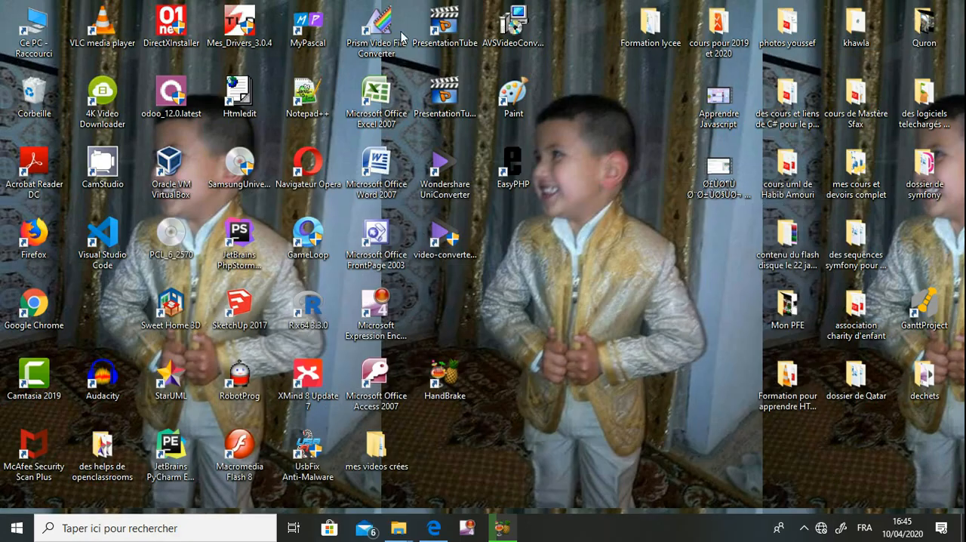
# - Create a working folder named 123456 inside bac2020 on drive C: and open it
pyautogui.doubleClick(45, 38)
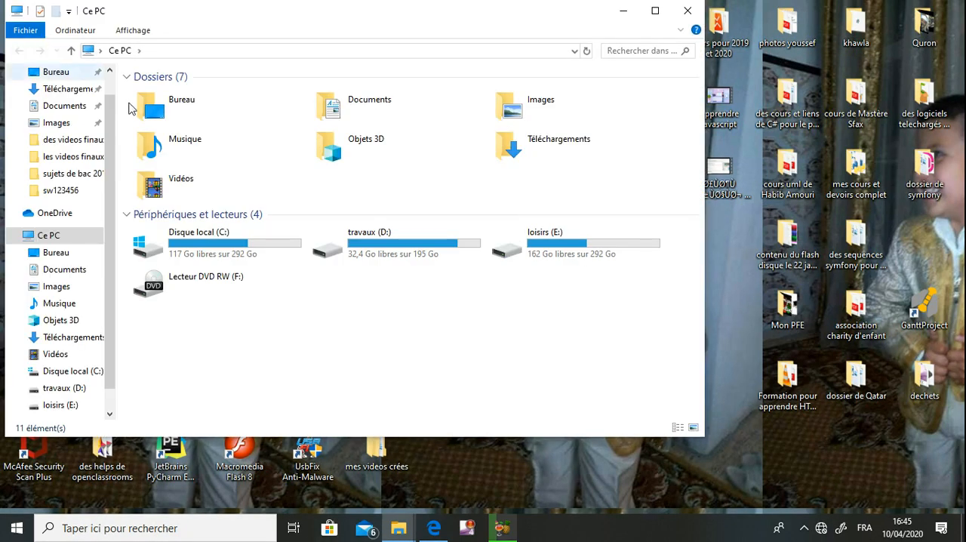
pyautogui.doubleClick(208, 256)
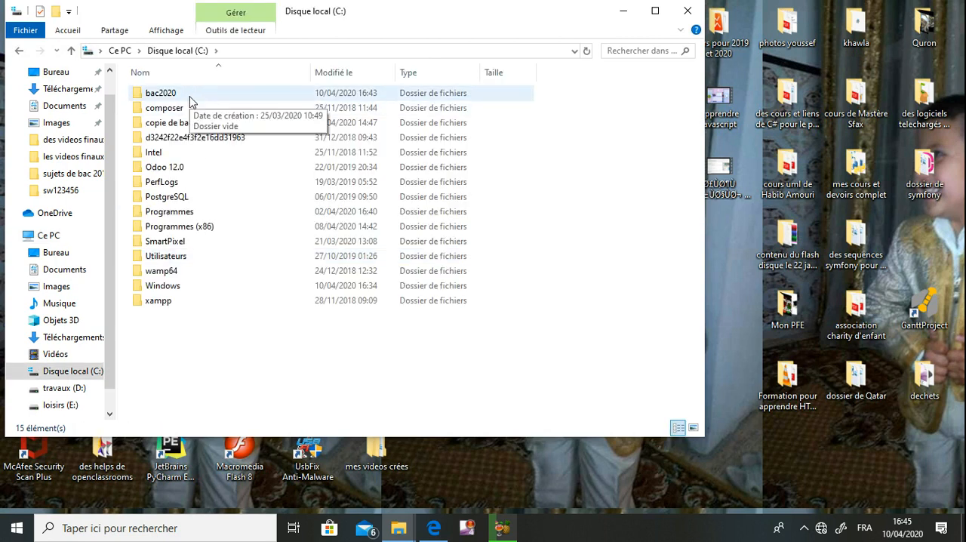
pyautogui.doubleClick(160, 93)
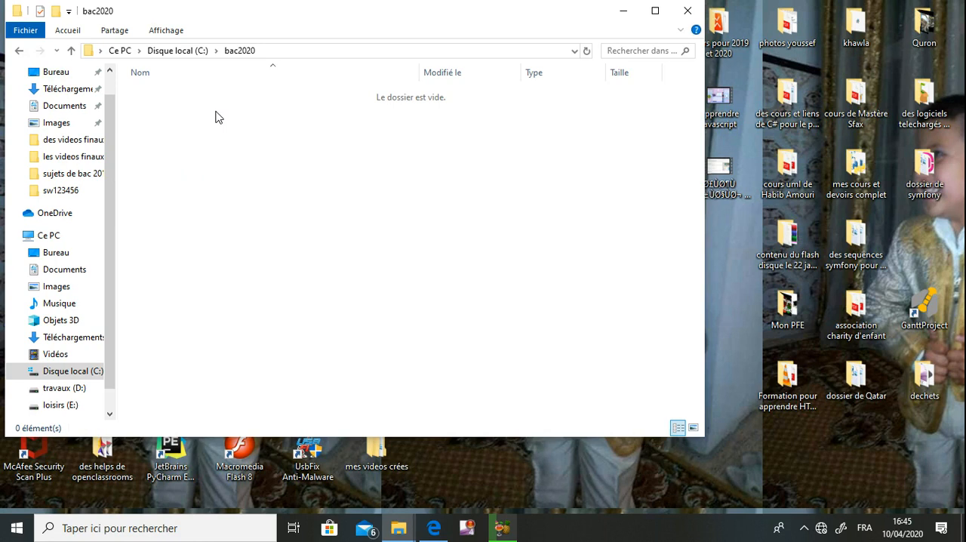
pyautogui.rightClick(215, 117)
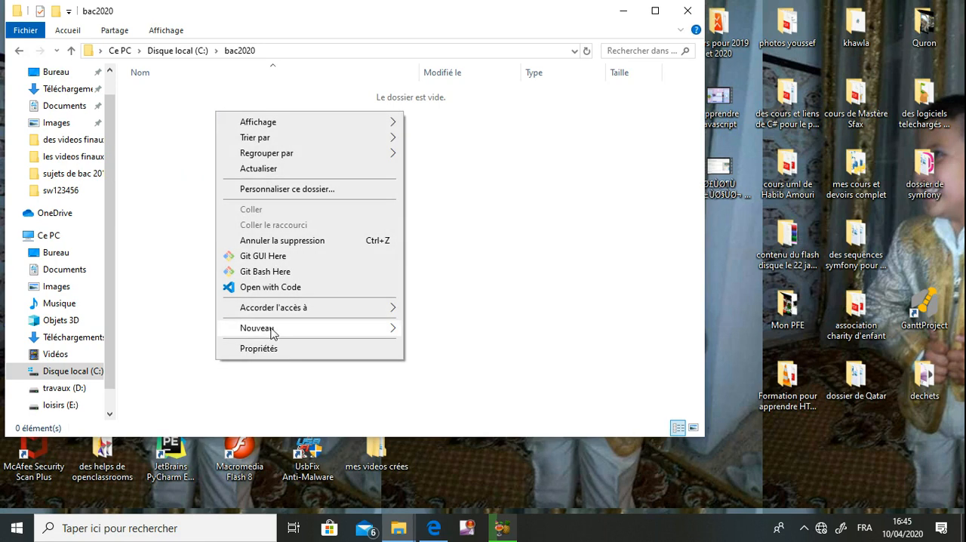
pyautogui.moveTo(301, 330)
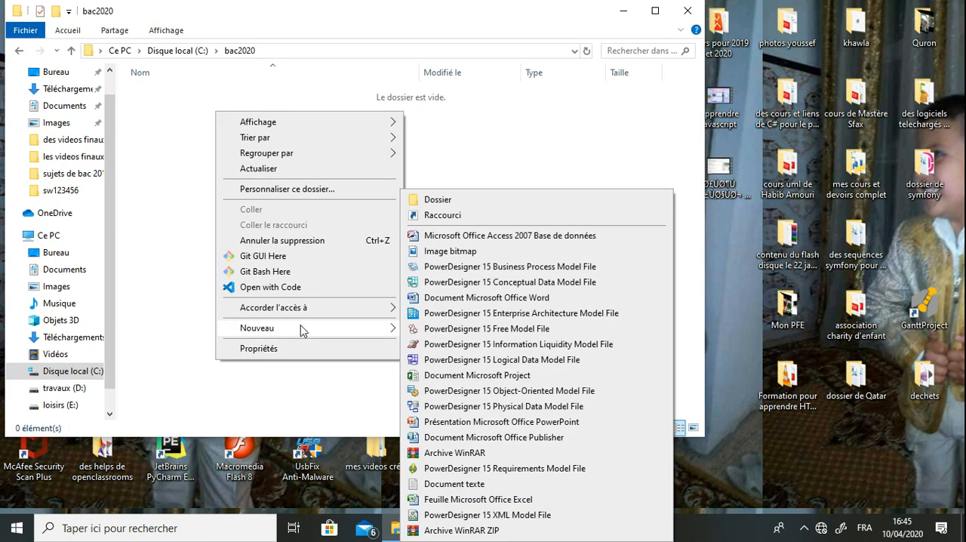
pyautogui.click(448, 200)
pyautogui.write('123456')
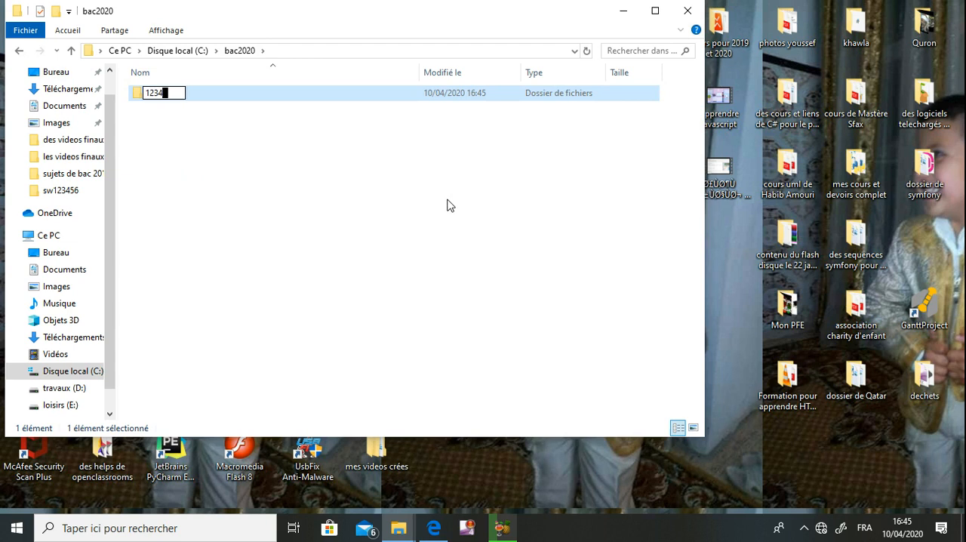
pyautogui.press('Return')
pyautogui.doubleClick(621, 93)
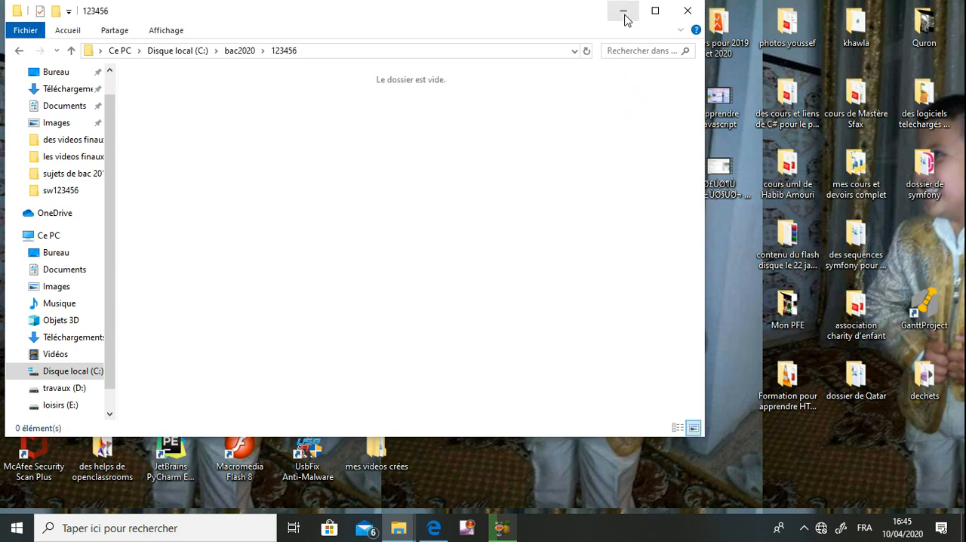
pyautogui.click(624, 19)
# - Consult the database questions in the exam PDF, and switch to Microsoft Office Access 2007 in a maximized window
pyautogui.click(431, 532)
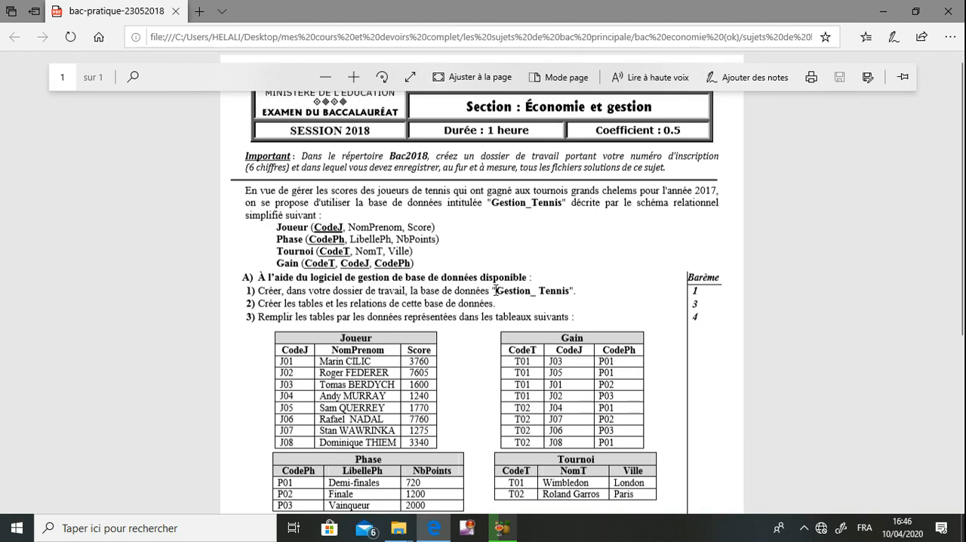
pyautogui.click(881, 10)
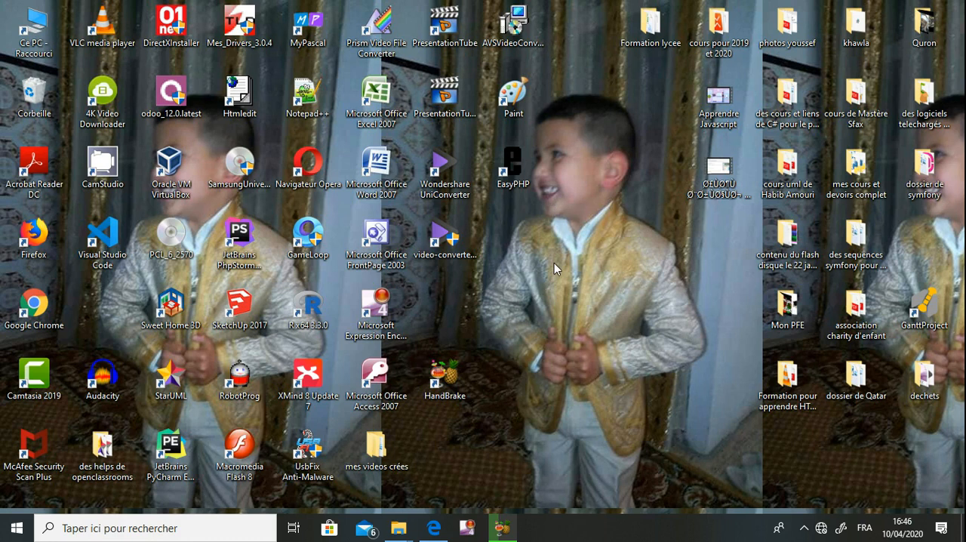
pyautogui.doubleClick(384, 375)
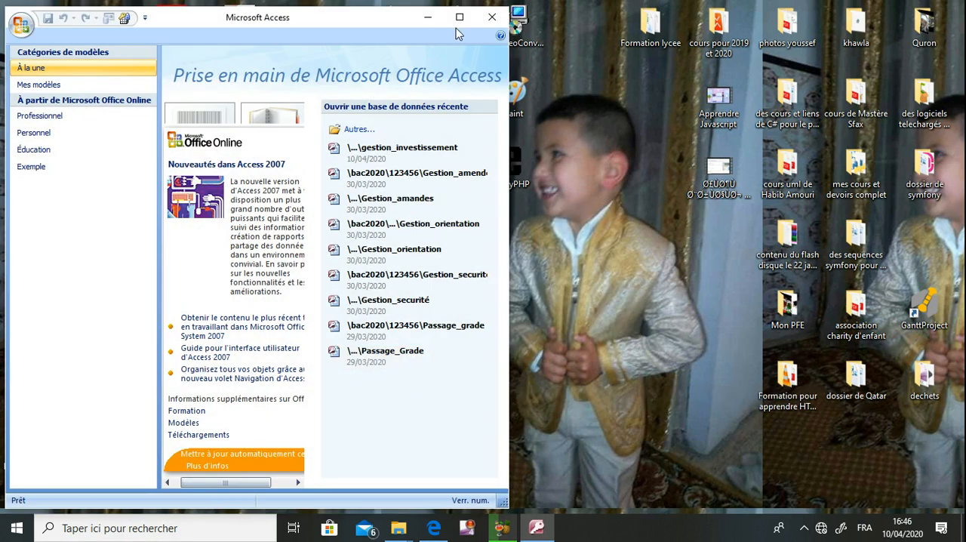
pyautogui.click(459, 16)
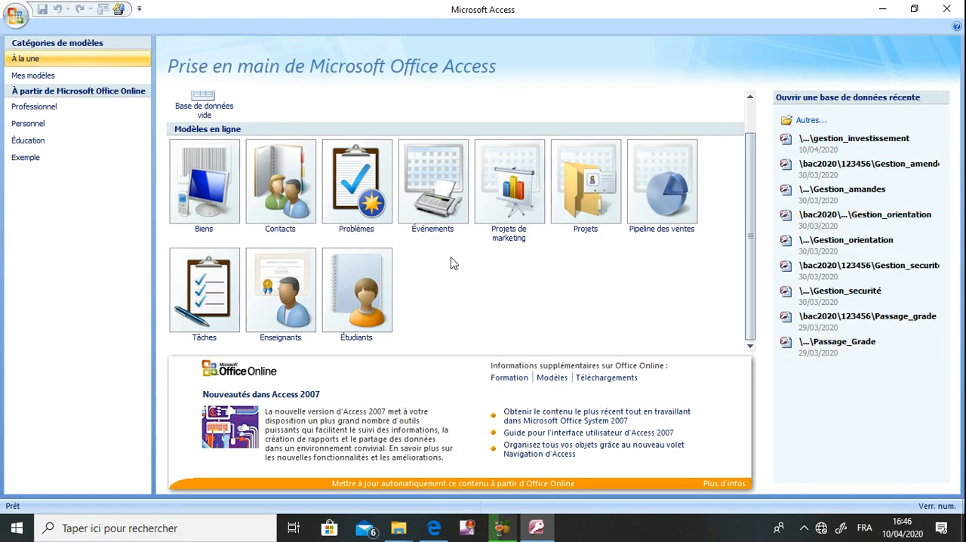
# - Create a blank database named gestion_tennis in the C:\bac2020\123456 folder
pyautogui.click(202, 107)
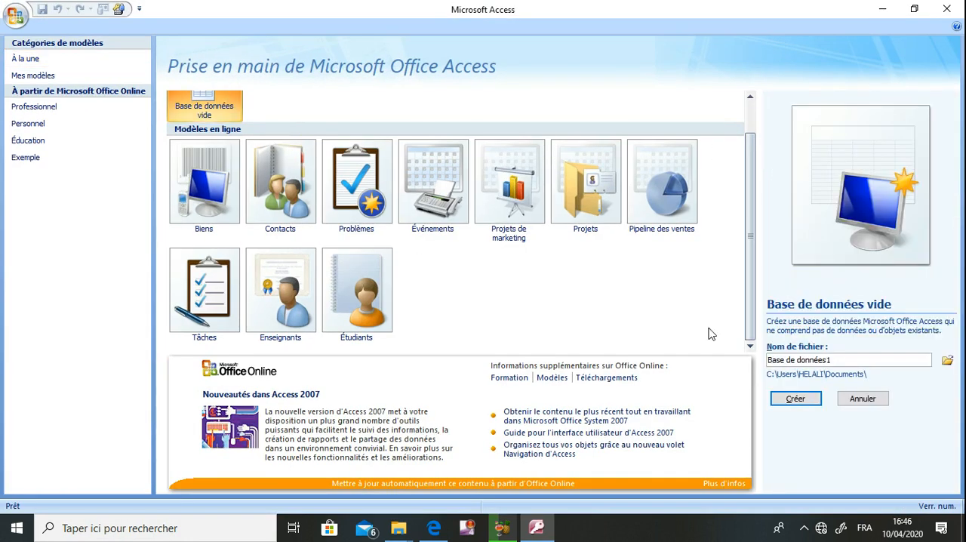
pyautogui.click(947, 361)
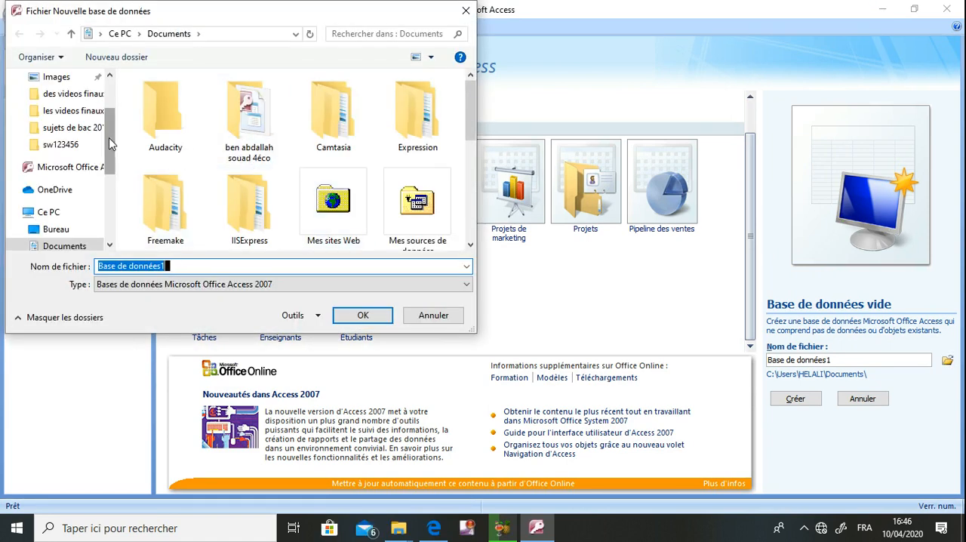
pyautogui.scroll(-3, 87, 208)
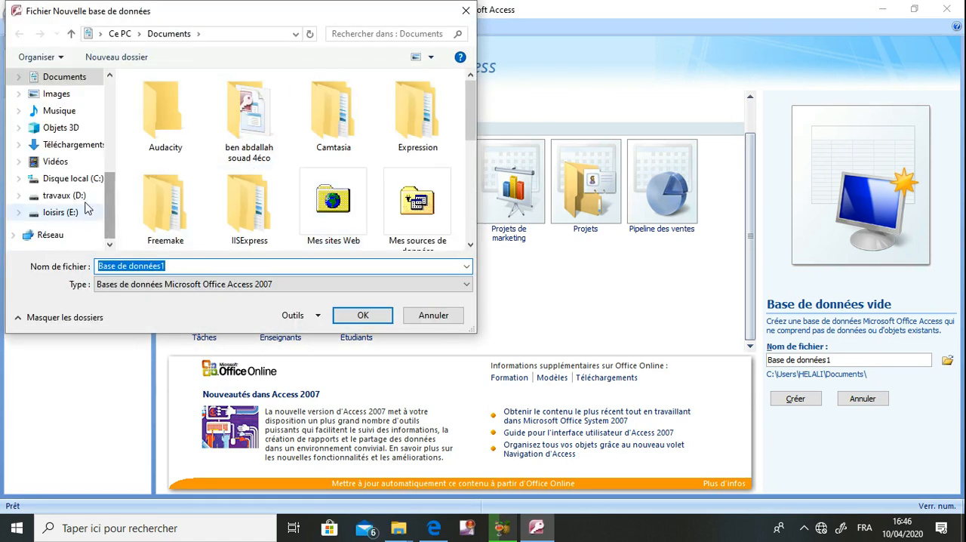
pyautogui.click(83, 179)
pyautogui.doubleClick(172, 98)
pyautogui.doubleClick(172, 99)
pyautogui.click(181, 266)
pyautogui.hotkey('ctrl', 'a')
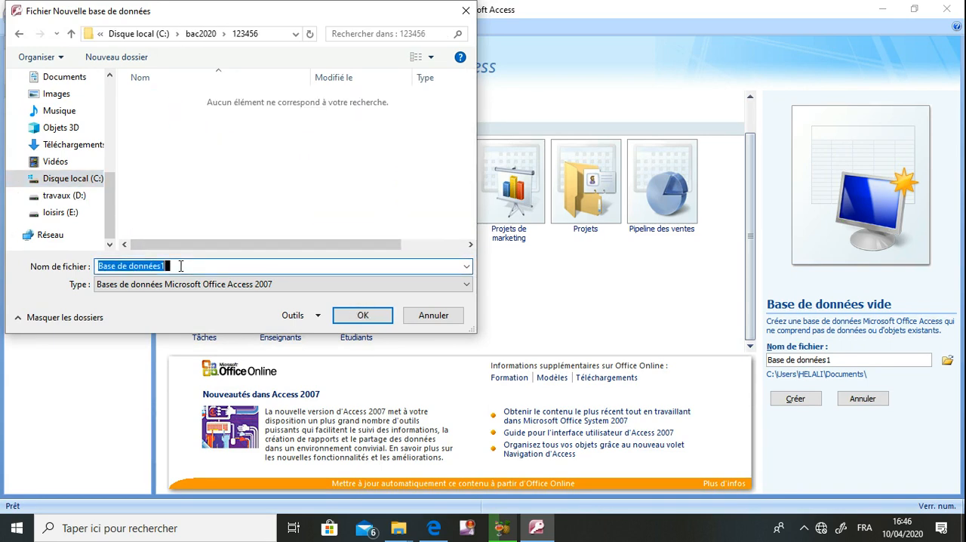
pyautogui.write('gestion_tennis')
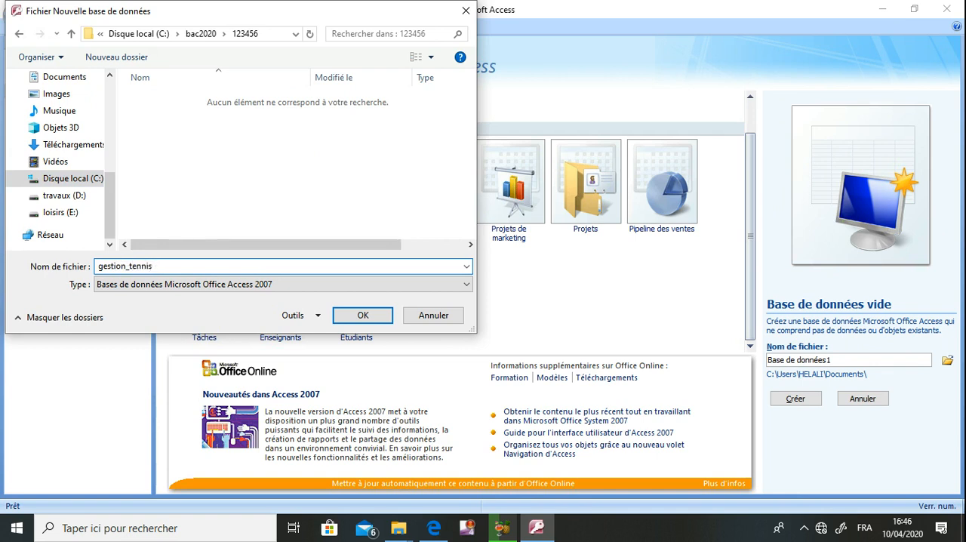
pyautogui.press('Return')
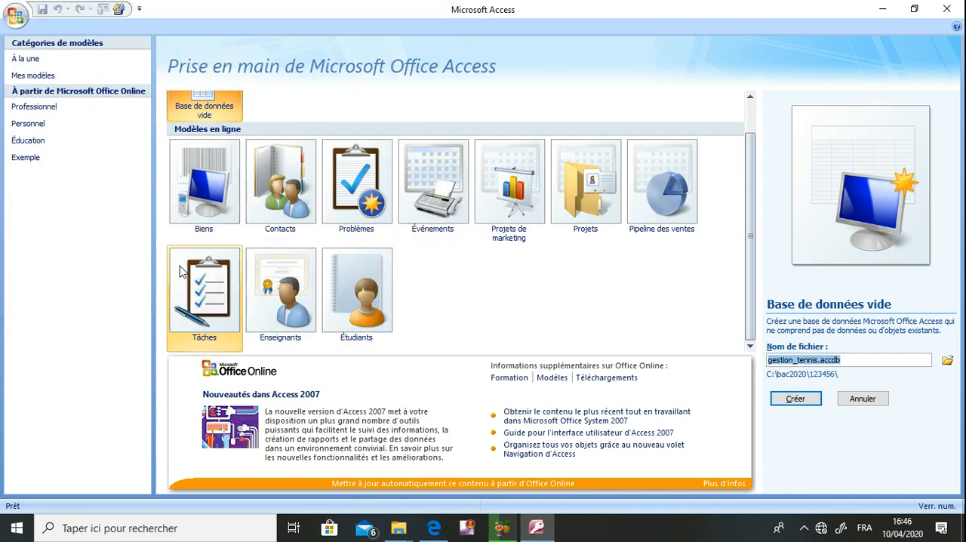
pyautogui.click(785, 399)
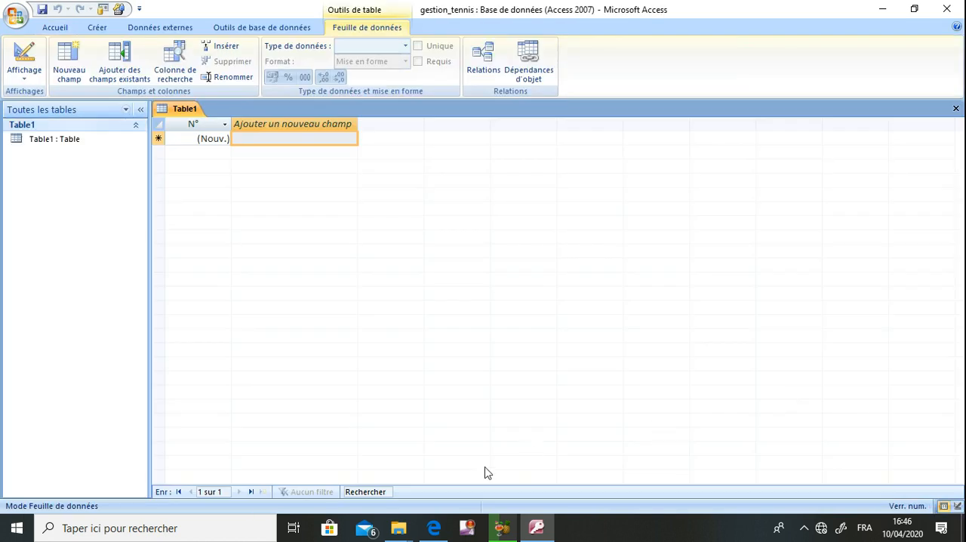
# - Arrange the exam PDF beside the Access window and narrow the navigation pane
pyautogui.click(435, 528)
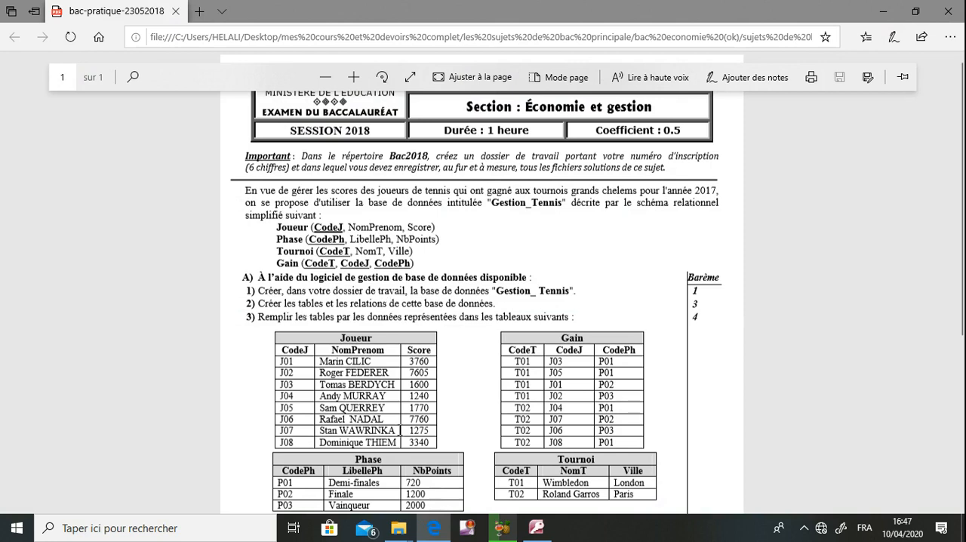
pyautogui.doubleClick(573, 10)
pyautogui.doubleClick(662, 8)
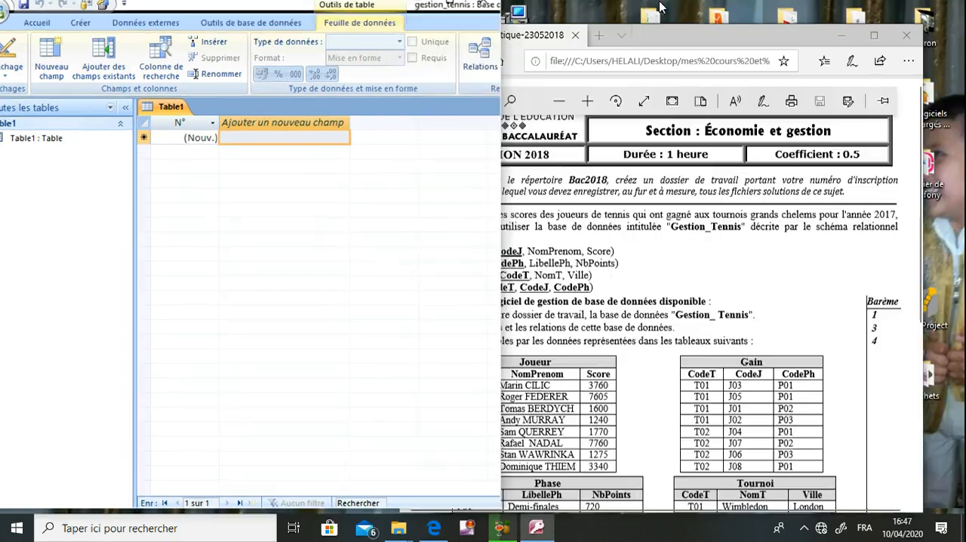
pyautogui.moveTo(699, 36); pyautogui.dragTo(745, 12)
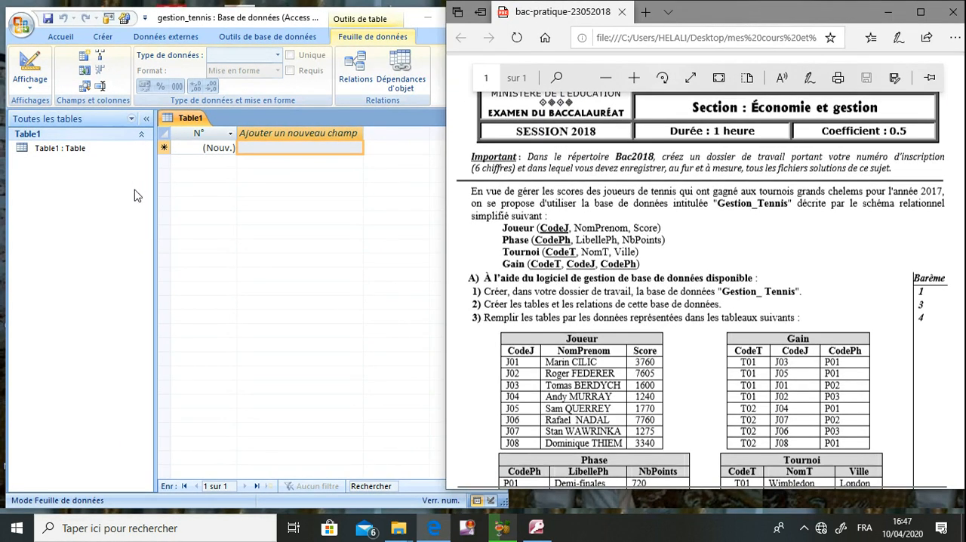
pyautogui.moveTo(154, 219); pyautogui.dragTo(113, 213)
# - Create a new table in design view and add a CodeJ field of type Texte
pyautogui.click(111, 37)
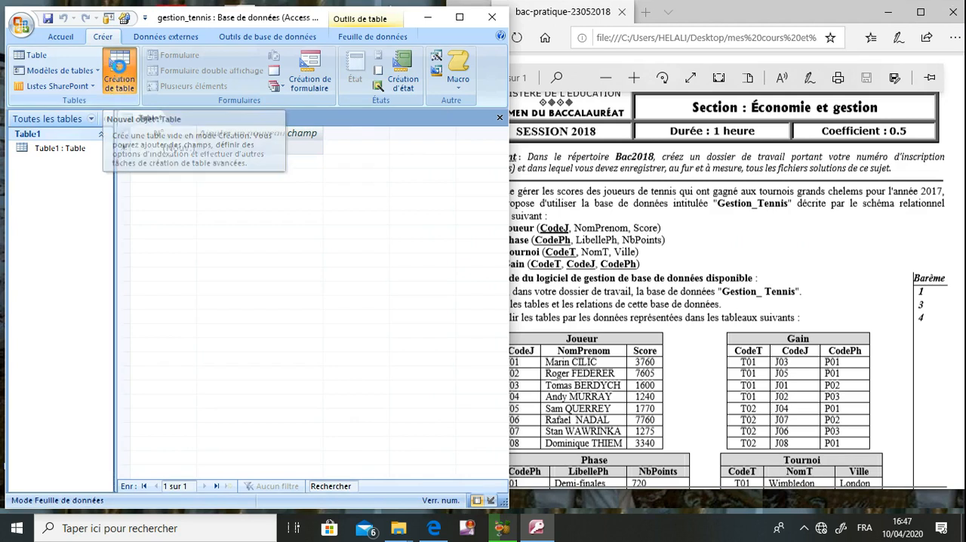
pyautogui.click(119, 72)
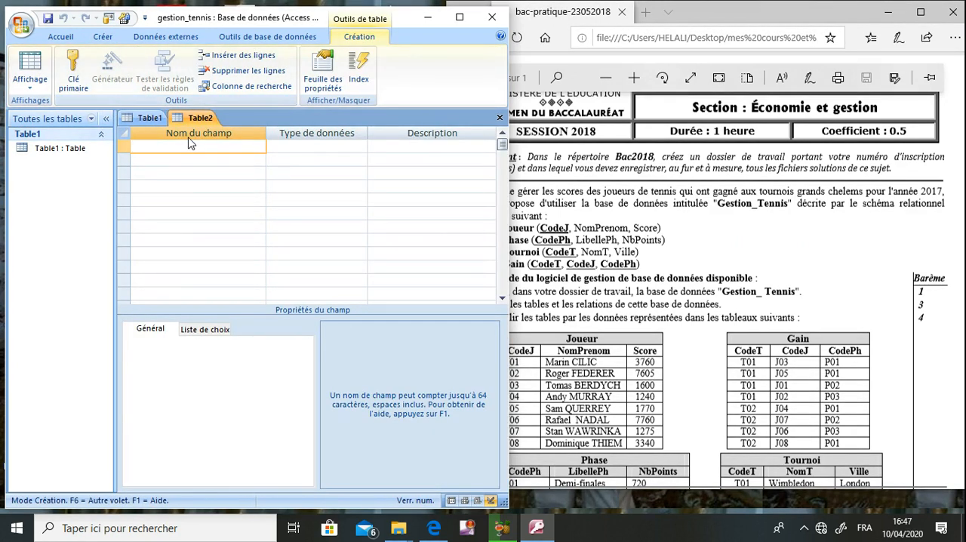
pyautogui.write('CodeJ')
pyautogui.press('Tab')
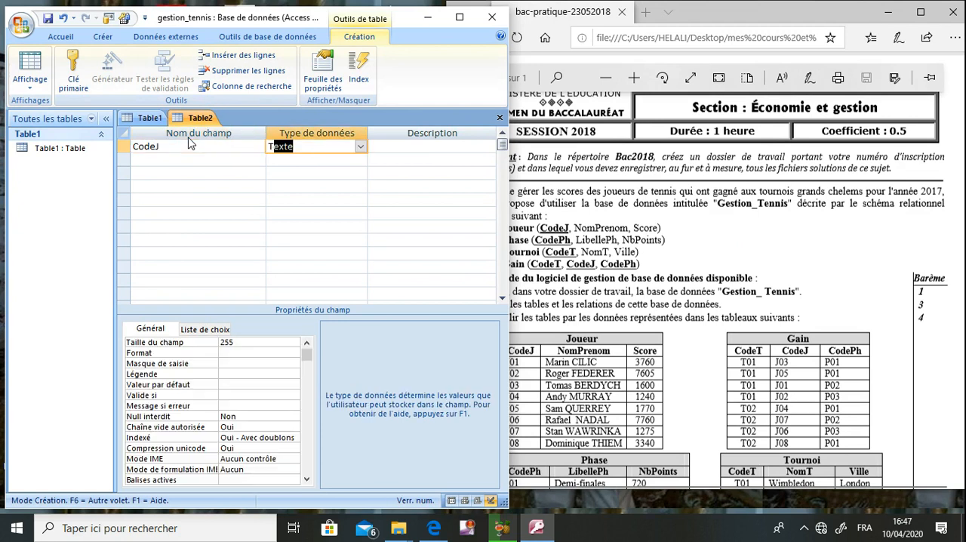
# - Following the Joueur schema in the exam PDF, add a NomPrenom field of type Texte below CodeJ
pyautogui.click(556, 251)
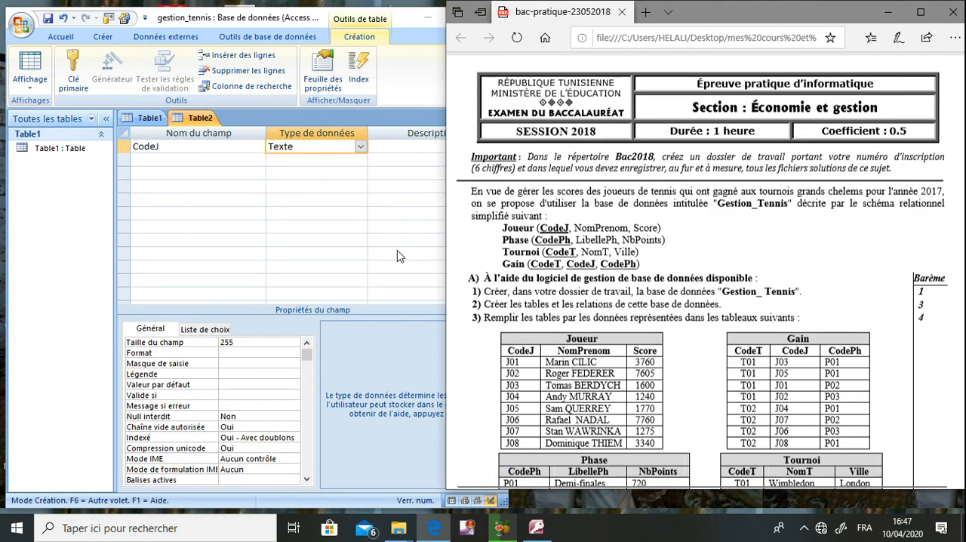
pyautogui.click(186, 159)
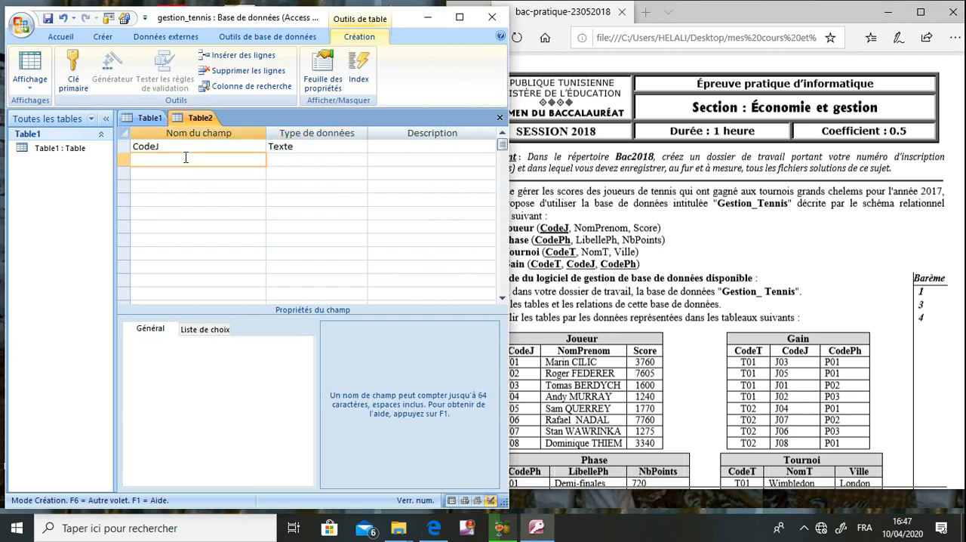
pyautogui.write('NomPrenom')
pyautogui.click(301, 160)
# - Add a Score field below NomPrenom and set its data type to Numérique
pyautogui.click(242, 173)
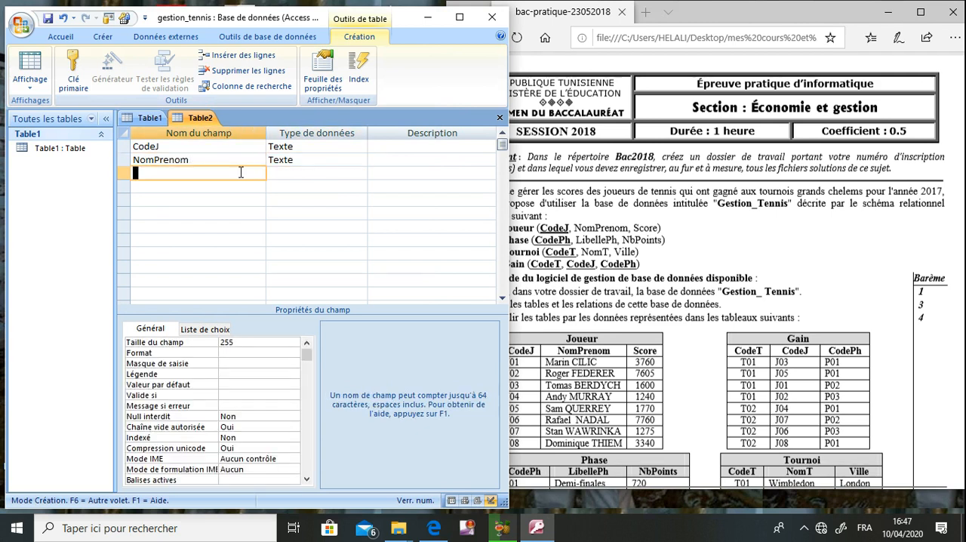
pyautogui.write('Score')
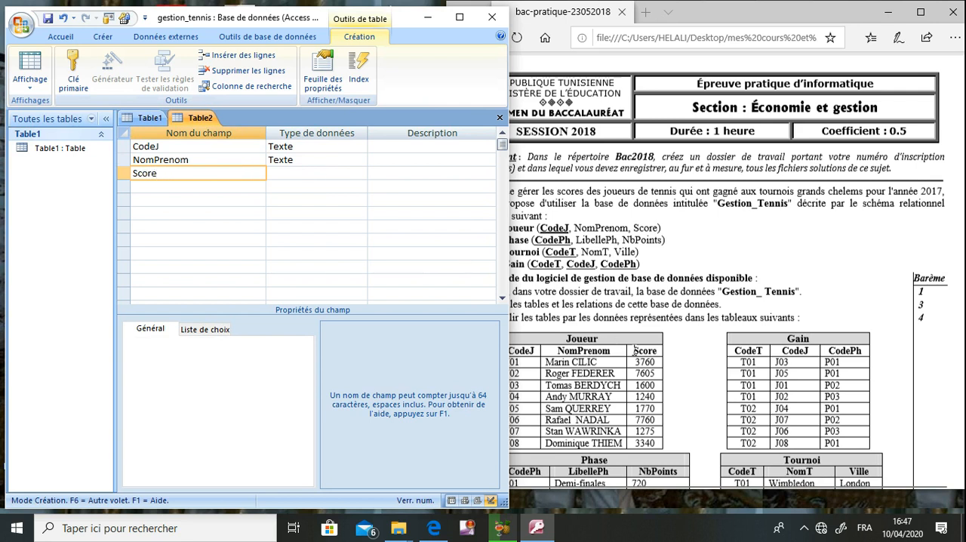
pyautogui.click(346, 174)
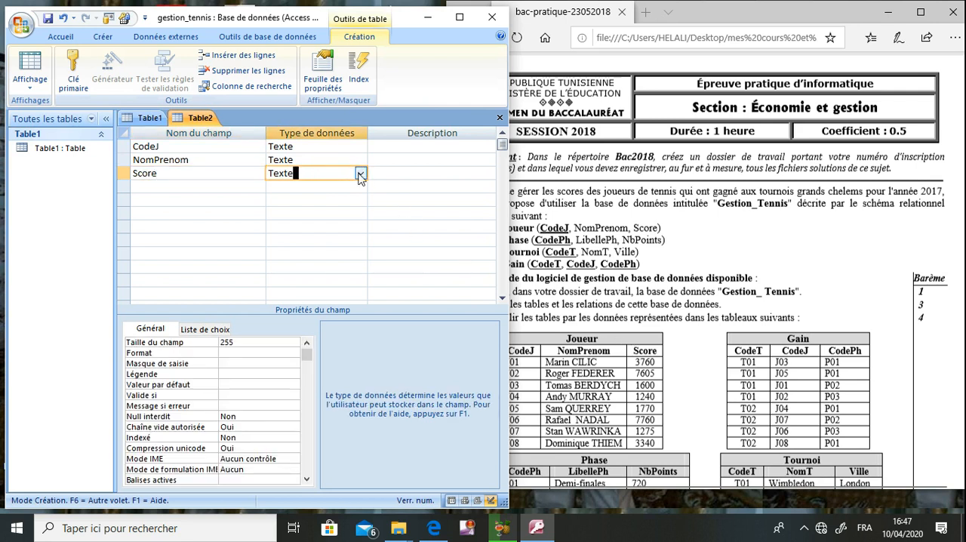
pyautogui.click(360, 173)
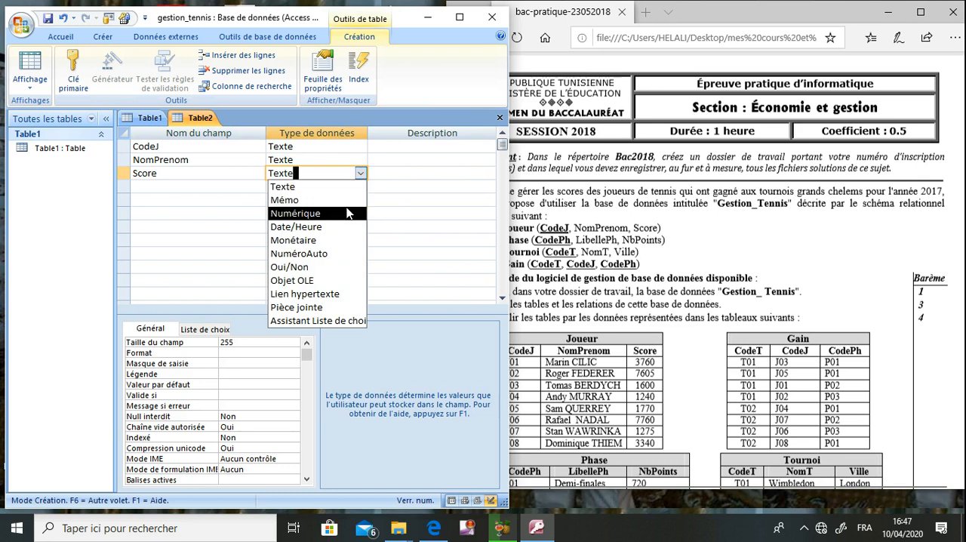
pyautogui.click(347, 213)
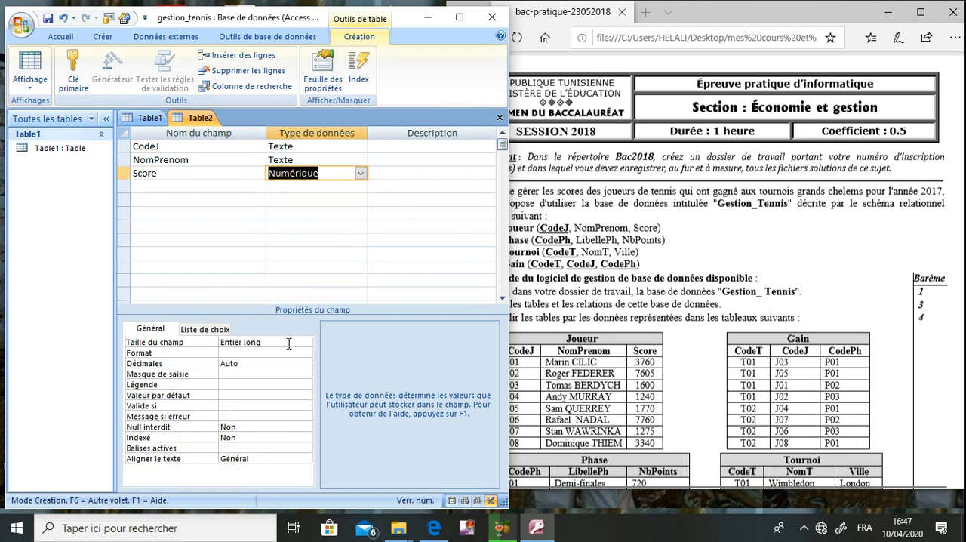
# - Make CodeJ the primary key and save the table as joueur
pyautogui.click(170, 145)
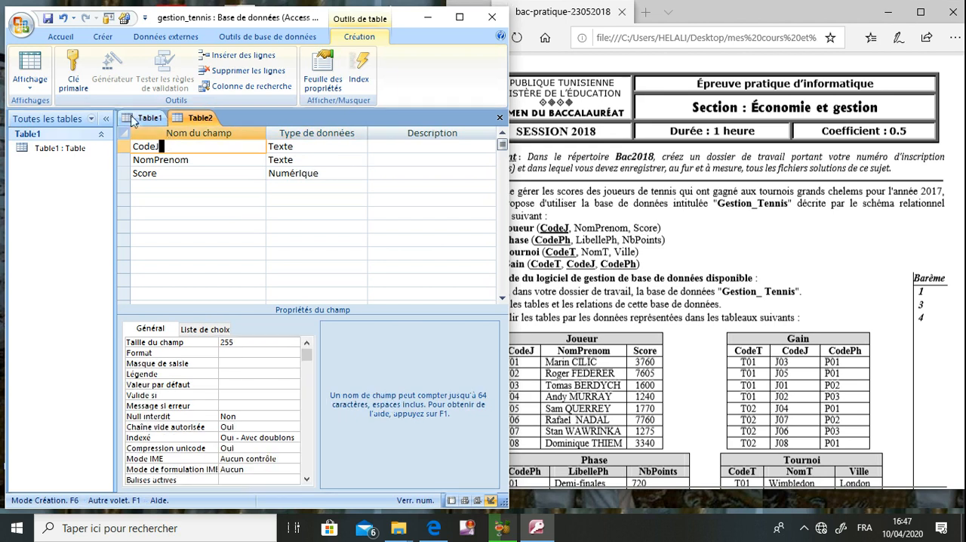
pyautogui.click(79, 73)
pyautogui.click(47, 18)
pyautogui.write('joueur')
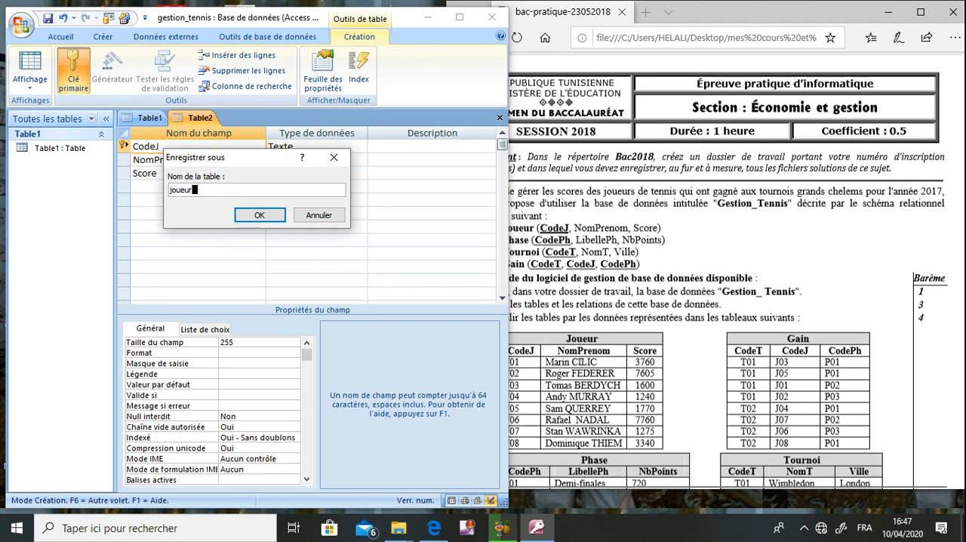
pyautogui.press('Return')
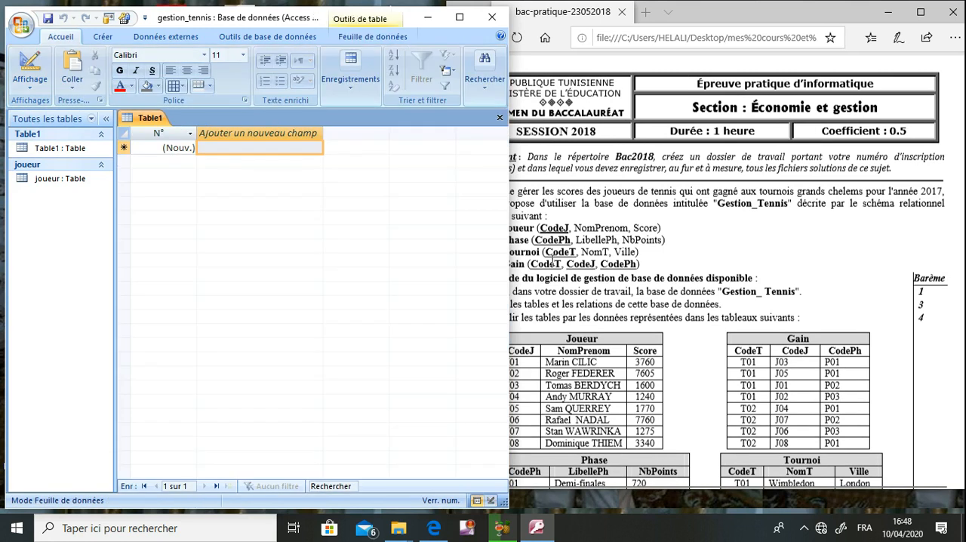
# - Create a new table in design view and add a CodePh field of type Texte
pyautogui.click(553, 261)
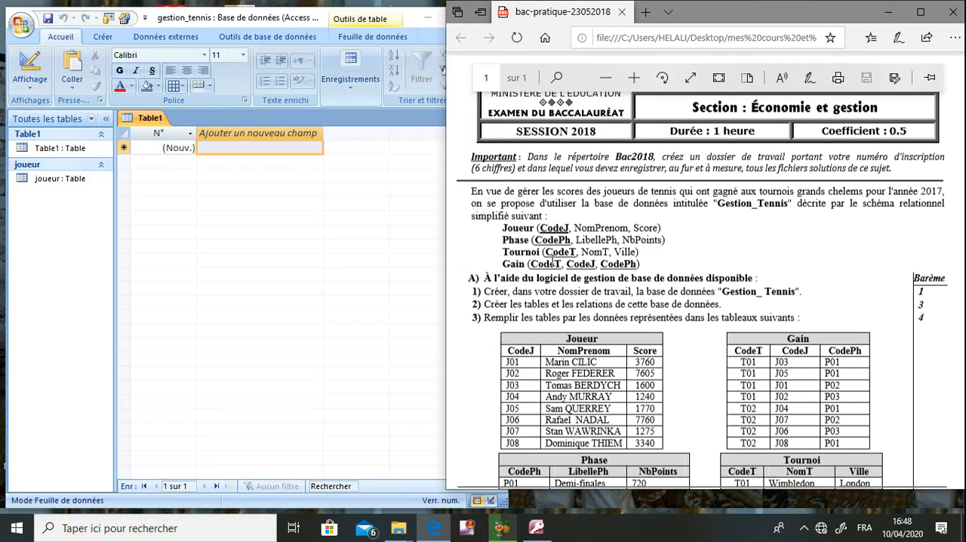
pyautogui.click(108, 51)
pyautogui.click(108, 42)
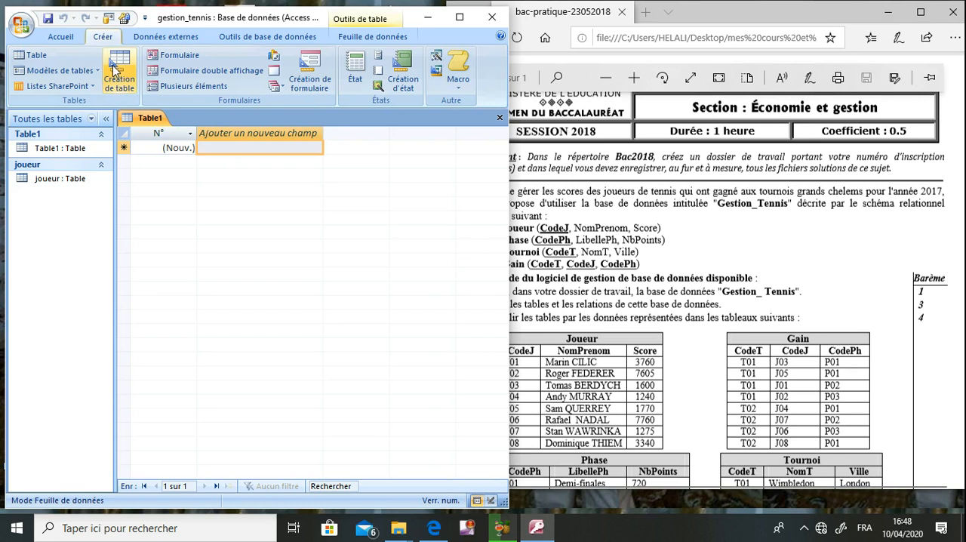
pyautogui.click(121, 71)
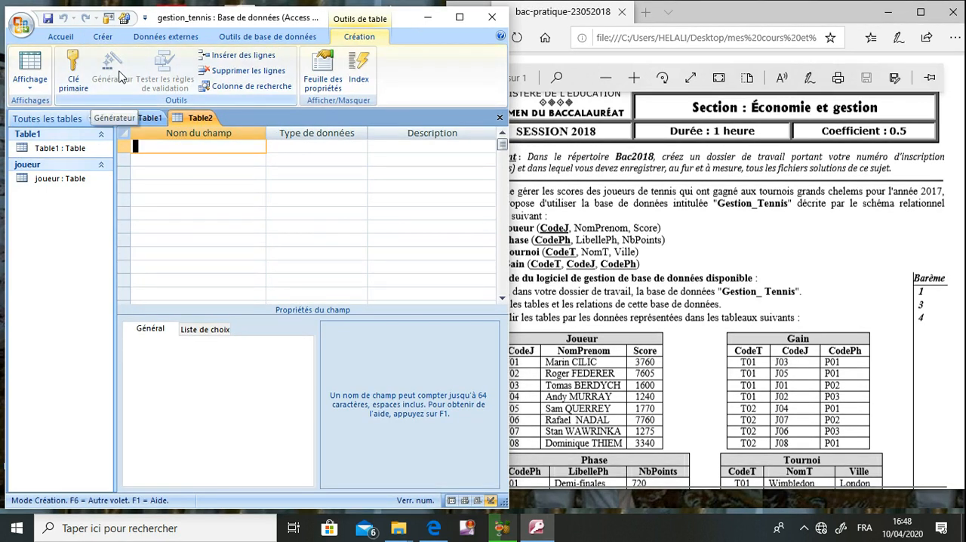
pyautogui.write('CodePh')
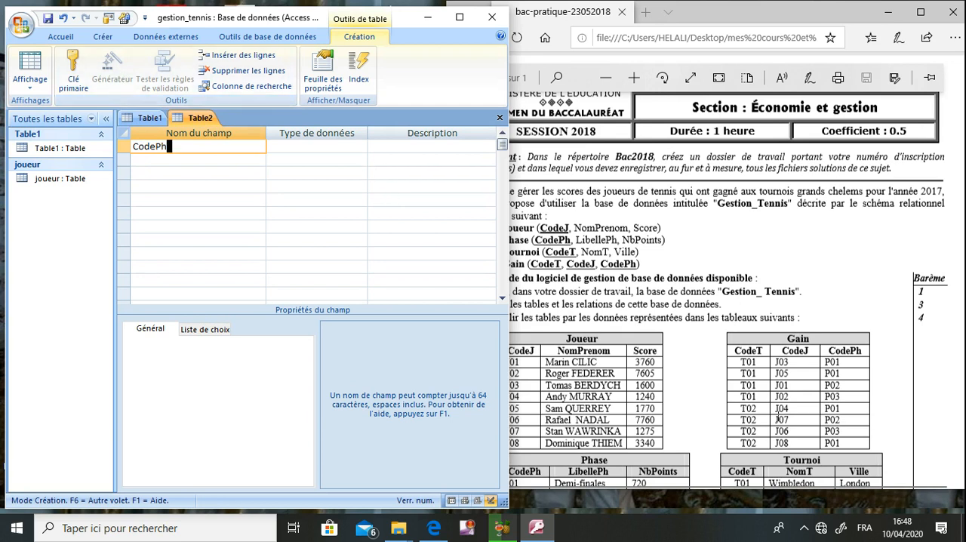
pyautogui.press('Return')
# - Following the Phase table in the exam PDF, add a libelleph field of type Texte below CodePh
pyautogui.click(621, 385)
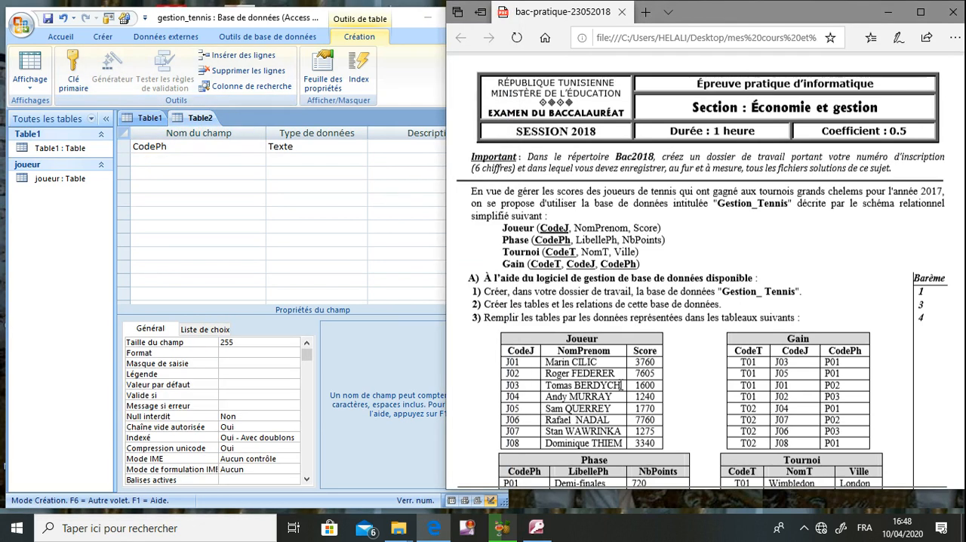
pyautogui.scroll(-2, 621, 384)
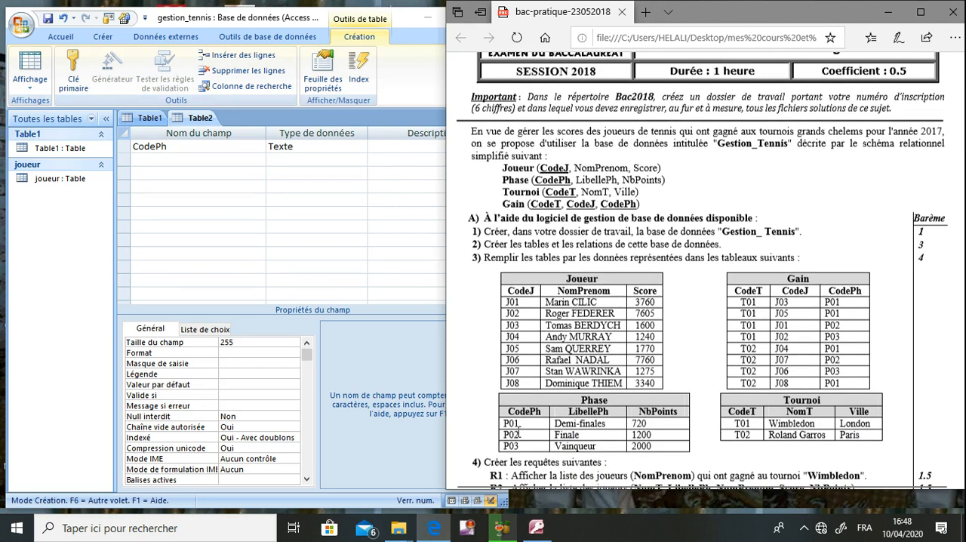
pyautogui.click(253, 160)
pyautogui.write('libelleph')
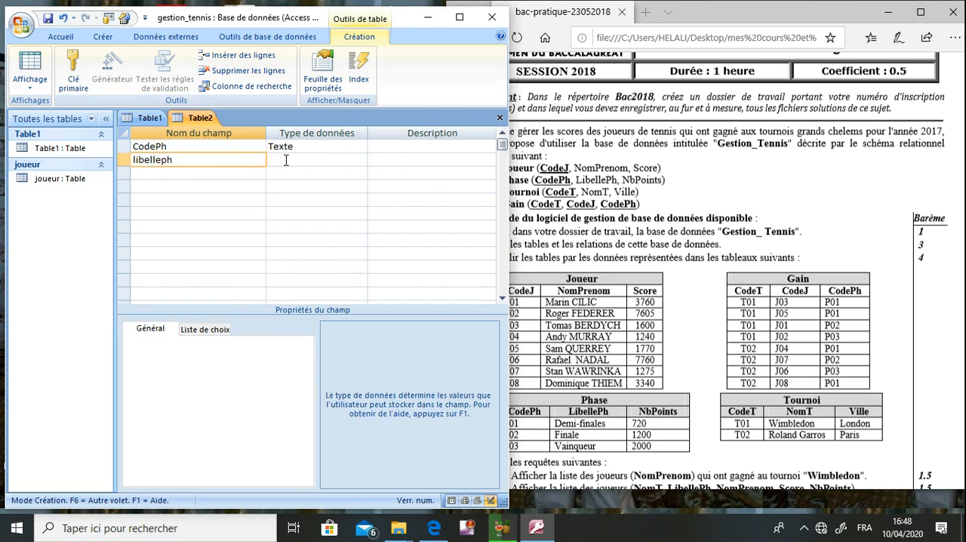
pyautogui.click(286, 160)
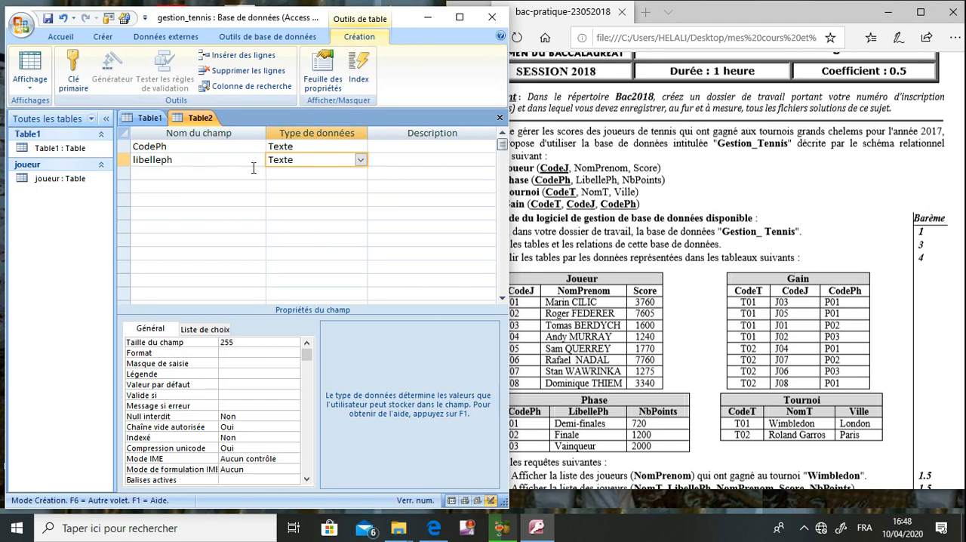
# - Add an nbpoints field below libelleph and set its data type to Numérique
pyautogui.click(228, 168)
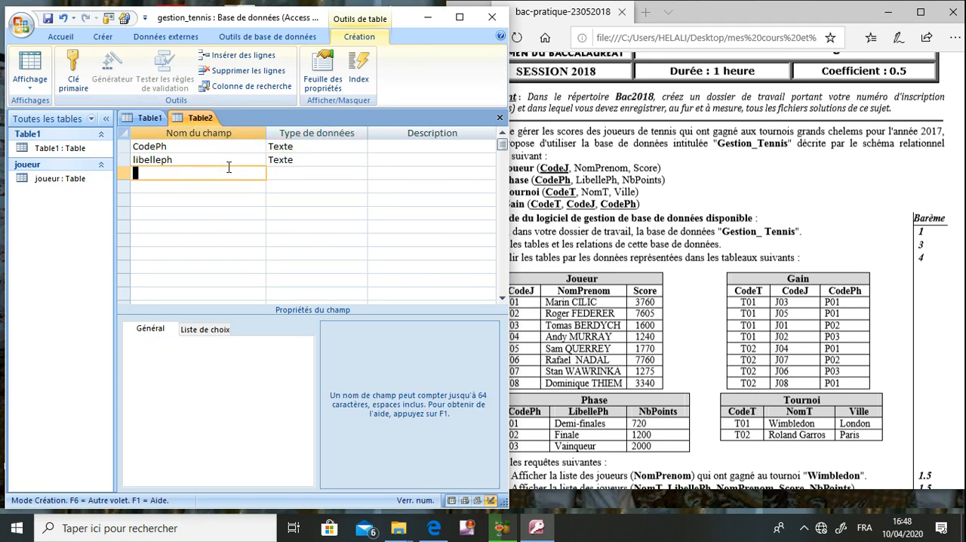
pyautogui.write('nbpoints')
pyautogui.click(309, 173)
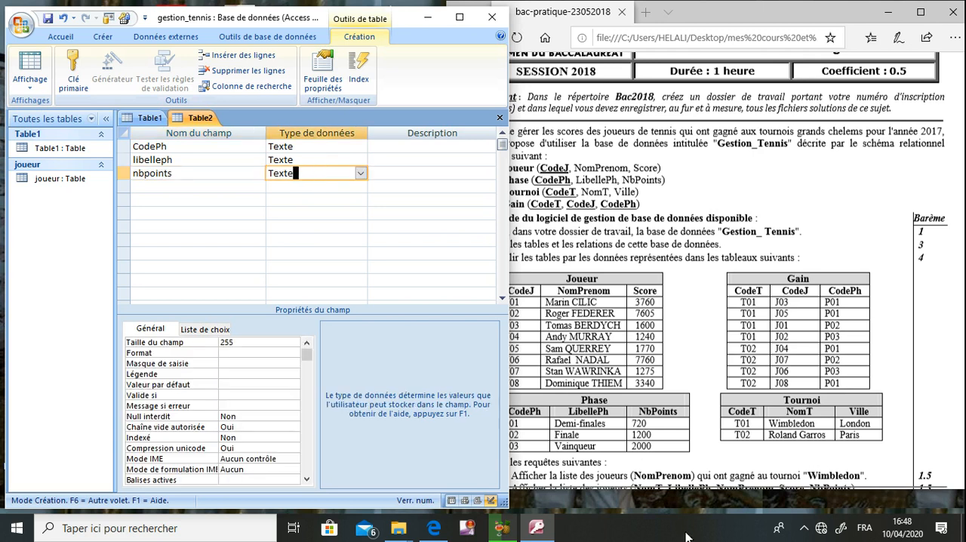
pyautogui.click(361, 173)
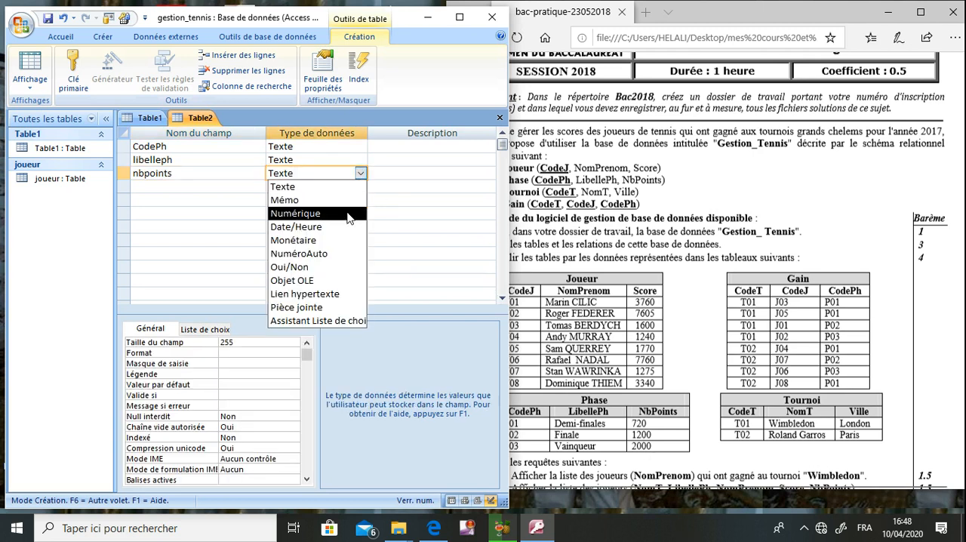
pyautogui.click(349, 214)
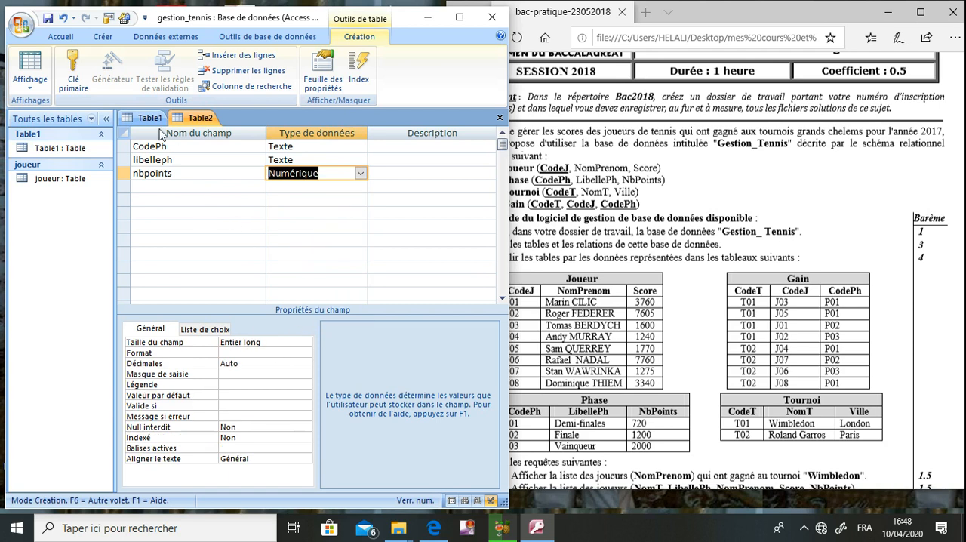
# - Make CodePh the primary key, then save the table as phase and close it
pyautogui.click(179, 148)
pyautogui.click(65, 62)
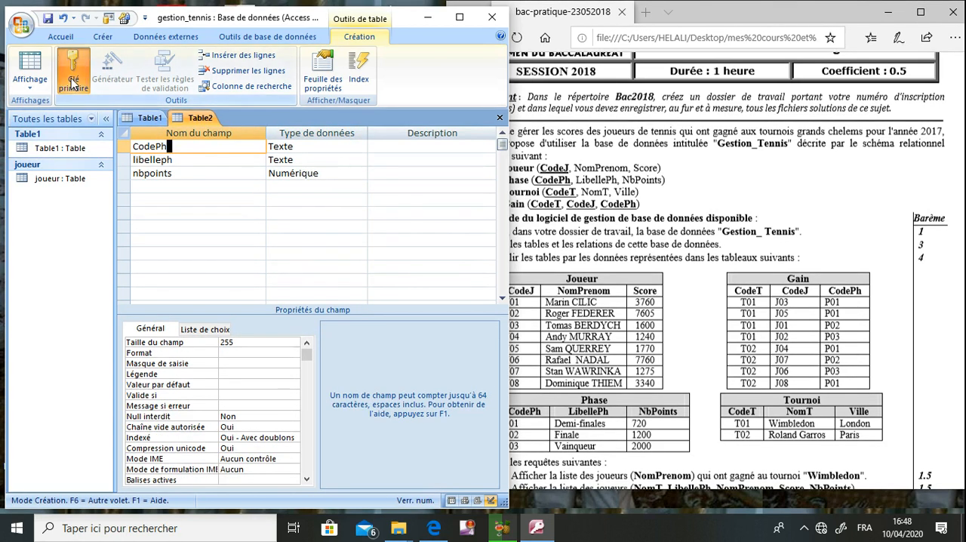
pyautogui.click(47, 19)
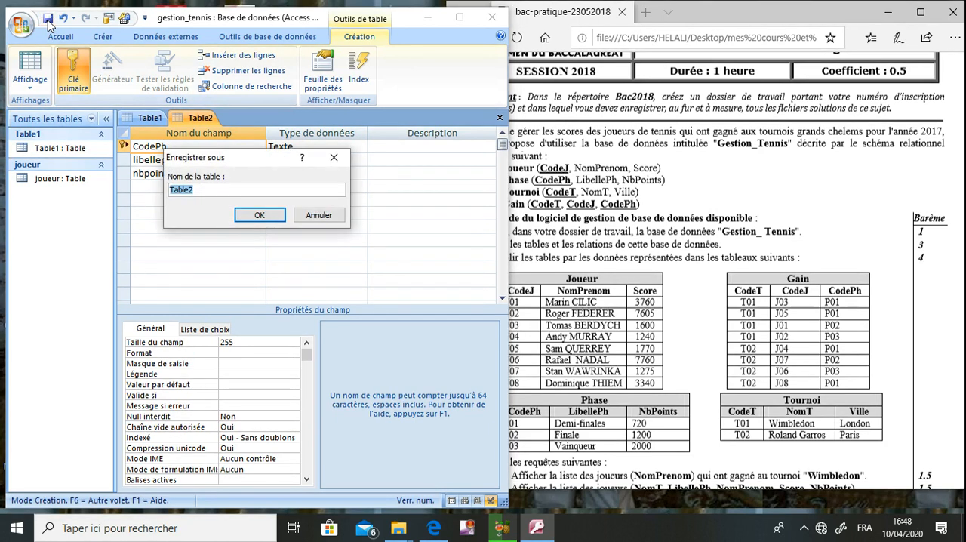
pyautogui.write('phase')
pyautogui.press('Return')
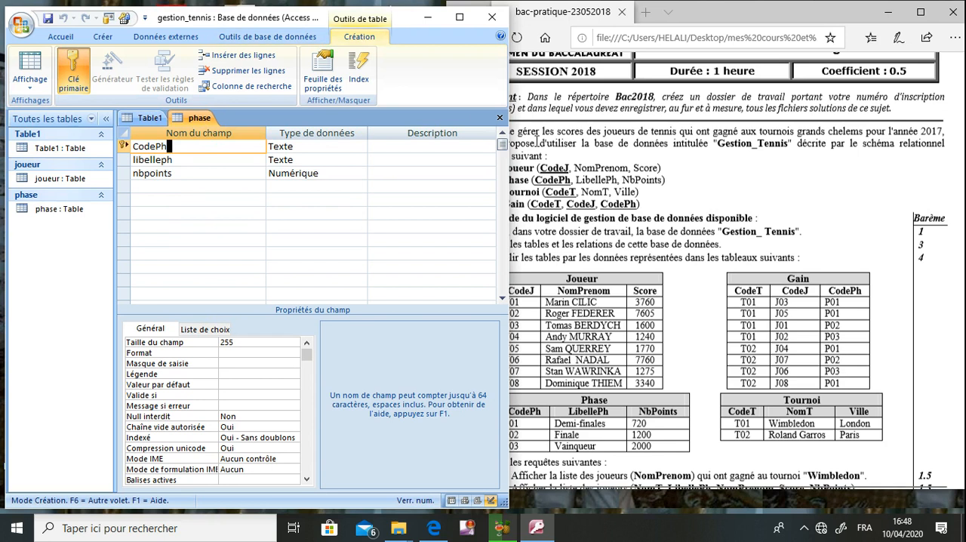
pyautogui.click(500, 118)
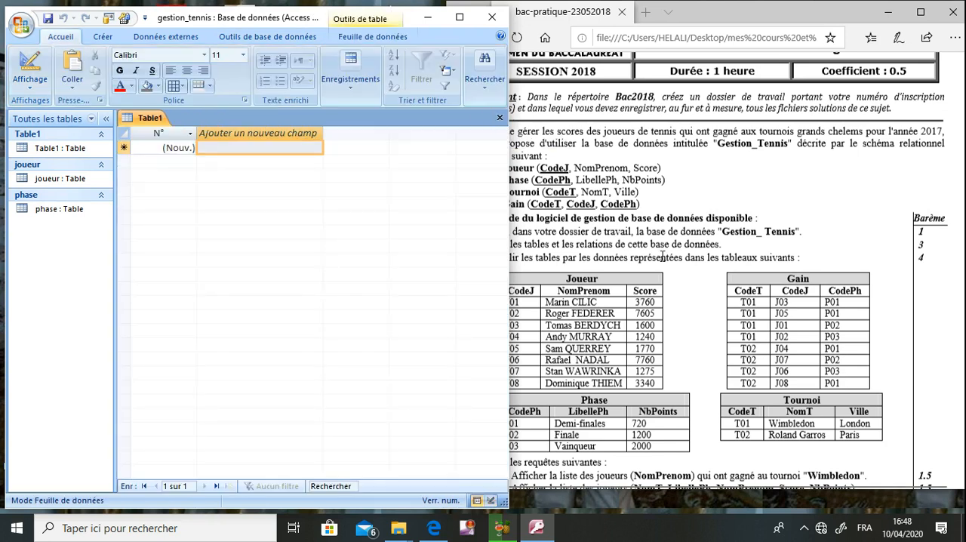
# - Create another table in design view for the Tournoi schema, starting with a codeT field of type Texte
pyautogui.click(664, 257)
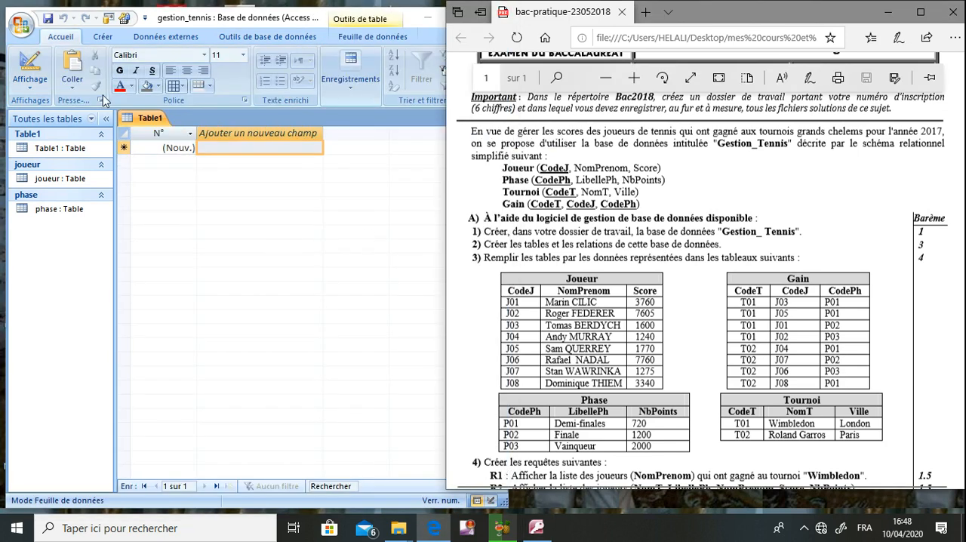
pyautogui.click(100, 47)
pyautogui.click(102, 37)
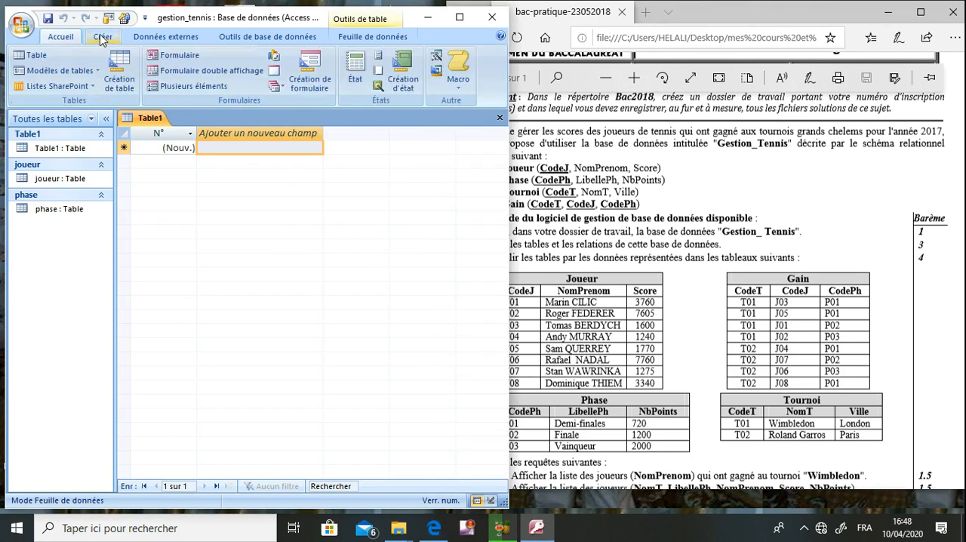
pyautogui.click(119, 72)
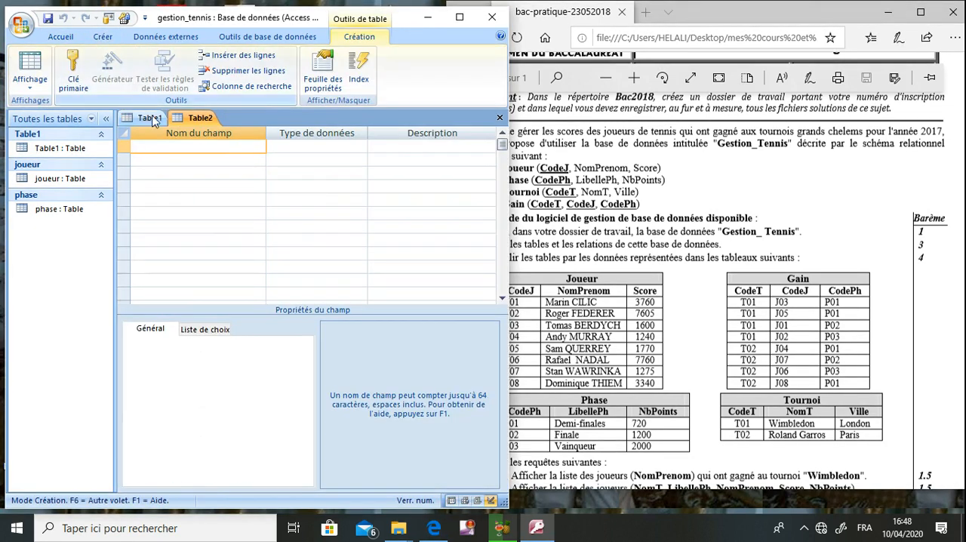
pyautogui.write('codeT')
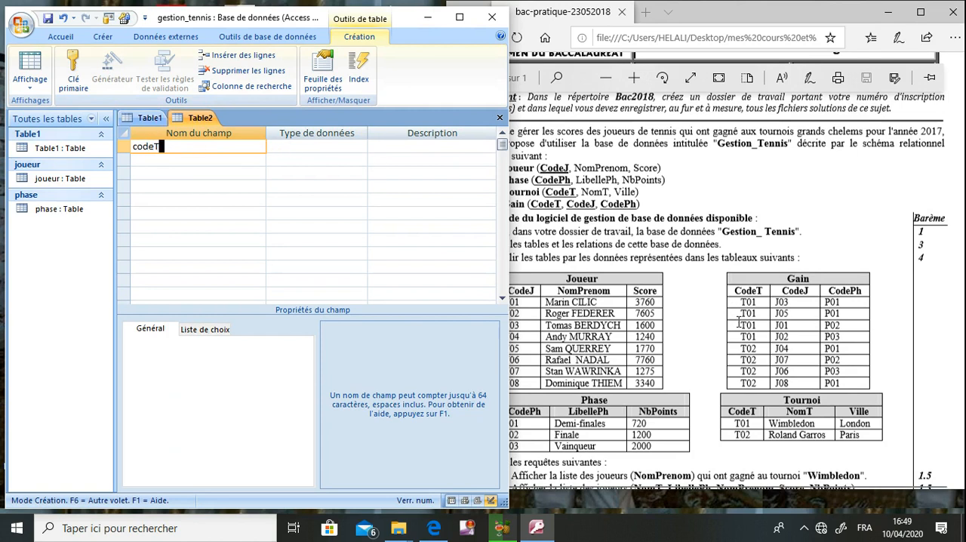
pyautogui.click(325, 149)
# - Add NomT and Ville fields below codeT, both of type Texte
pyautogui.click(219, 162)
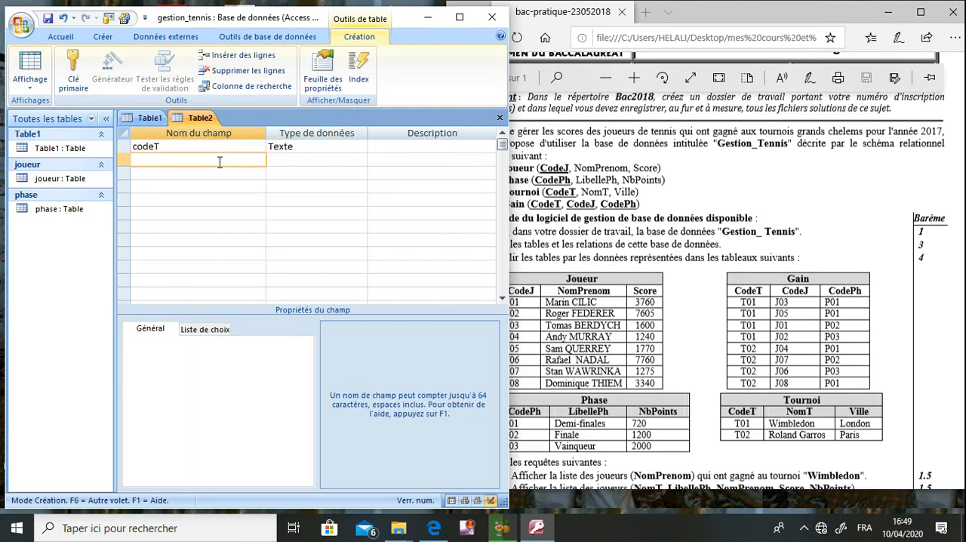
pyautogui.write('NomT')
pyautogui.press('Tab')
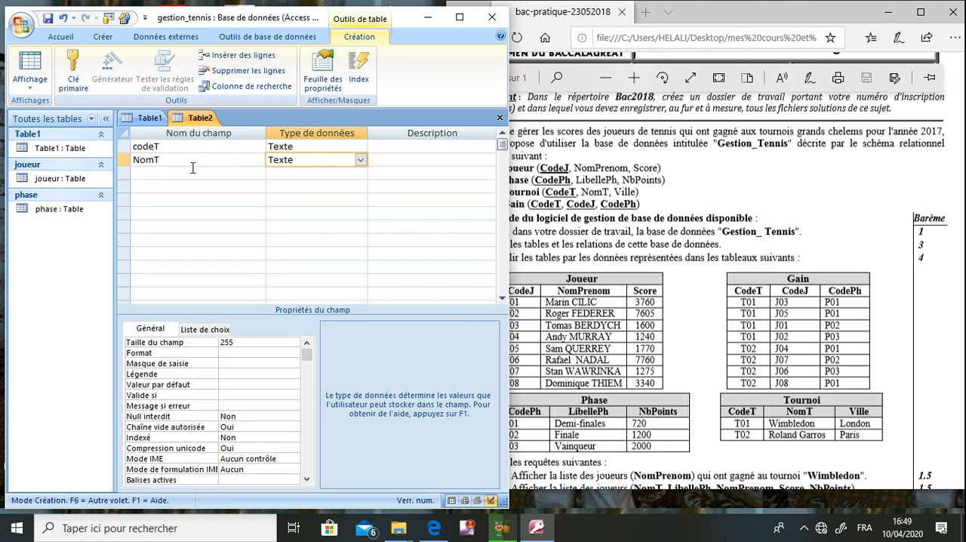
pyautogui.click(189, 167)
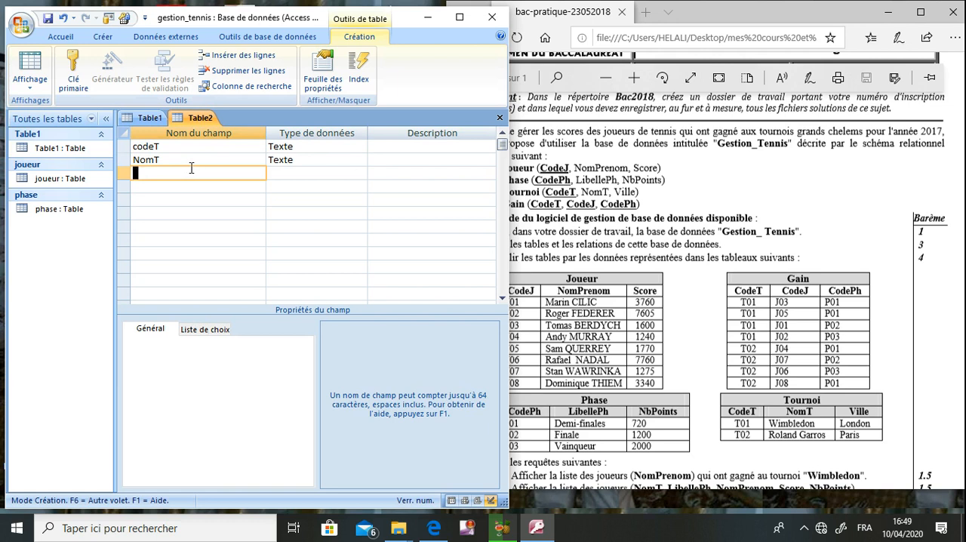
pyautogui.write('Ville')
pyautogui.click(316, 173)
# - Make codeT the primary key and correct its field name to CodeT
pyautogui.click(201, 146)
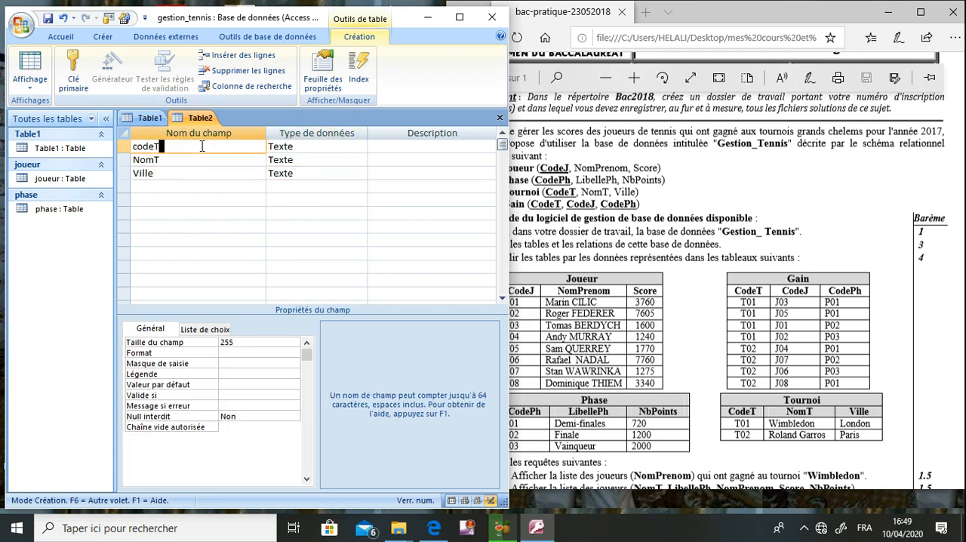
pyautogui.click(74, 71)
pyautogui.click(139, 146)
pyautogui.press('BackSpace')
pyautogui.write('C')
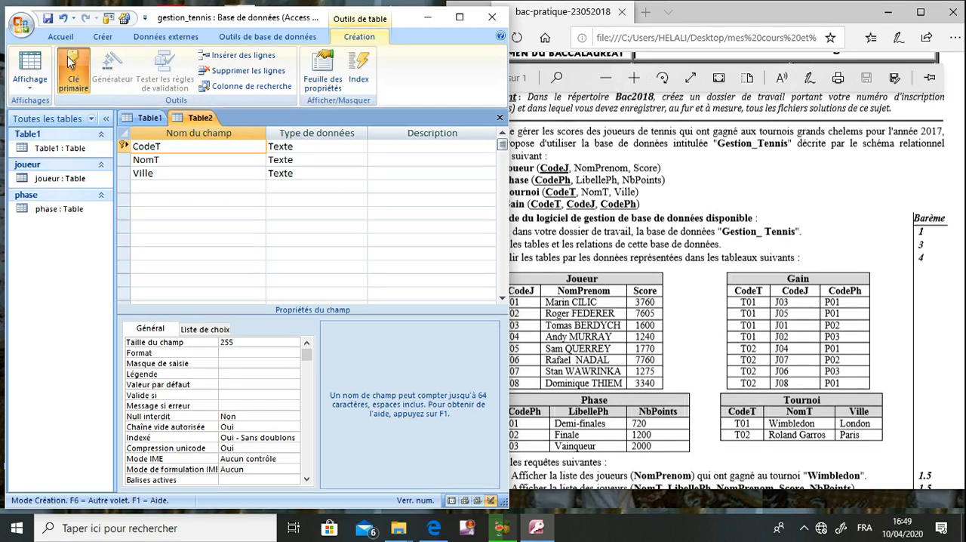
# - Save the table as tournoi and close the open tables
pyautogui.click(47, 18)
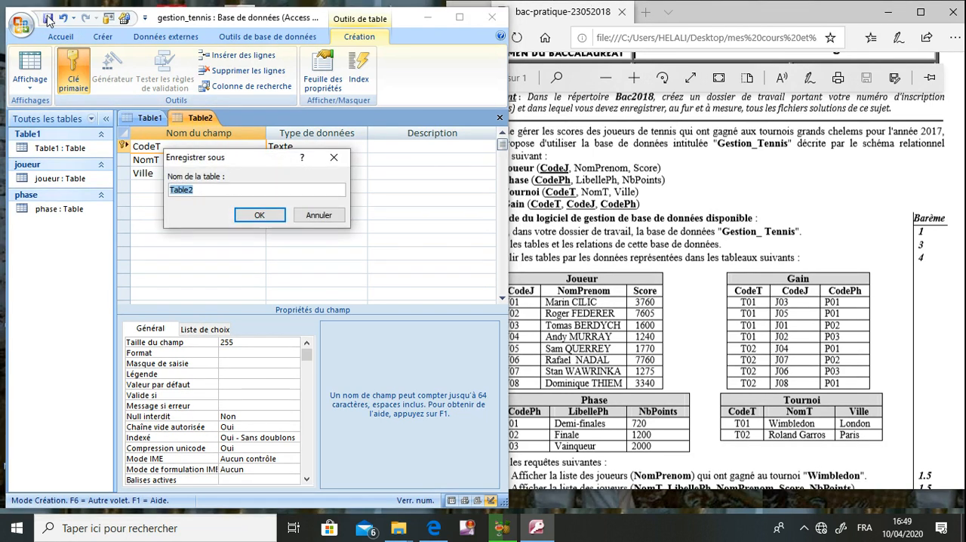
pyautogui.write('tournoi')
pyautogui.press('Return')
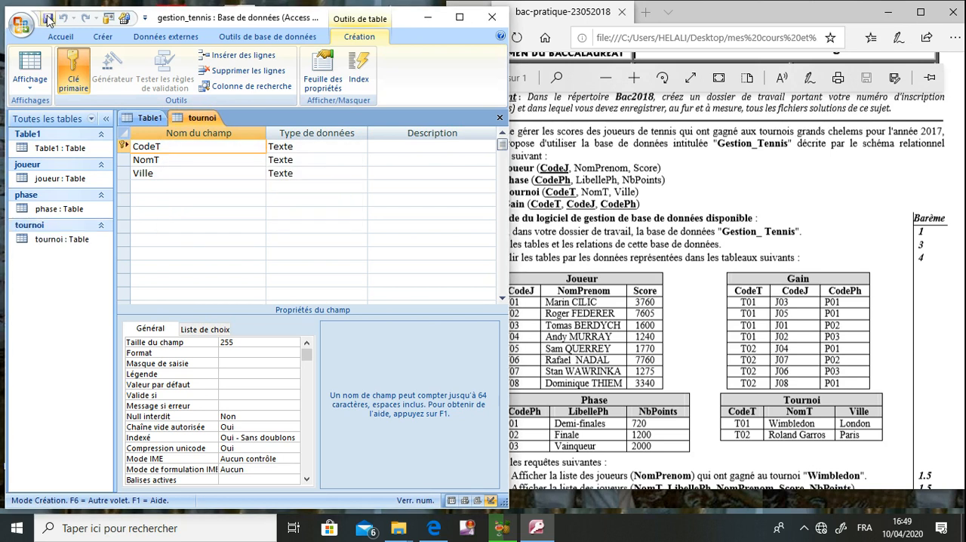
pyautogui.click(499, 117)
pyautogui.click(498, 117)
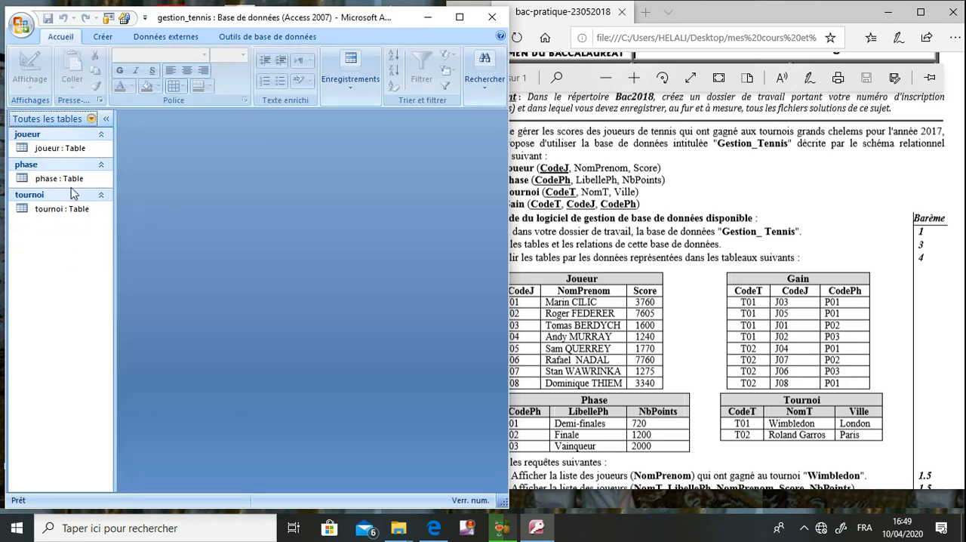
# - Create a new table in design view for the Gain schema and add a CodeT field of type Texte
pyautogui.click(100, 38)
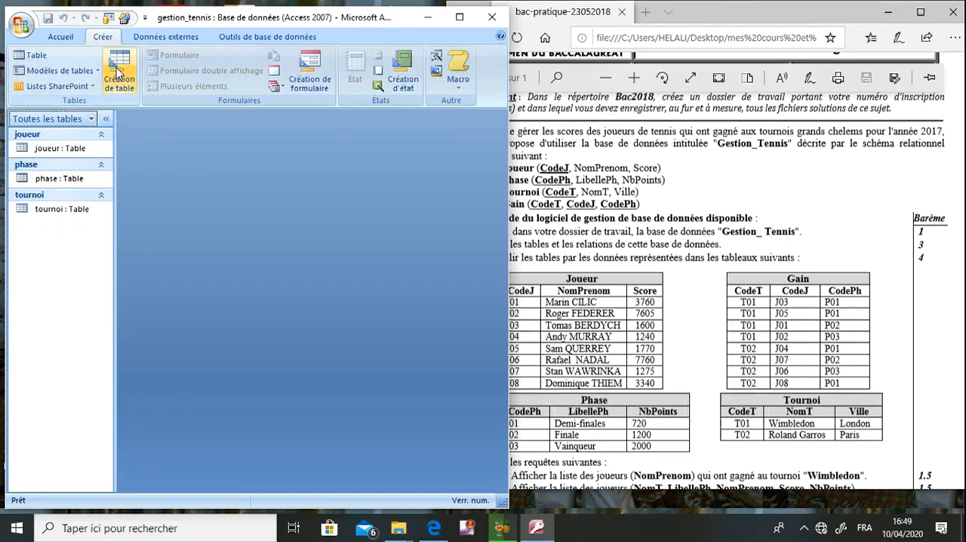
pyautogui.click(120, 68)
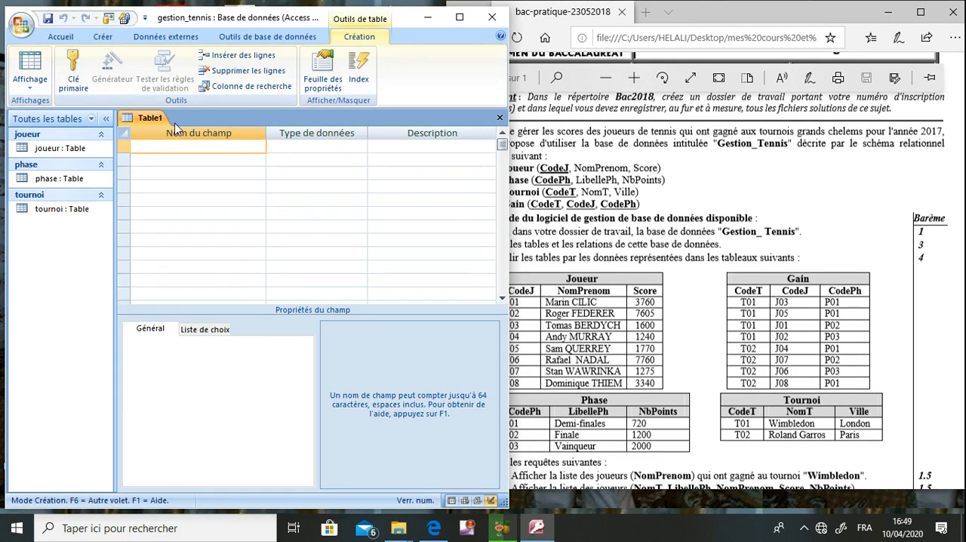
pyautogui.write('CodeT')
pyautogui.click(336, 146)
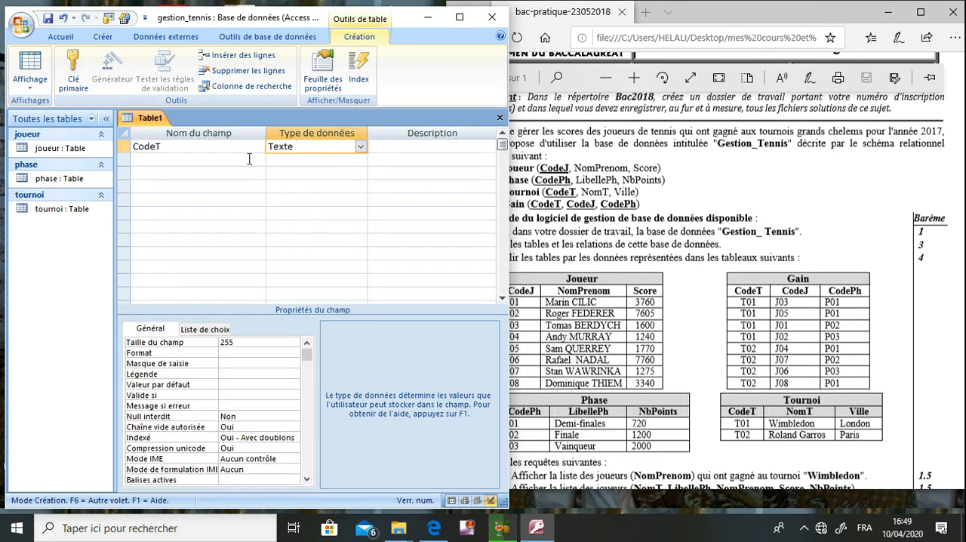
# - Add CodeJ and CodePh fields below CodeT, both of type Texte
pyautogui.click(249, 158)
pyautogui.write('CodeJ')
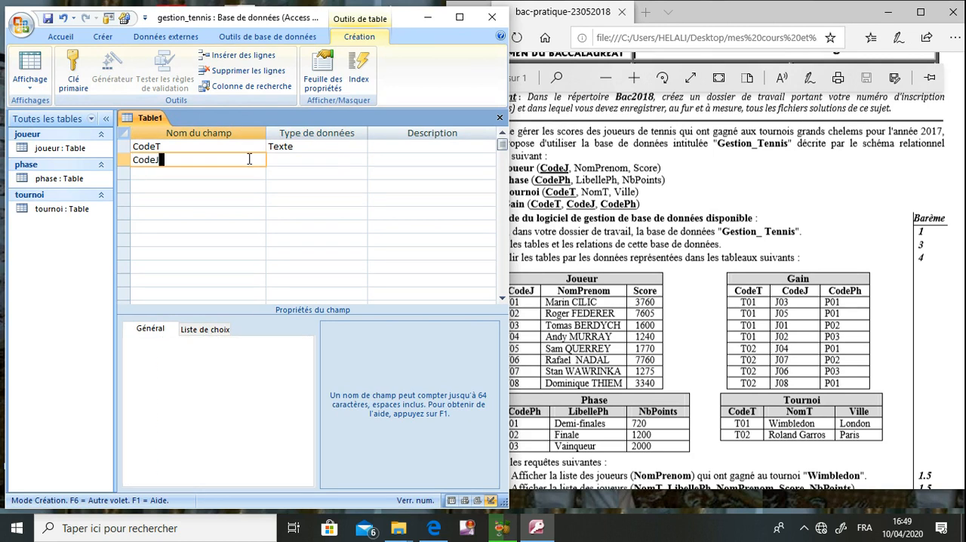
pyautogui.press('Tab')
pyautogui.write('T')
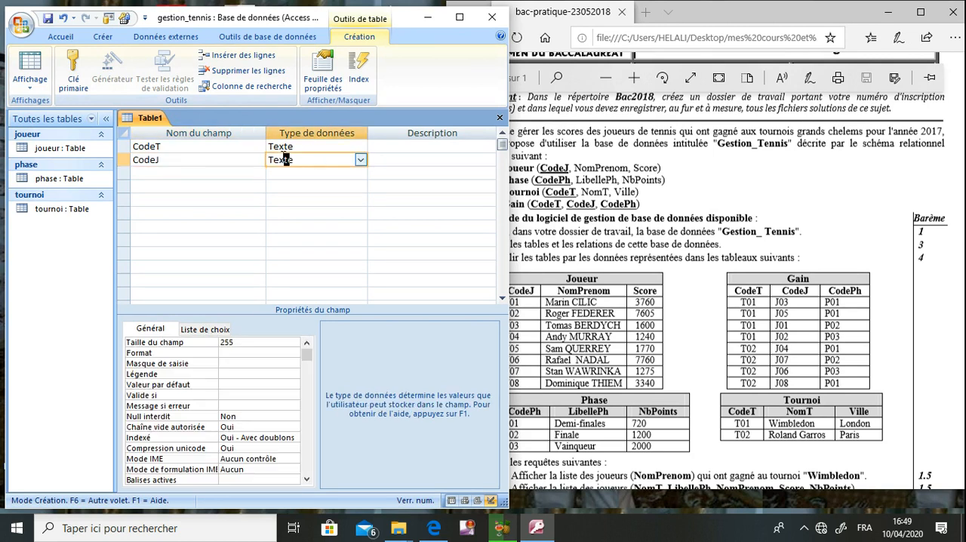
pyautogui.click(221, 172)
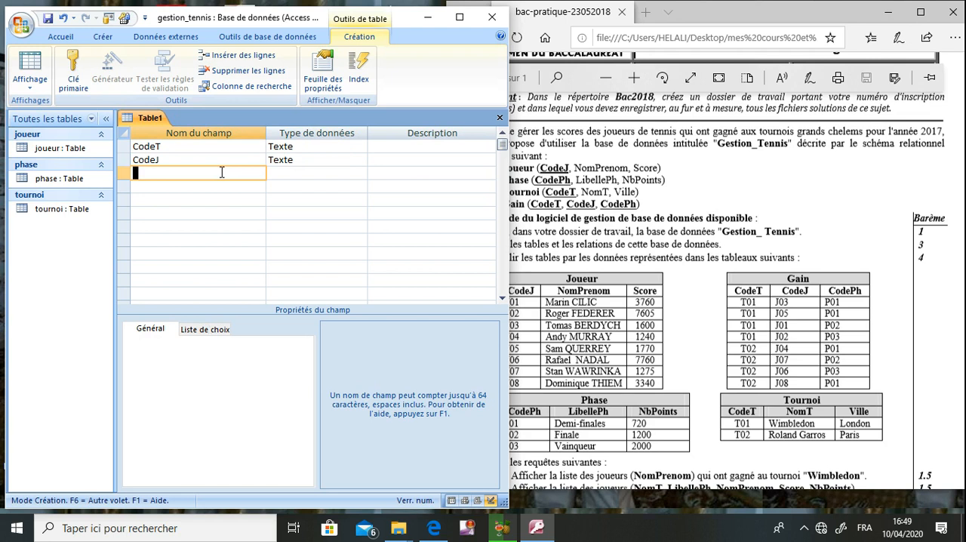
pyautogui.write('CodePh')
pyautogui.click(301, 173)
pyautogui.click(519, 302)
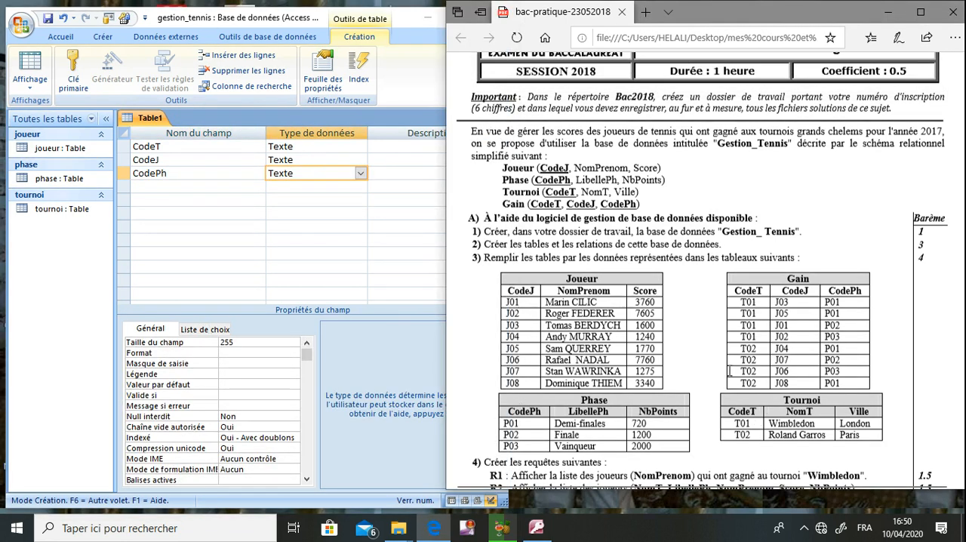
# - Make CodeT, CodeJ and CodePh together the primary key of the new table
pyautogui.click(179, 147)
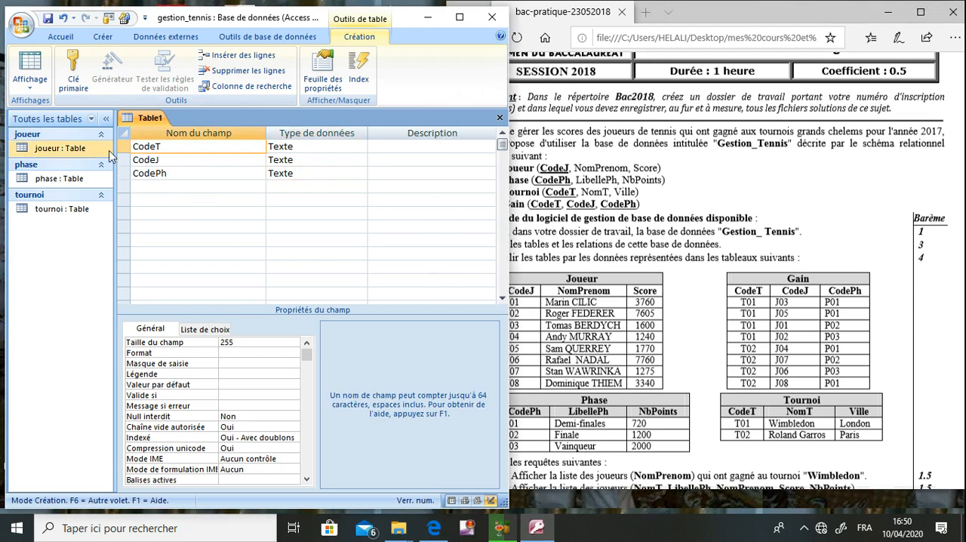
pyautogui.moveTo(124, 147); pyautogui.dragTo(127, 176)
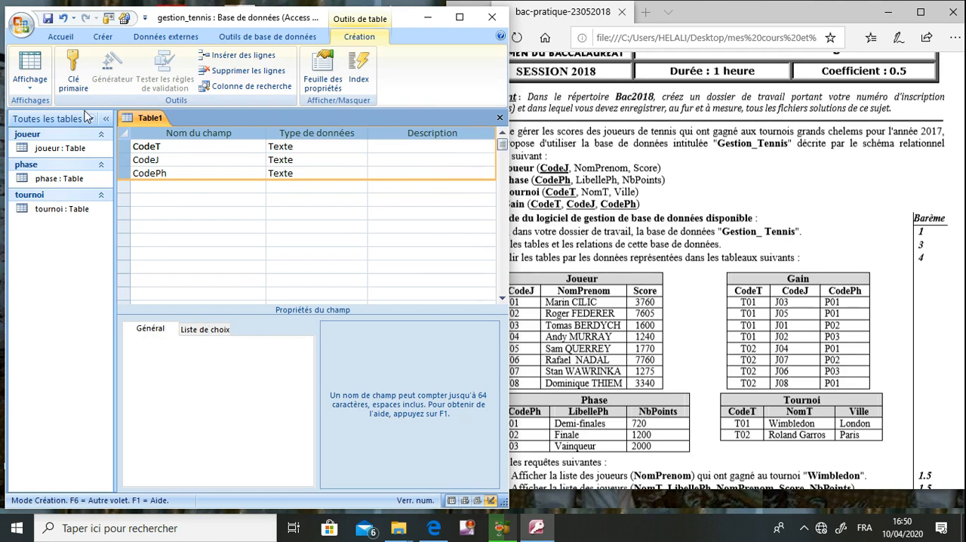
pyautogui.click(73, 76)
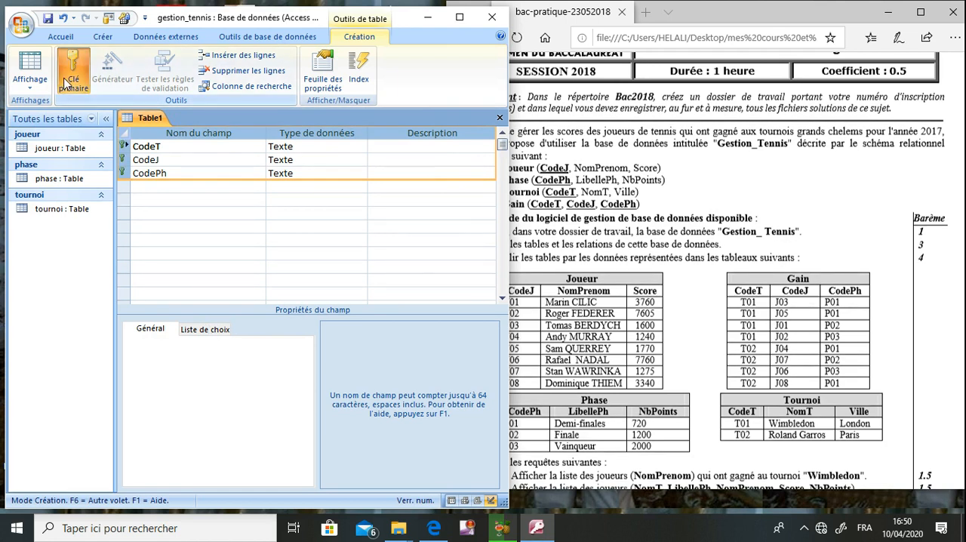
# - Save the table as gain and close it
pyautogui.click(47, 19)
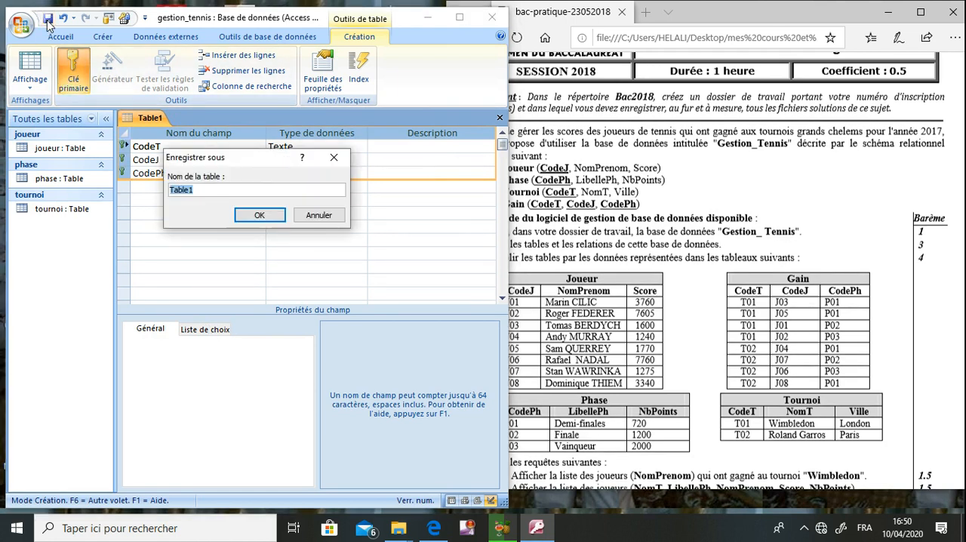
pyautogui.write('gain')
pyautogui.press('Return')
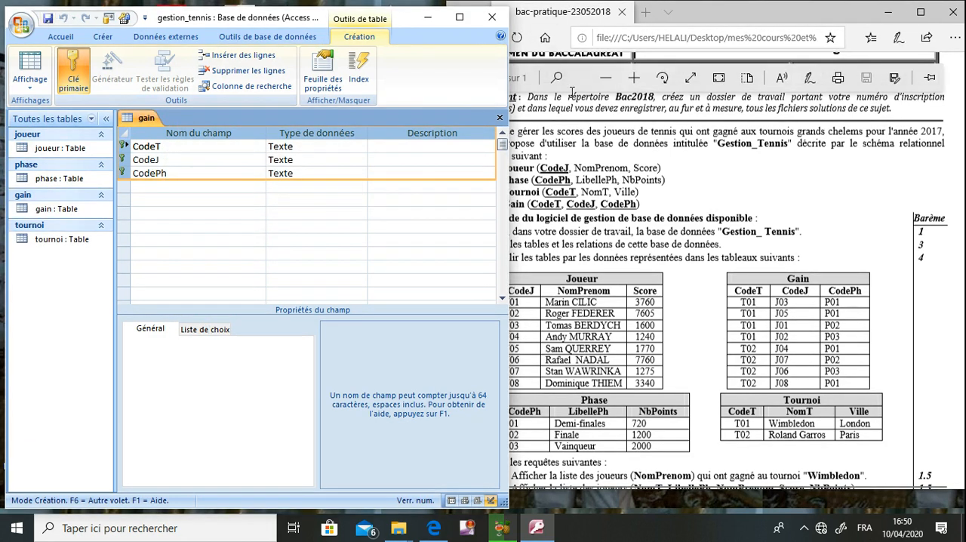
pyautogui.click(500, 117)
# - Open the relationships layout, add the gain, joueur, phase and tournoi tables, and space out the phase and tournoi tables
pyautogui.click(567, 227)
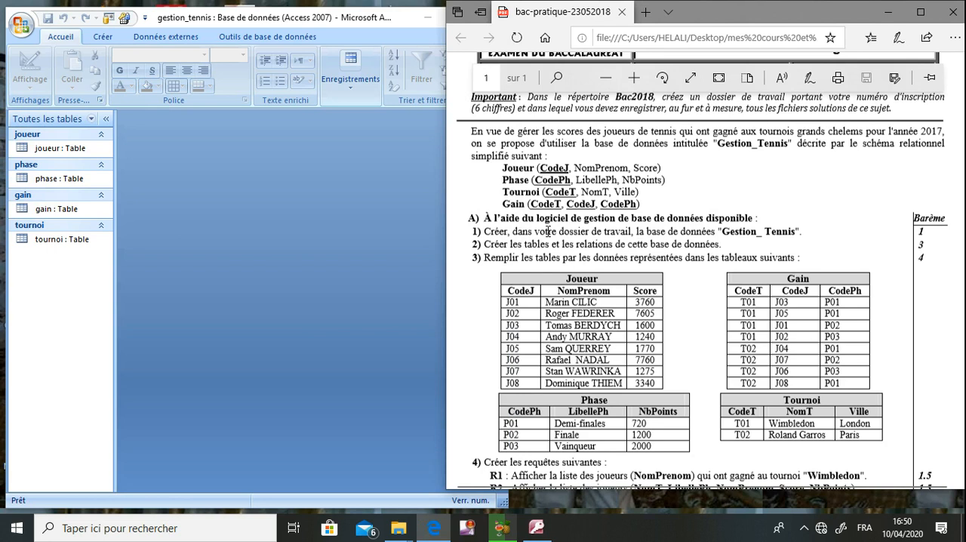
pyautogui.click(387, 229)
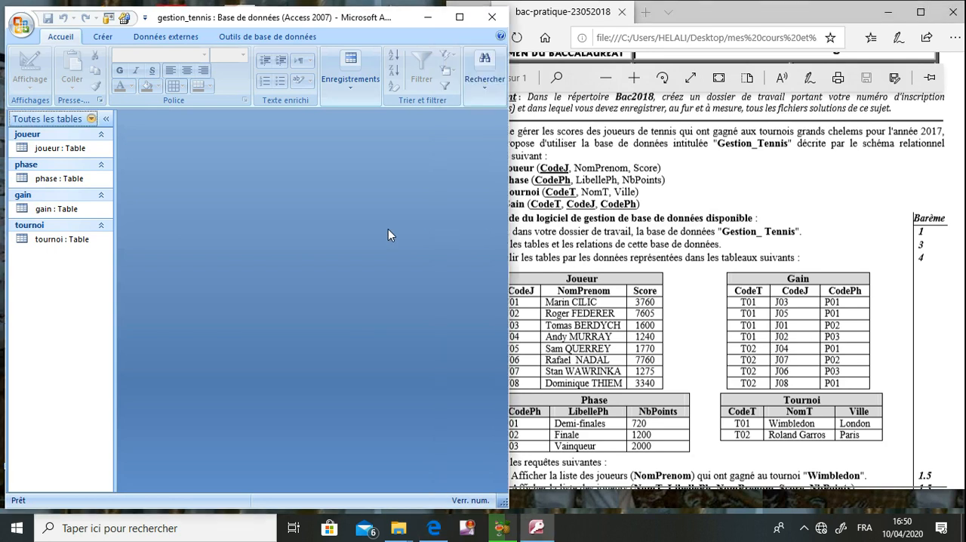
pyautogui.click(267, 36)
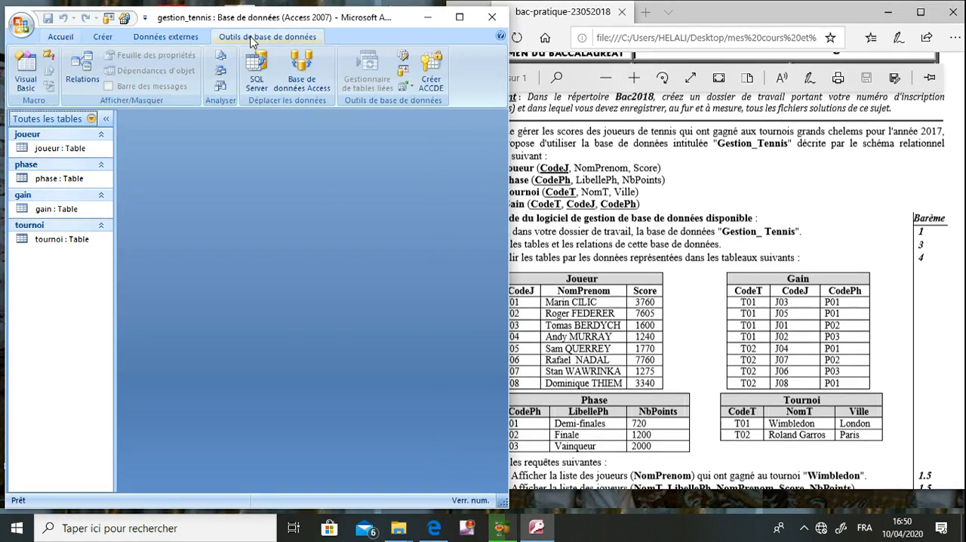
pyautogui.click(89, 67)
pyautogui.moveTo(194, 203); pyautogui.dragTo(172, 153)
pyautogui.click(279, 310)
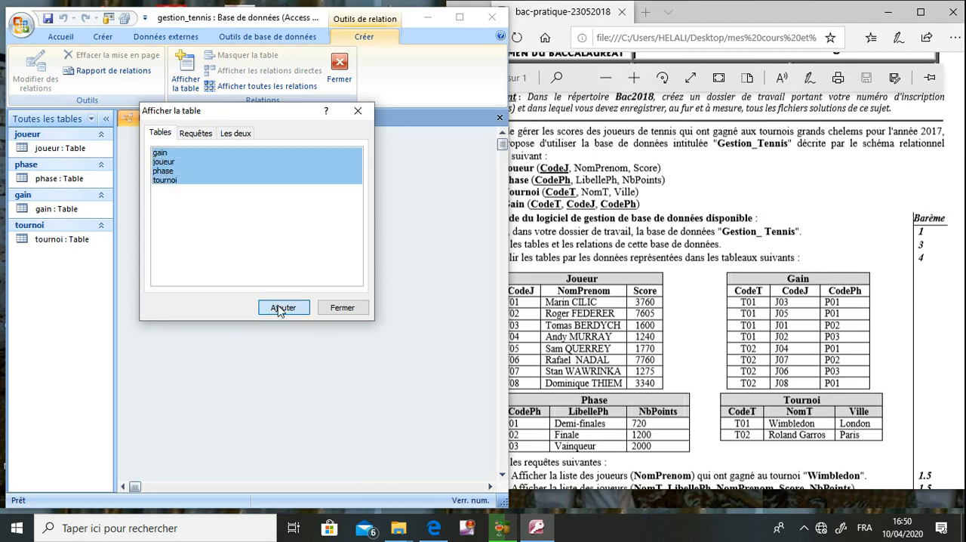
pyautogui.click(341, 307)
pyautogui.moveTo(330, 251); pyautogui.dragTo(355, 284)
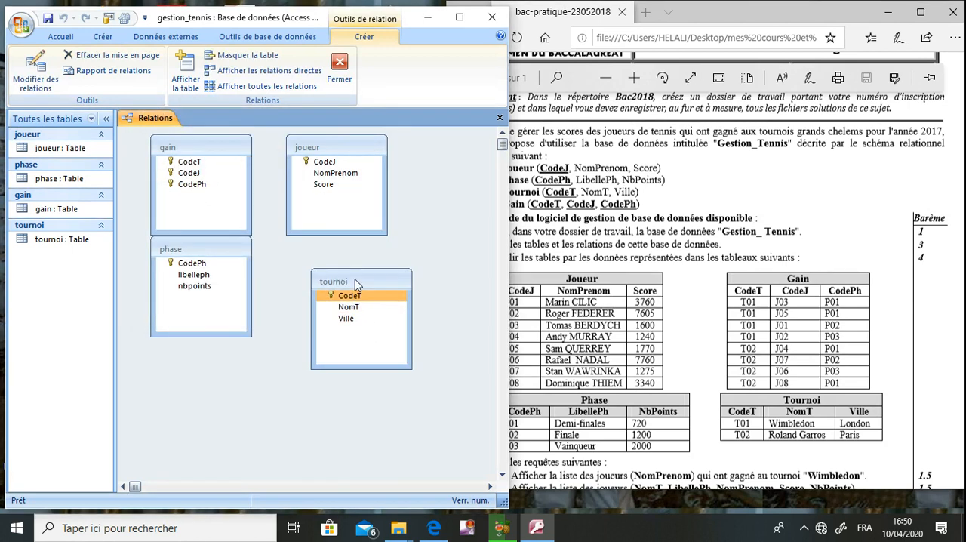
pyautogui.moveTo(232, 251); pyautogui.dragTo(233, 277)
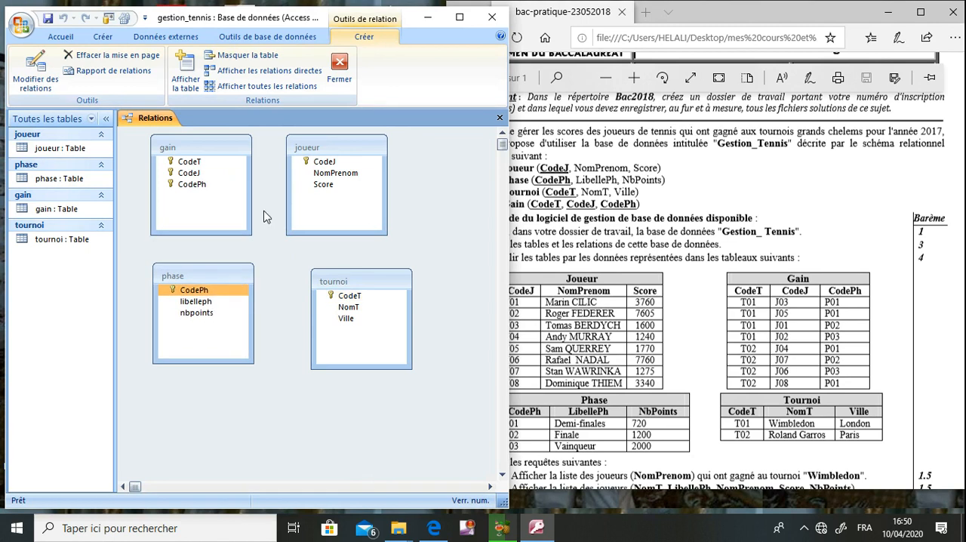
# - Relate CodeJ in joueur to CodeJ in gain with referential integrity enforced
pyautogui.click(325, 163)
pyautogui.moveTo(326, 164); pyautogui.dragTo(191, 176)
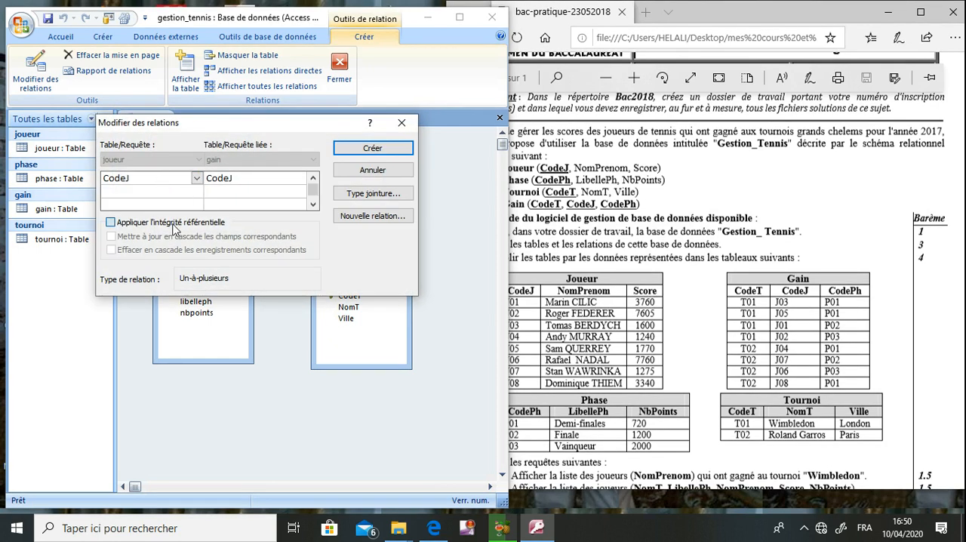
pyautogui.click(346, 147)
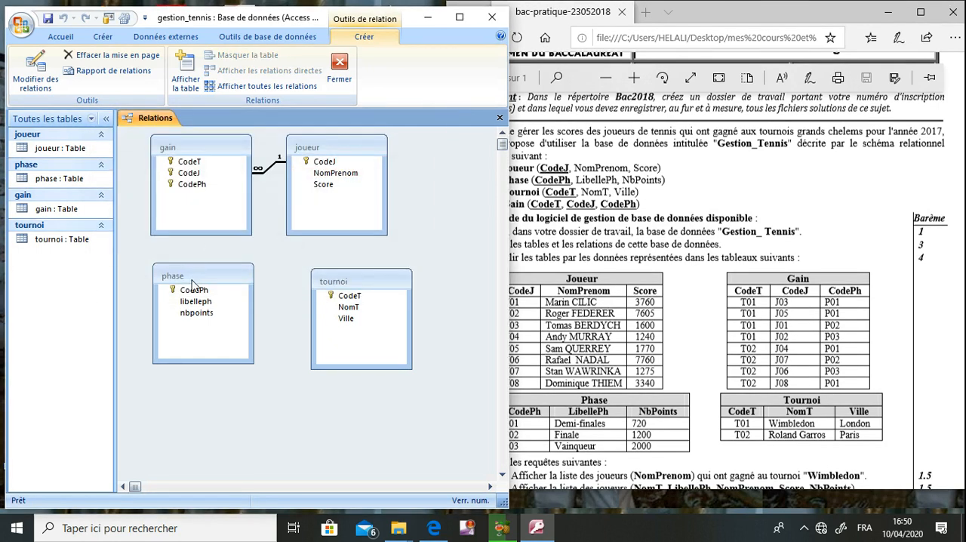
# - Relate CodePh in phase to CodePh in gain with referential integrity enforced
pyautogui.click(194, 289)
pyautogui.moveTo(194, 295); pyautogui.dragTo(186, 185)
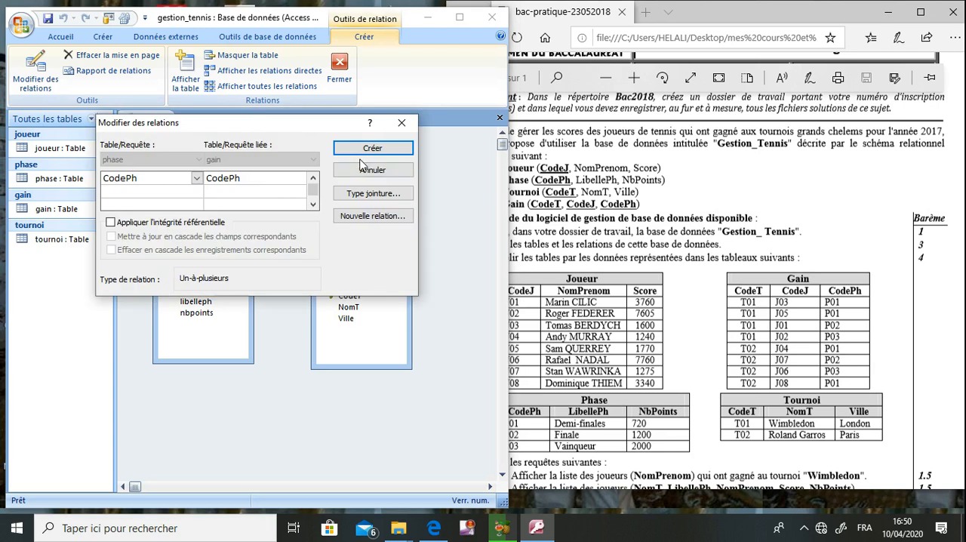
pyautogui.click(213, 225)
pyautogui.click(372, 148)
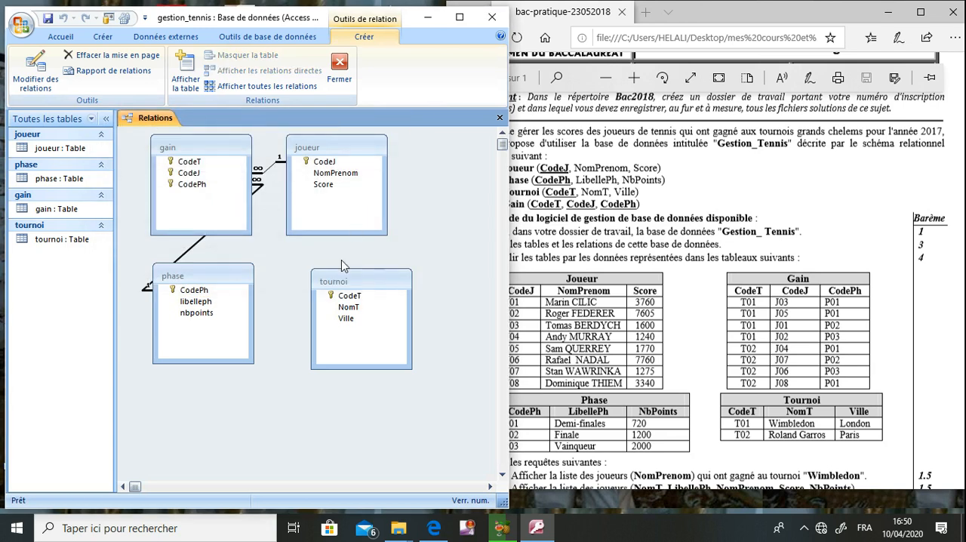
# - Relate CodeT in tournoi to CodeT in gain with referential integrity enforced
pyautogui.click(346, 298)
pyautogui.moveTo(347, 303); pyautogui.dragTo(190, 162)
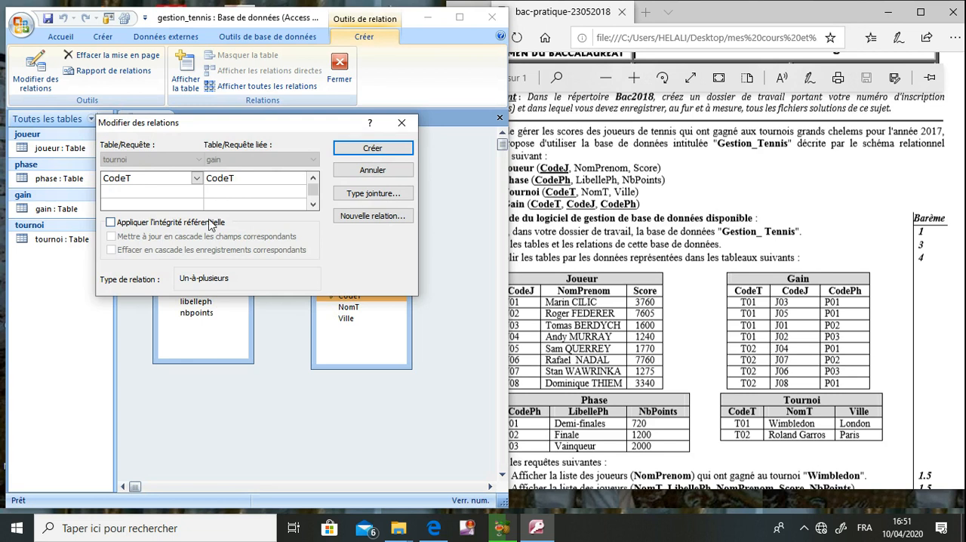
pyautogui.click(212, 223)
pyautogui.click(355, 147)
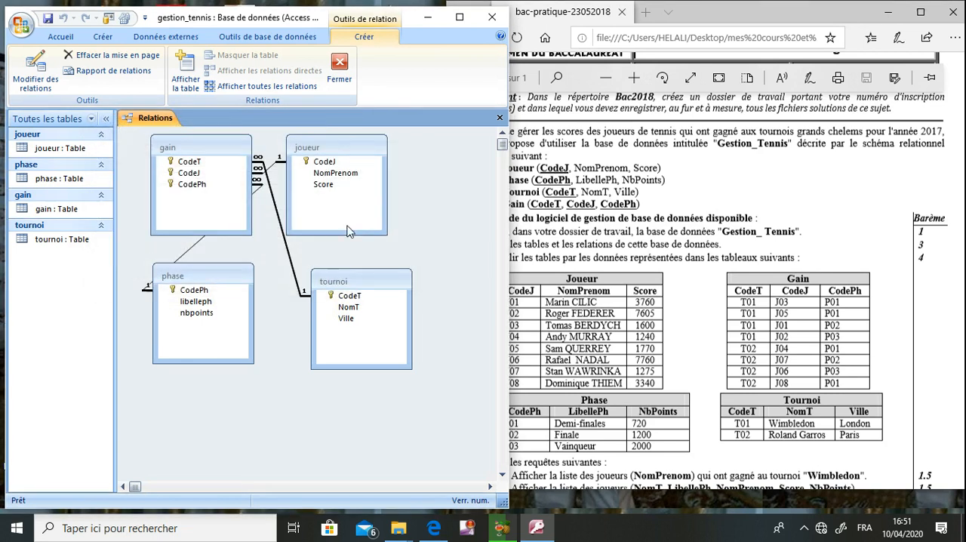
# - Maximize the window and rearrange the diagram with gain between joueur and tournoi and phase below them
pyautogui.moveTo(365, 281); pyautogui.dragTo(401, 305)
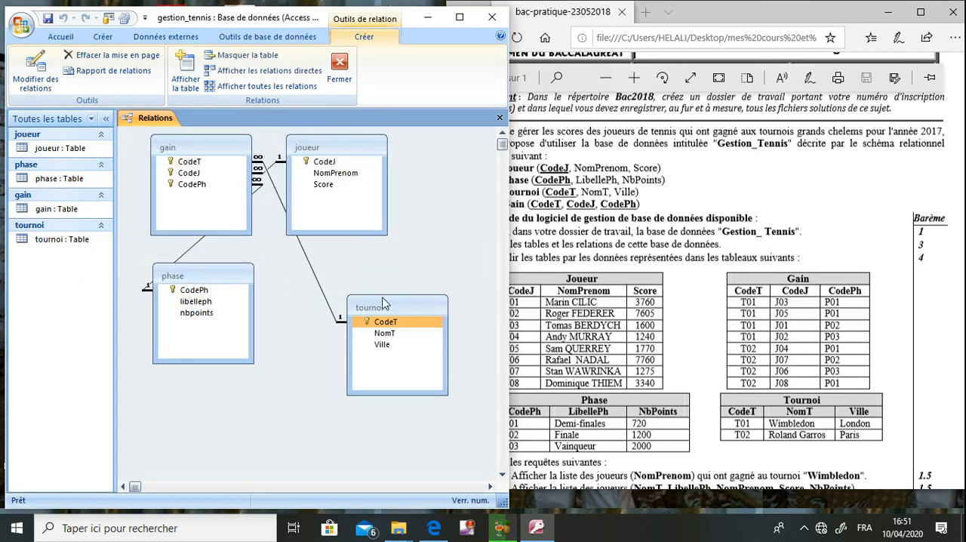
pyautogui.click(458, 17)
pyautogui.moveTo(199, 143); pyautogui.dragTo(537, 163)
pyautogui.moveTo(405, 298); pyautogui.dragTo(752, 181)
pyautogui.moveTo(226, 266); pyautogui.dragTo(446, 336)
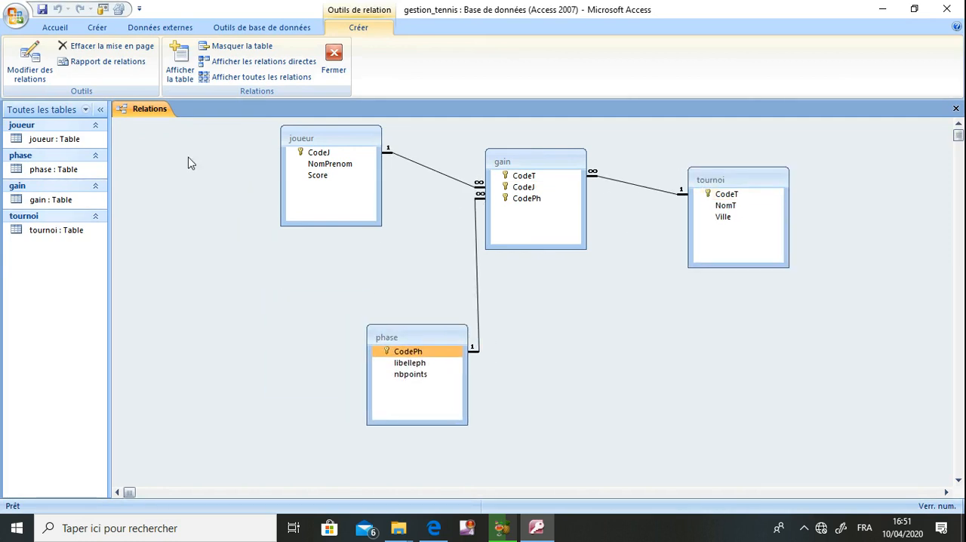
# - Save and close the relationships layout and restore the database window to its smaller size beside the exam document
pyautogui.click(42, 11)
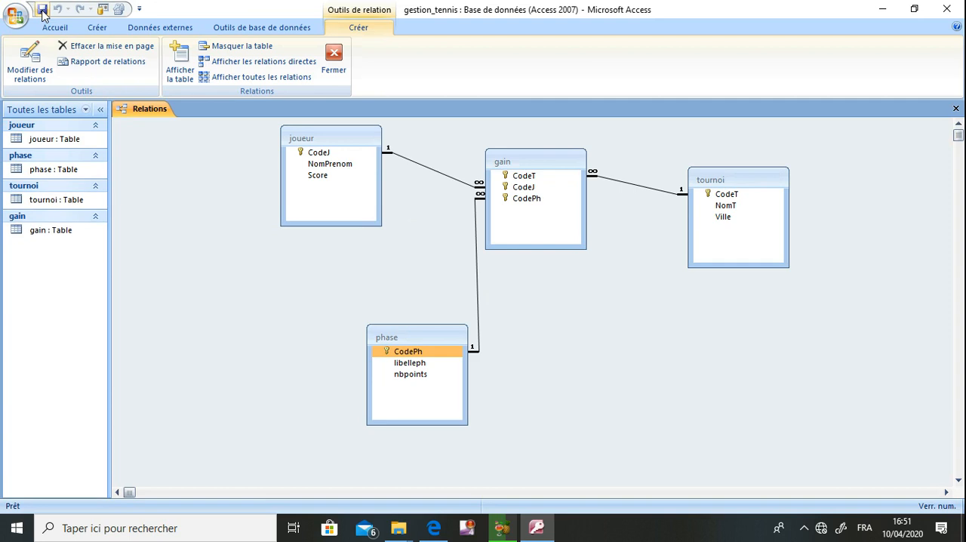
pyautogui.click(954, 109)
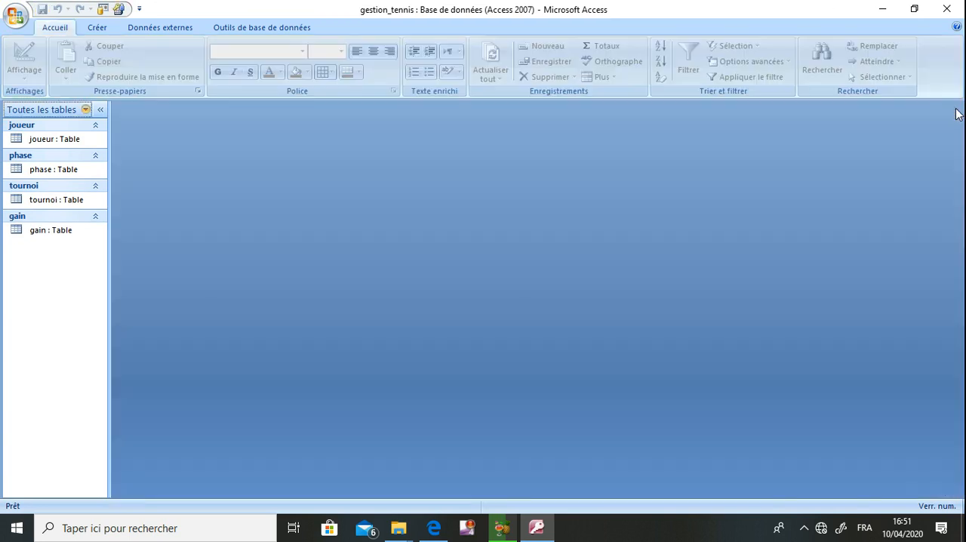
pyautogui.doubleClick(626, 10)
# - Open the joueur table for data entry and shift the exam document window slightly away from it
pyautogui.click(714, 264)
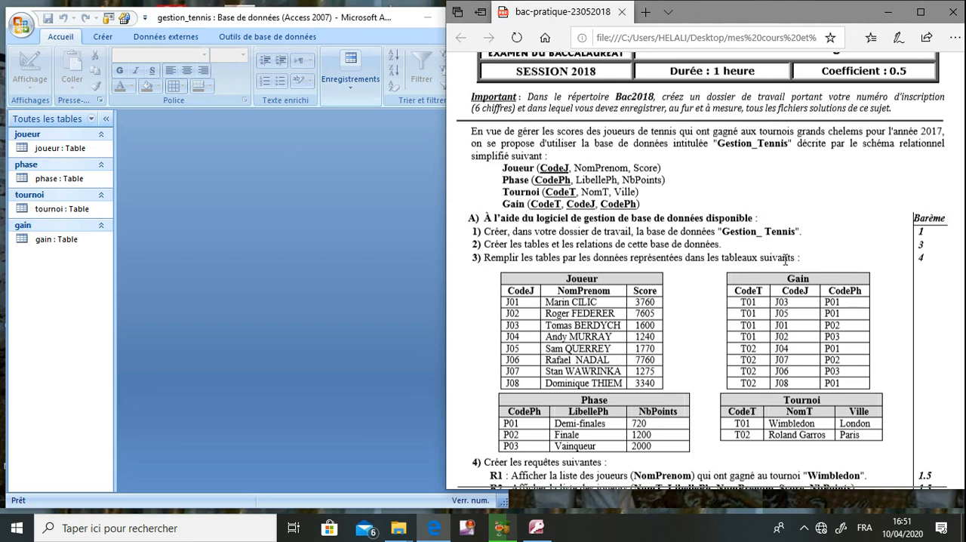
pyautogui.click(571, 335)
pyautogui.doubleClick(60, 147)
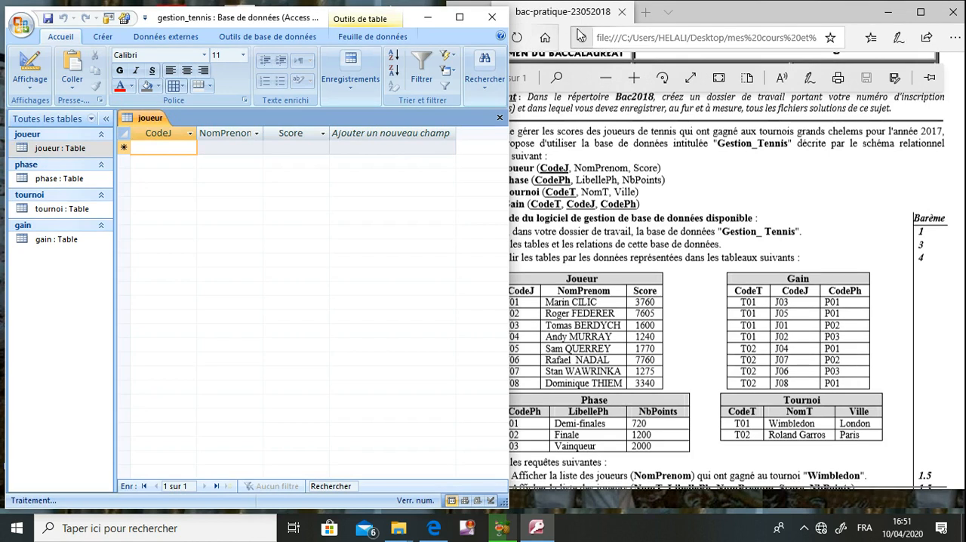
pyautogui.moveTo(708, 15); pyautogui.dragTo(718, 15)
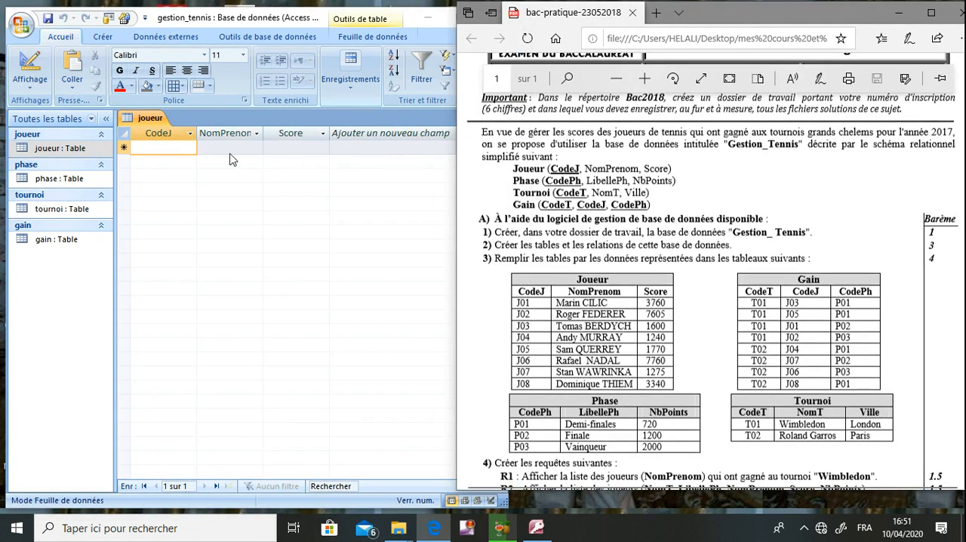
# - Enter the first joueur record with CodeJ J01, NomPrenom marin CILIC and Score 3760
pyautogui.click(168, 147)
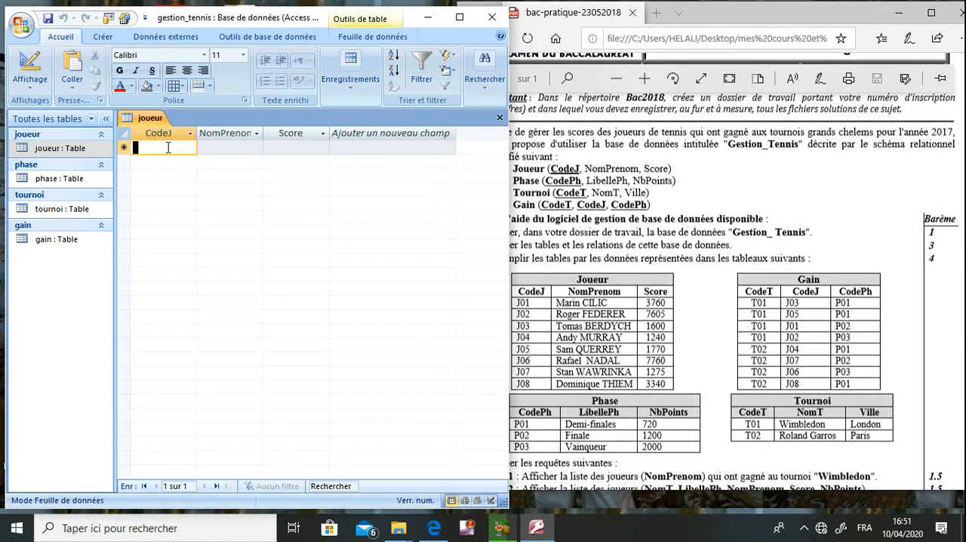
pyautogui.write('J01')
pyautogui.press('Tab')
pyautogui.write('marin')
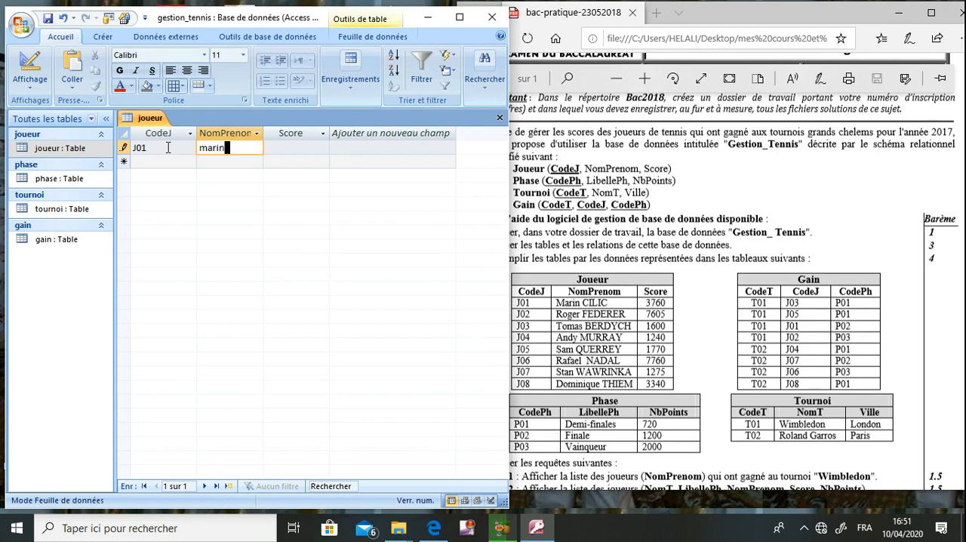
pyautogui.write(' CILIC')
pyautogui.press('Tab')
pyautogui.write('3760')
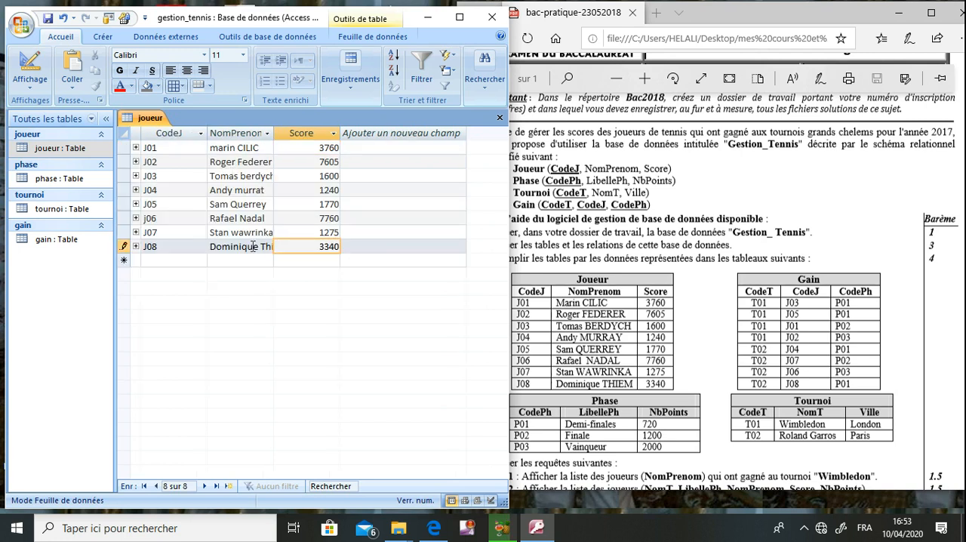
# - Save and close the joueur table and open the phase table for data entry
pyautogui.click(254, 247)
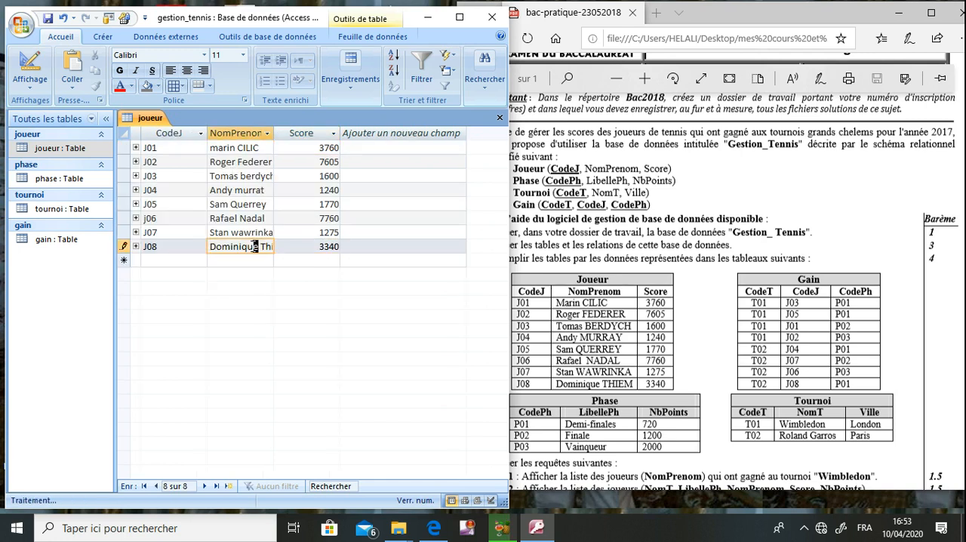
pyautogui.click(48, 19)
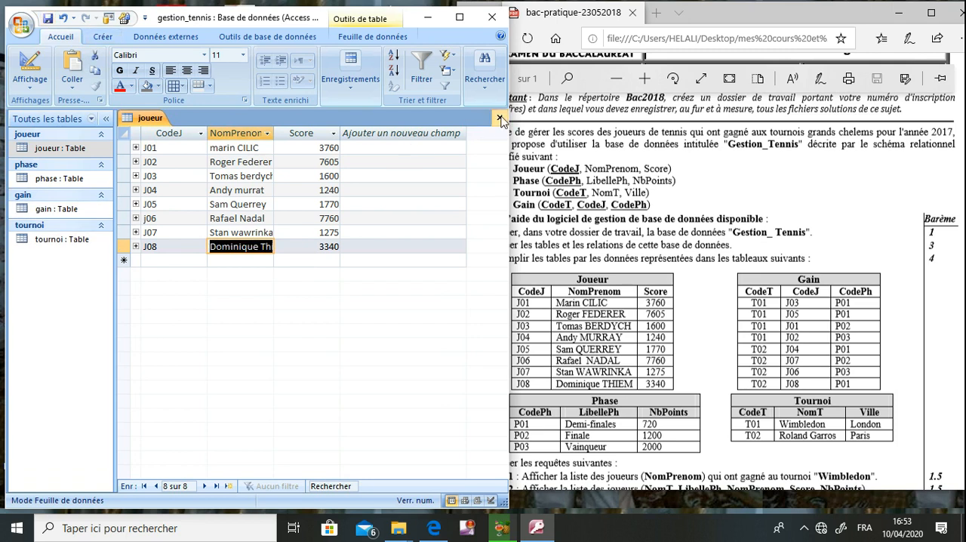
pyautogui.click(500, 119)
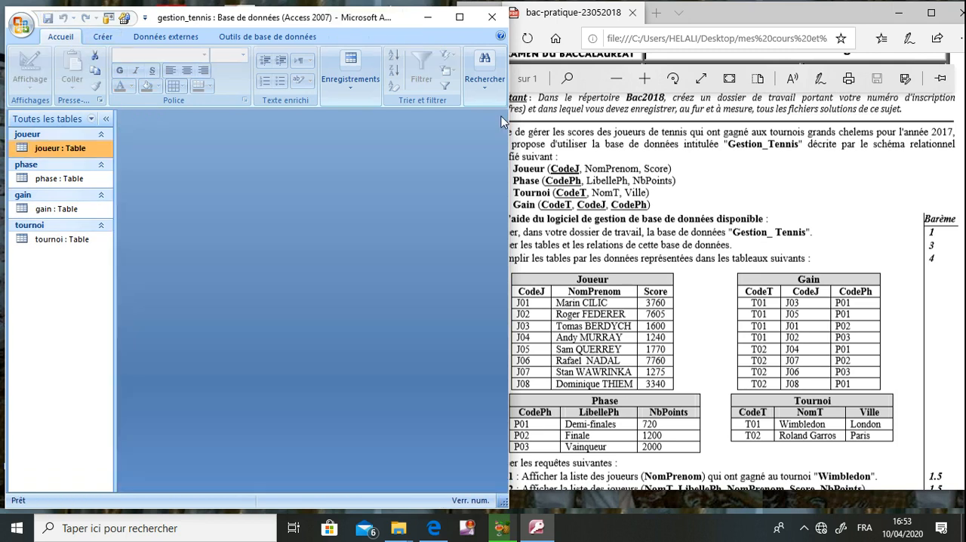
pyautogui.doubleClick(72, 180)
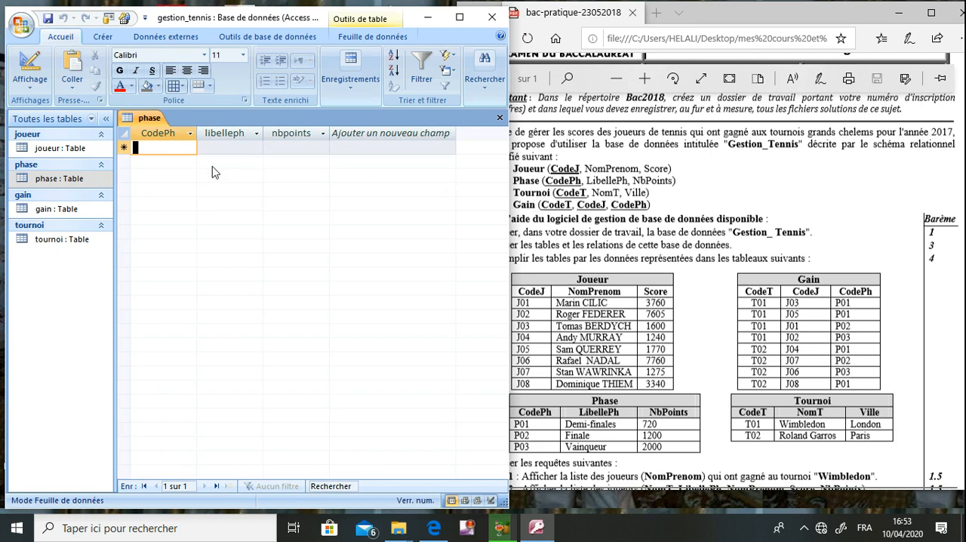
# - Enter the first phase record with CodePh P01, libelleph Demi-Finales and nbpoints 720
pyautogui.write('P01')
pyautogui.press('Tab')
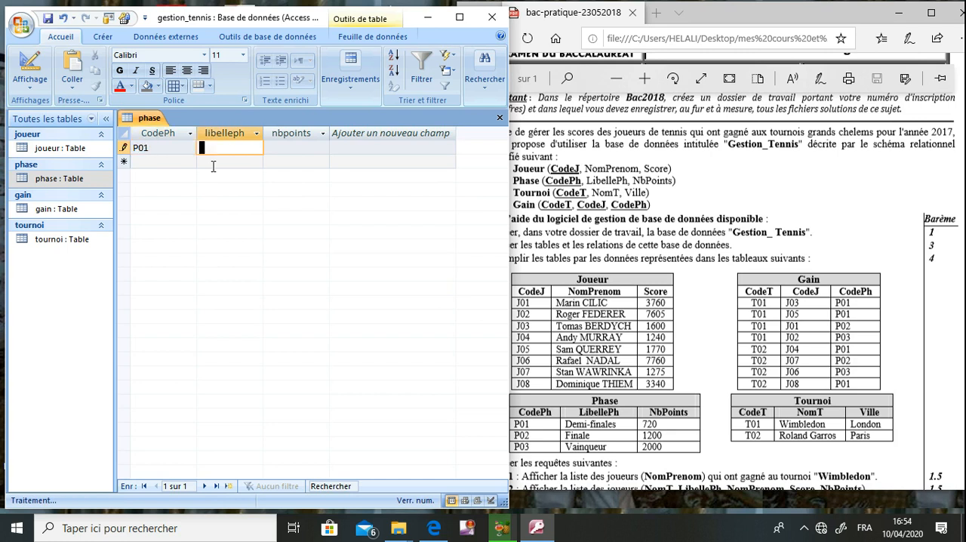
pyautogui.write('Demi-')
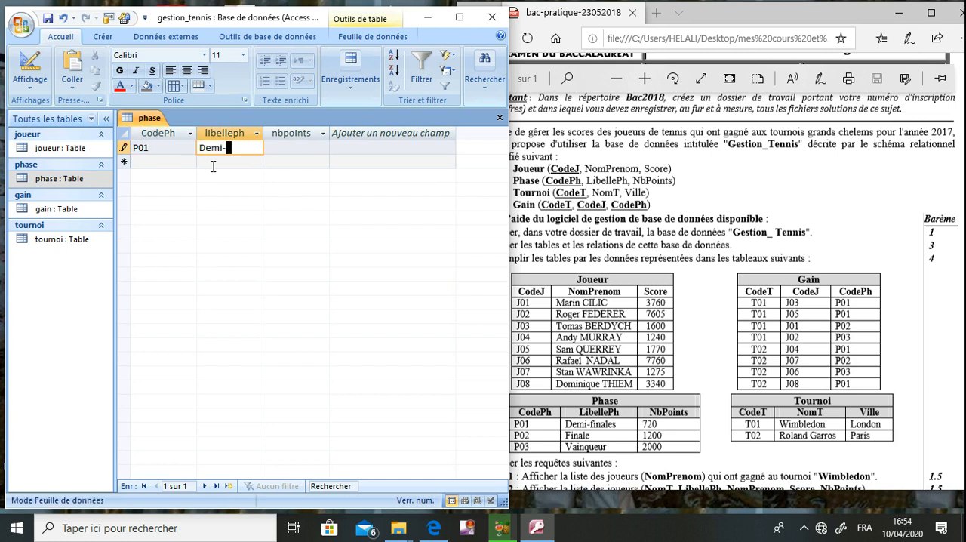
pyautogui.write('Finales')
pyautogui.press('Tab')
pyautogui.write('720')
pyautogui.press('Tab')
# - Add the second phase record with CodePh P02, libelleph Finale and nbpoints 1200
pyautogui.write('P02')
pyautogui.press('Tab')
pyautogui.write('Finale')
pyautogui.press('Tab')
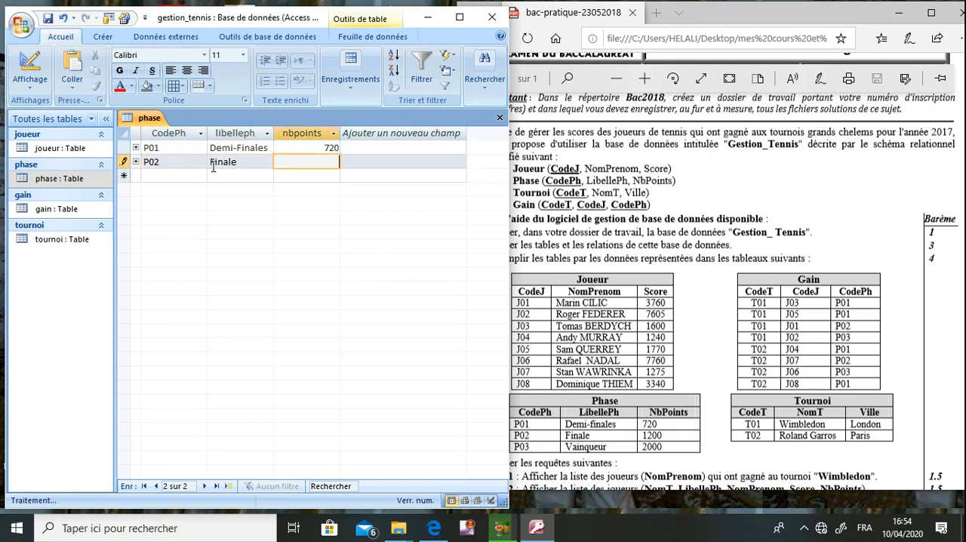
pyautogui.write('1200')
pyautogui.press('Tab')
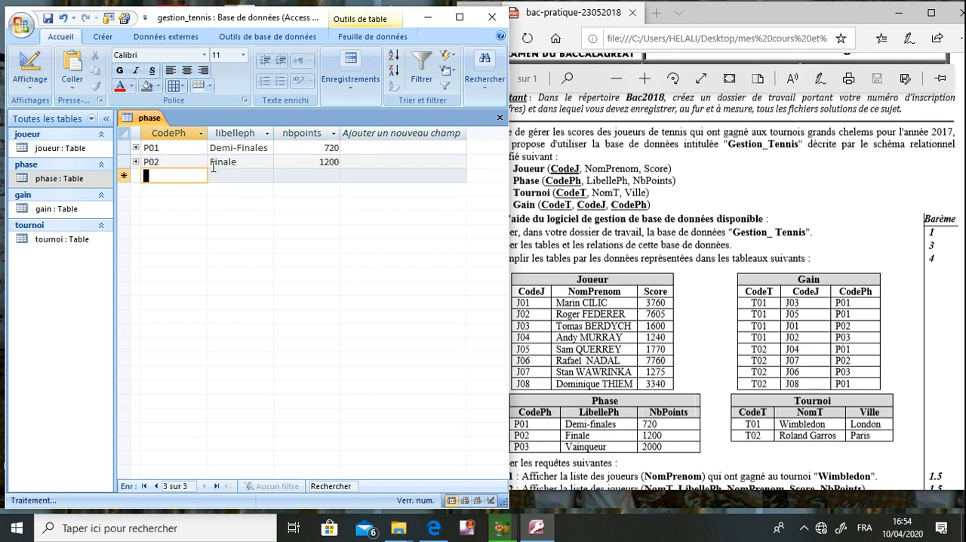
# - Add the third phase record with CodePh P03, libelleph Vainqueur and nbpoints 2000, and save and close the table
pyautogui.write('P03')
pyautogui.press('Tab')
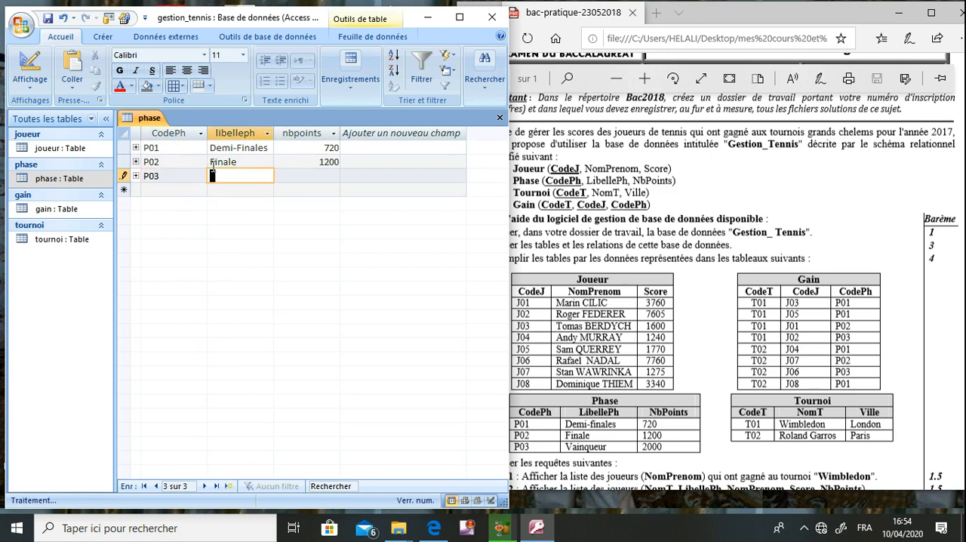
pyautogui.write('Vain')
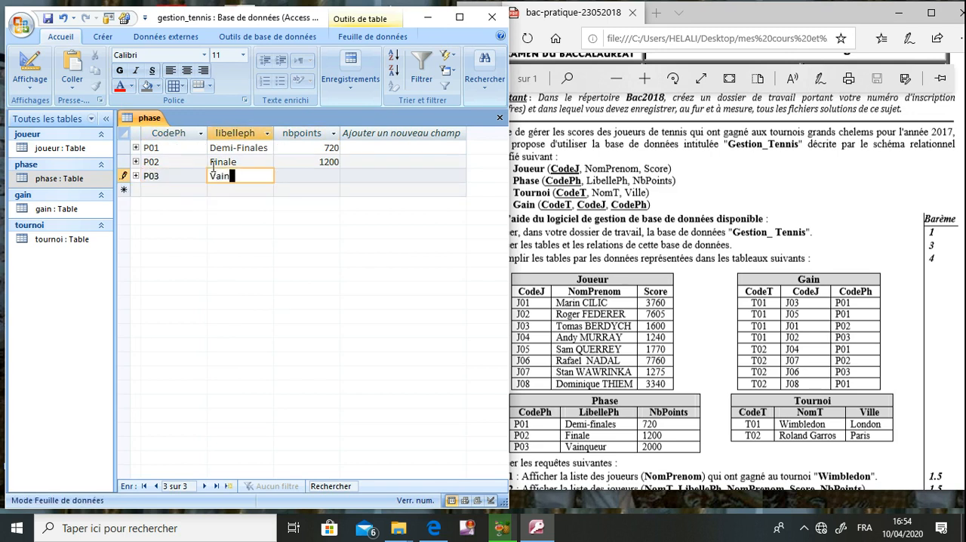
pyautogui.write('queur')
pyautogui.press('Tab')
pyautogui.write('2')
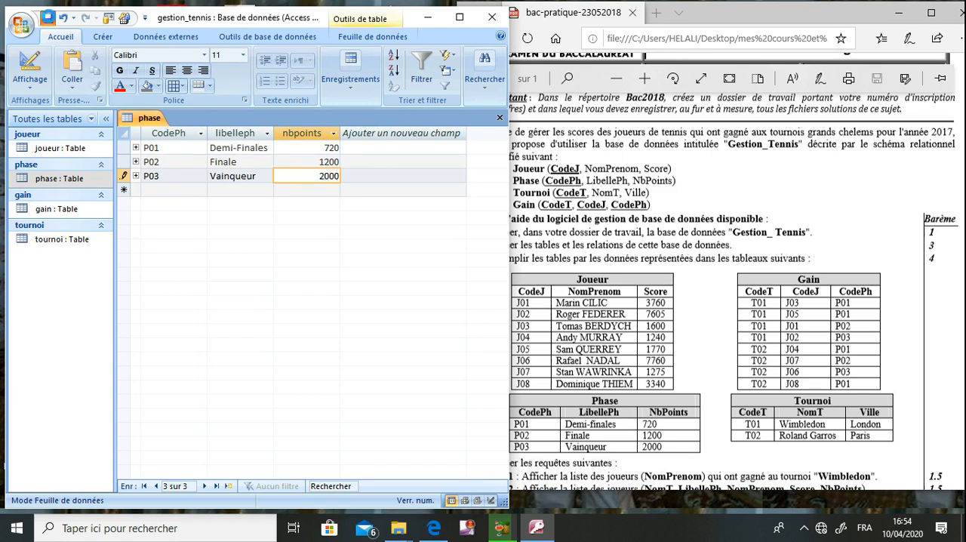
pyautogui.write('000')
pyautogui.click(49, 19)
pyautogui.click(499, 118)
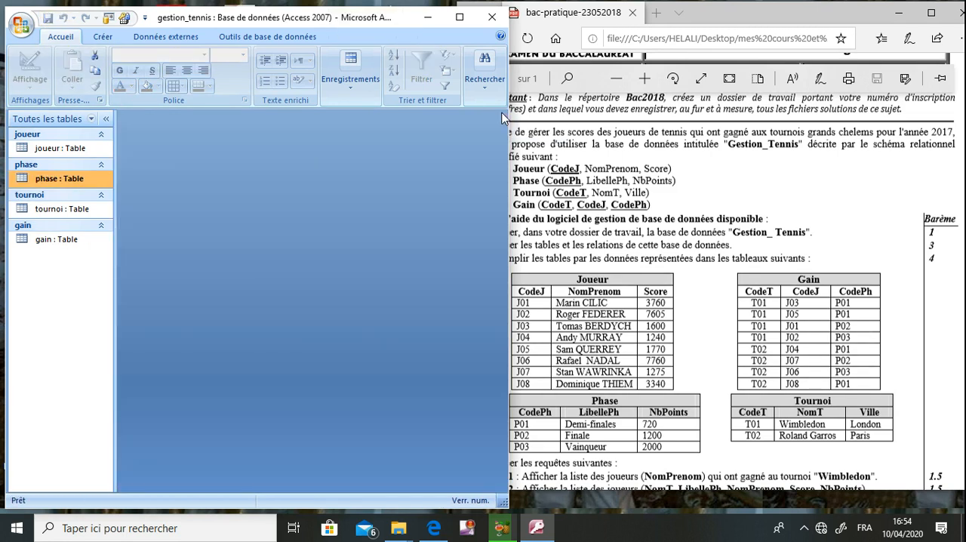
# - Open the tournoi table and enter its first record with CodeT T01, NomT Wimbeldon and Ville london
pyautogui.doubleClick(62, 209)
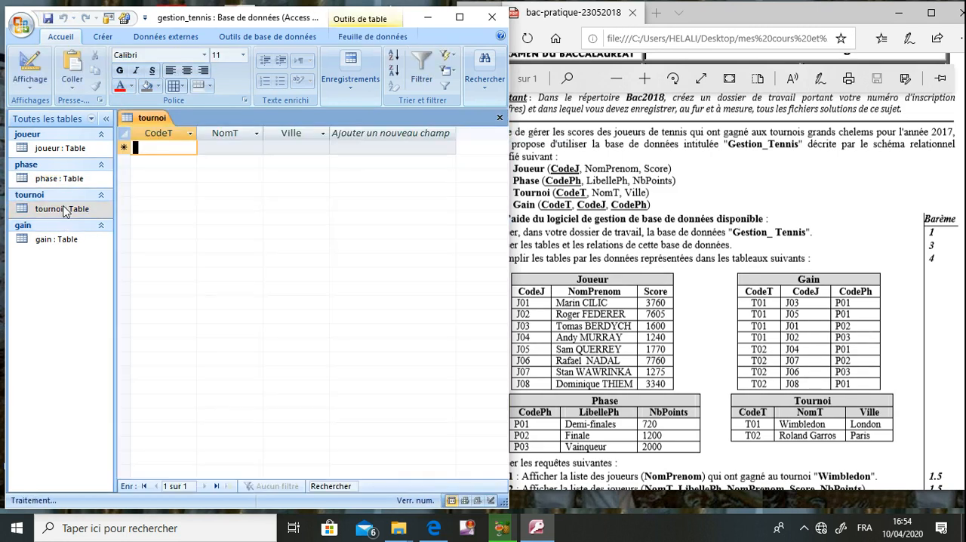
pyautogui.write('T01')
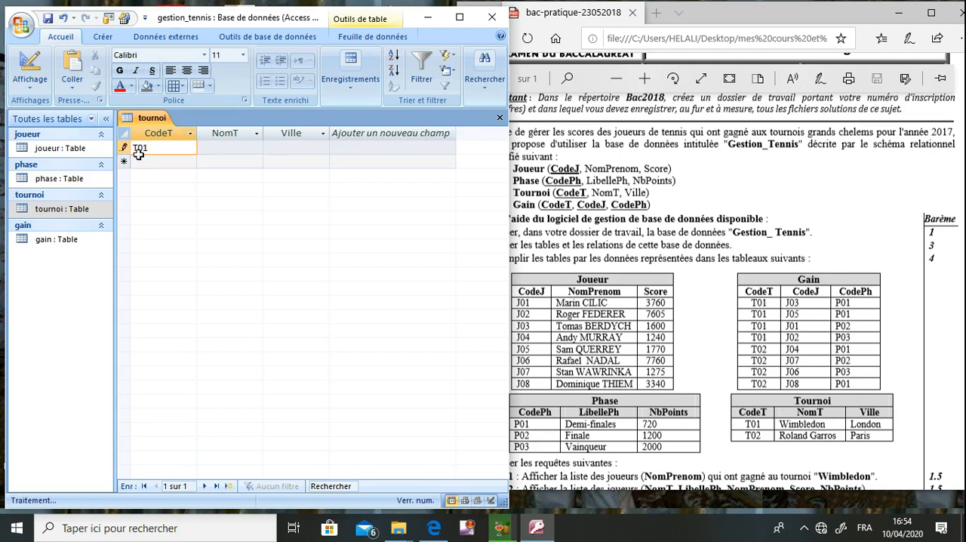
pyautogui.press('Tab')
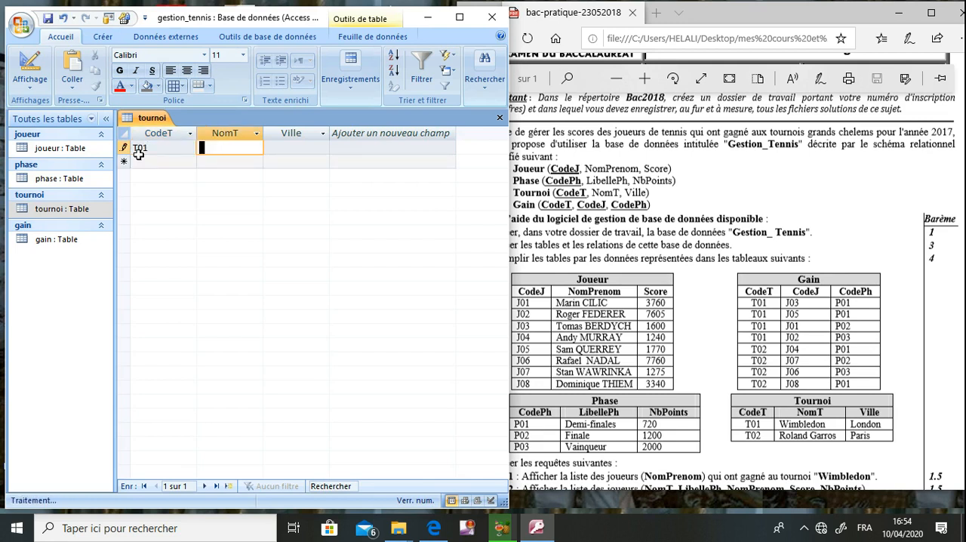
pyautogui.write('Wimbeldon')
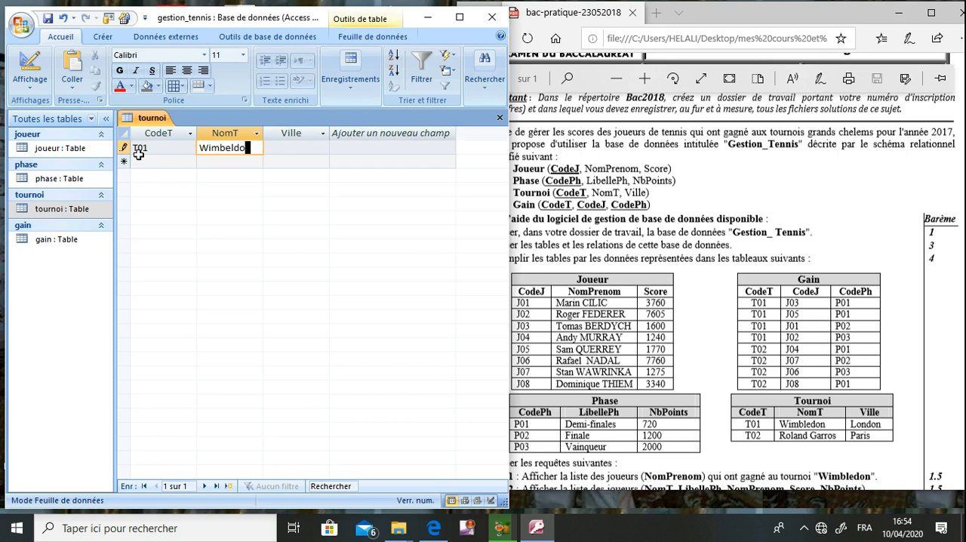
pyautogui.press('Tab')
pyautogui.write('london')
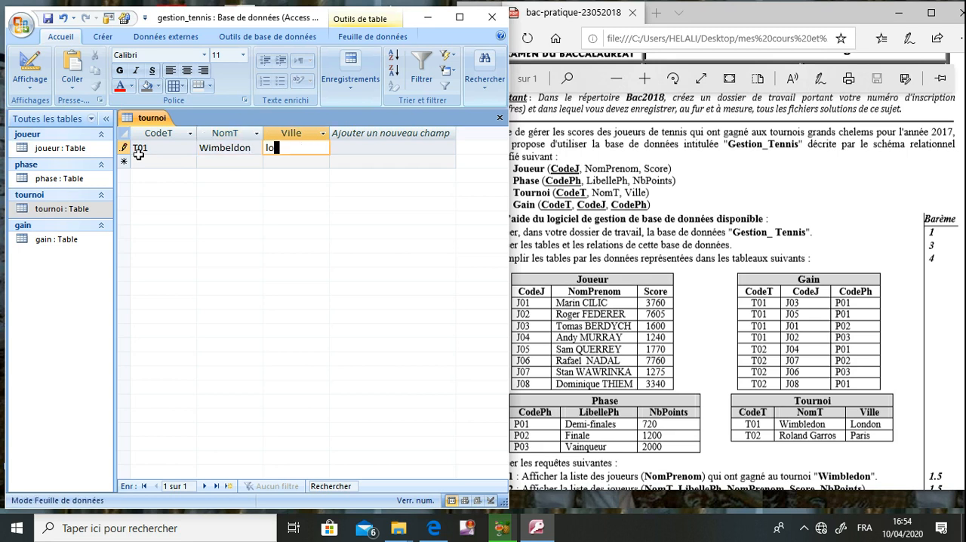
# - Add the second tournoi record with CodeT T02, NomT Roland Garros and Ville Paris, and save and close the table
pyautogui.click(143, 161)
pyautogui.write('T02')
pyautogui.press('Tab')
pyautogui.write('Roland')
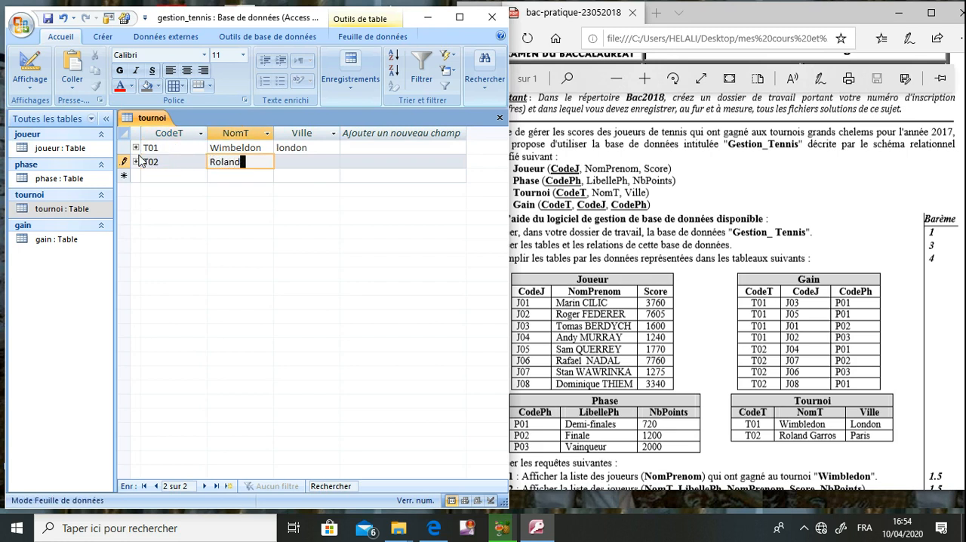
pyautogui.write(' Gr')
pyautogui.write('arros')
pyautogui.press('Tab')
pyautogui.write('P')
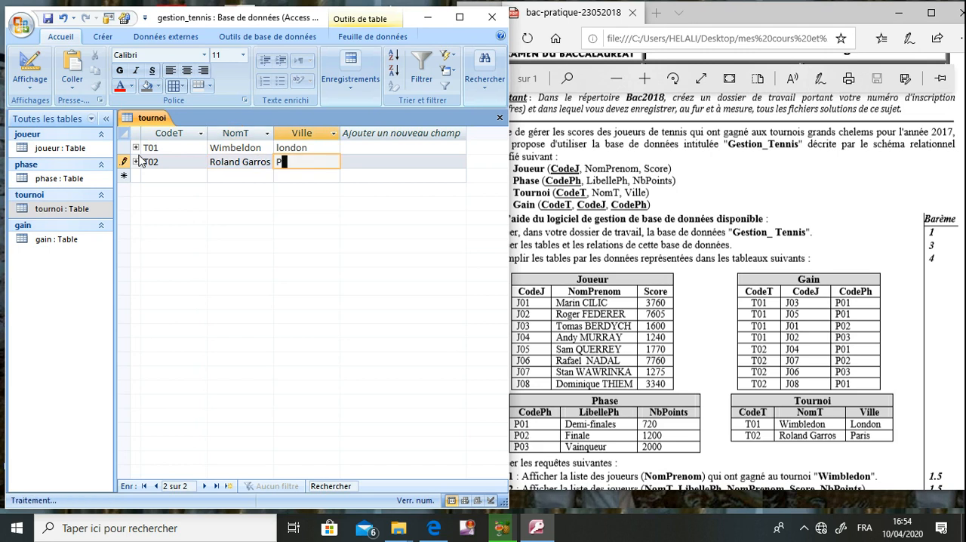
pyautogui.write('aris')
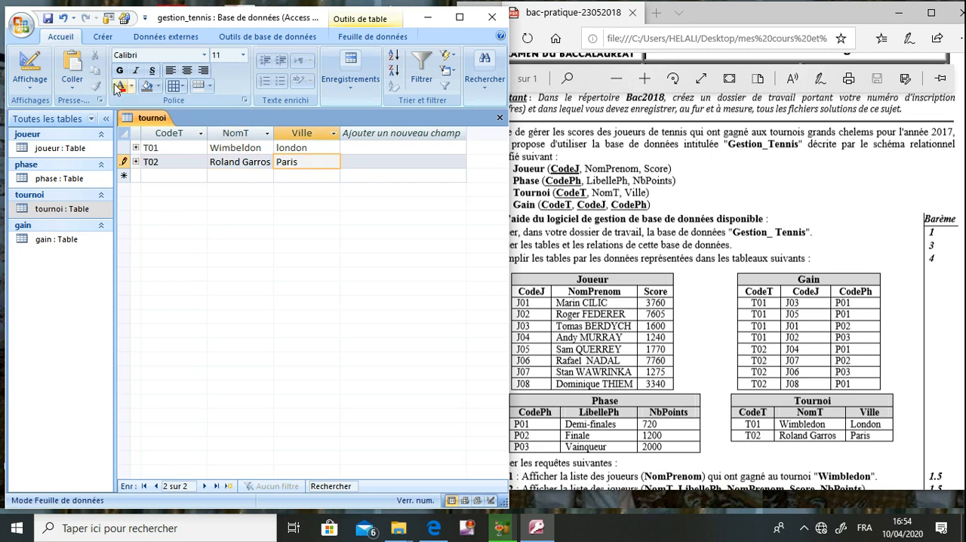
pyautogui.click(46, 19)
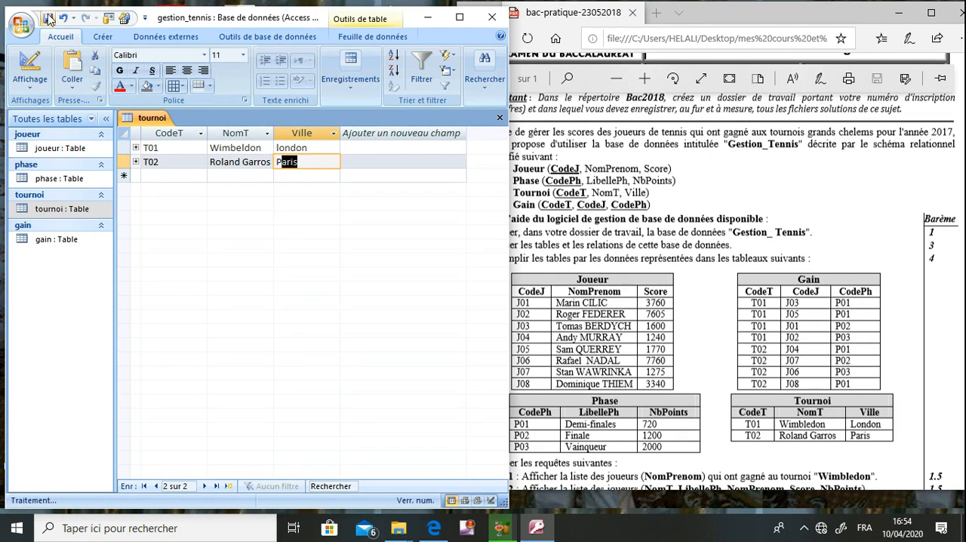
pyautogui.click(498, 118)
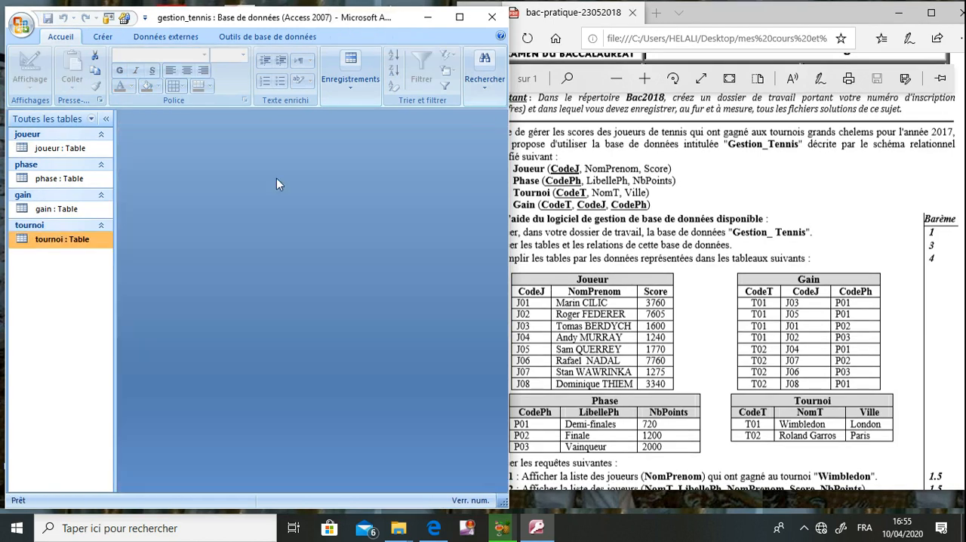
# - Enter the first gain record with CodeT T01, CodeJ J03 and CodePh P01, and save and close the gain table
pyautogui.doubleClick(56, 208)
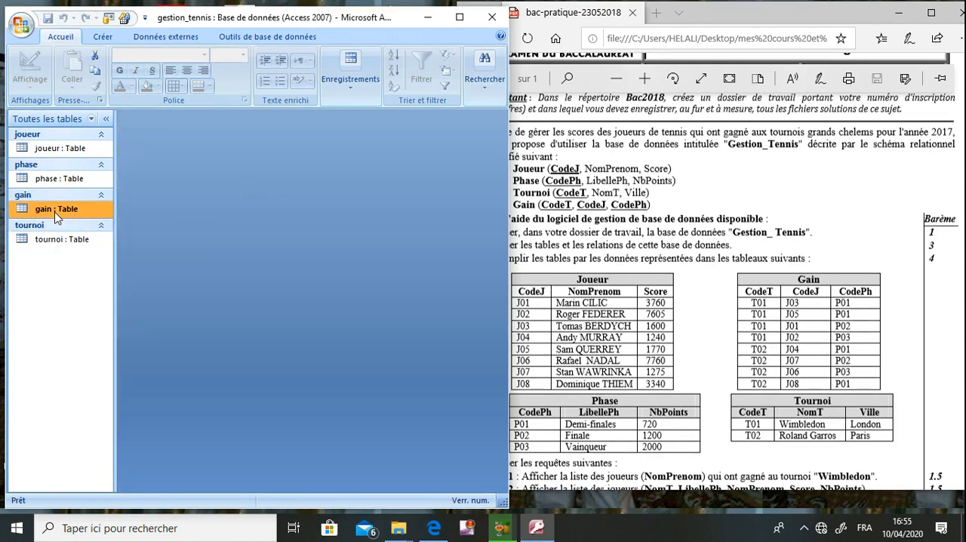
pyautogui.write('T01')
pyautogui.press('Tab')
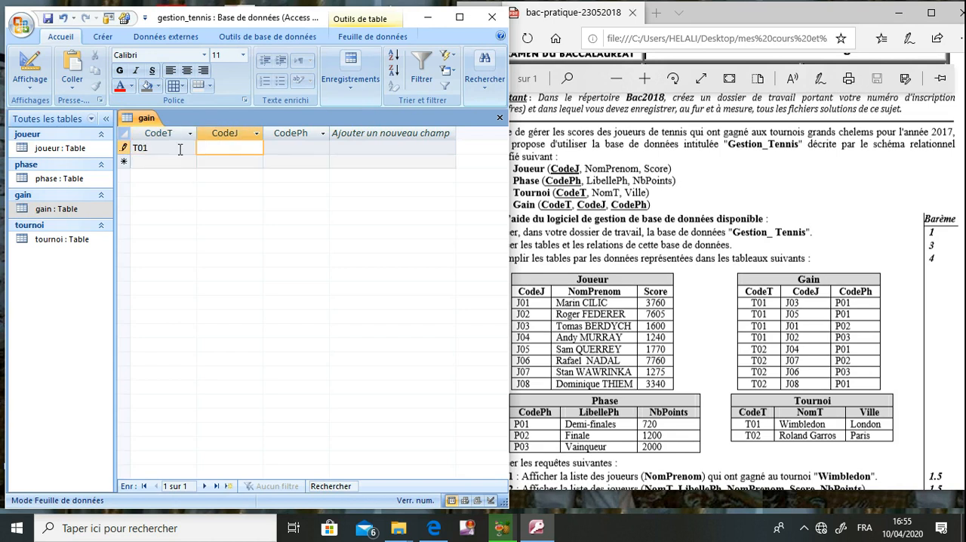
pyautogui.write('J03')
pyautogui.press('Tab')
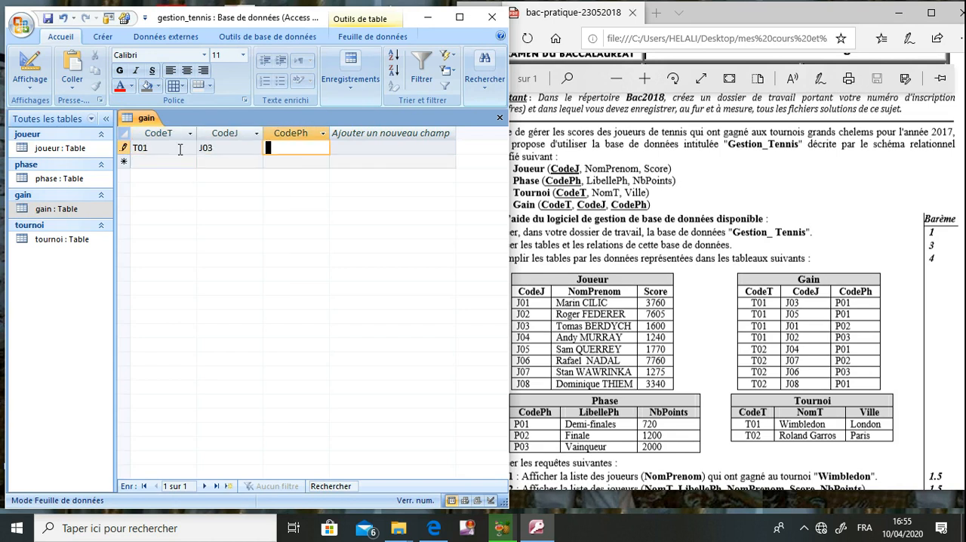
pyautogui.write('P01')
pyautogui.press('Tab')
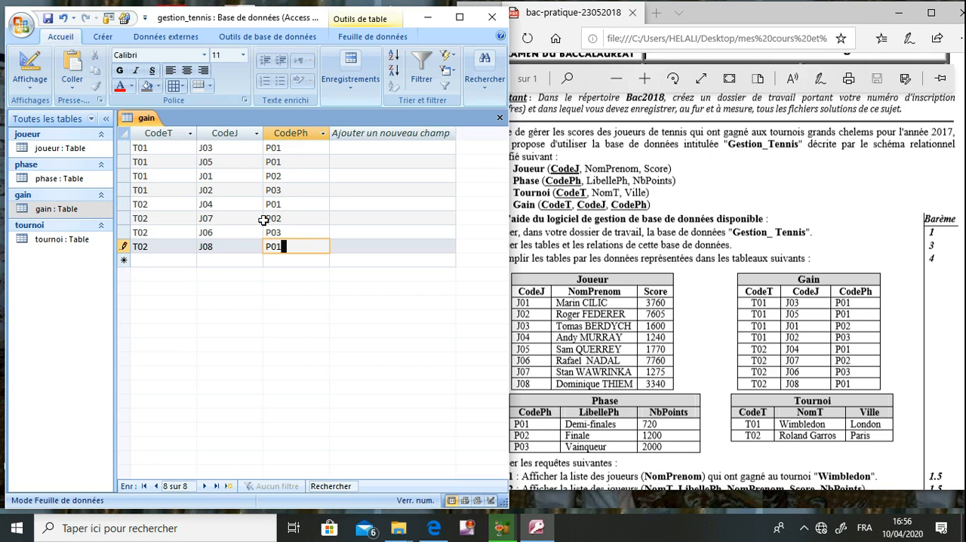
pyautogui.click(49, 20)
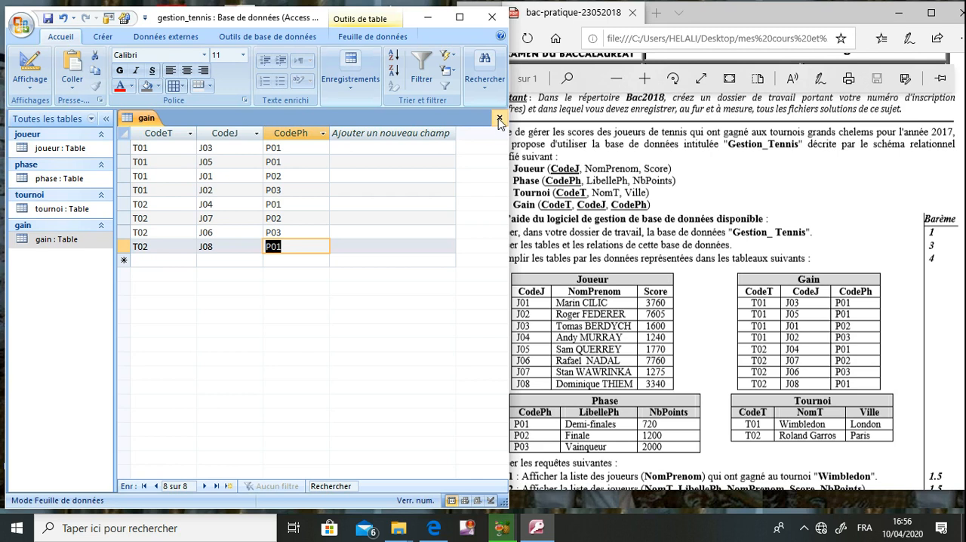
pyautogui.click(498, 120)
# - Check the query tasks R1 and R2 in the exam document and maximize the database window for creating a query
pyautogui.click(557, 215)
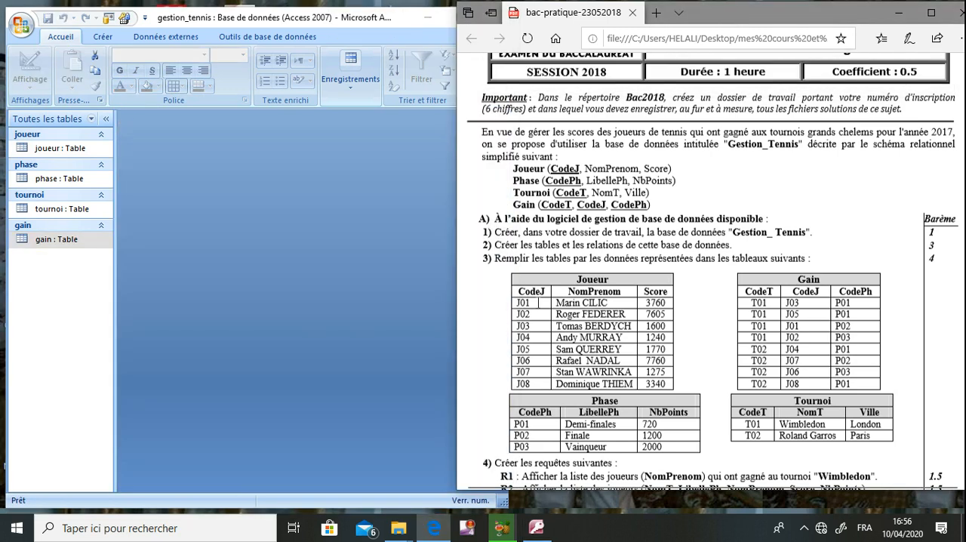
pyautogui.scroll(-5, 538, 305)
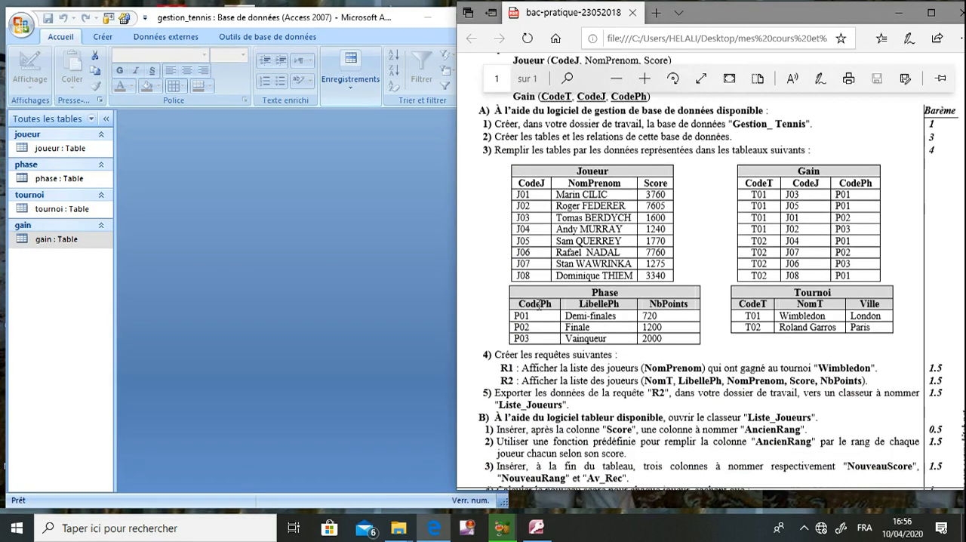
pyautogui.scroll(-2, 538, 305)
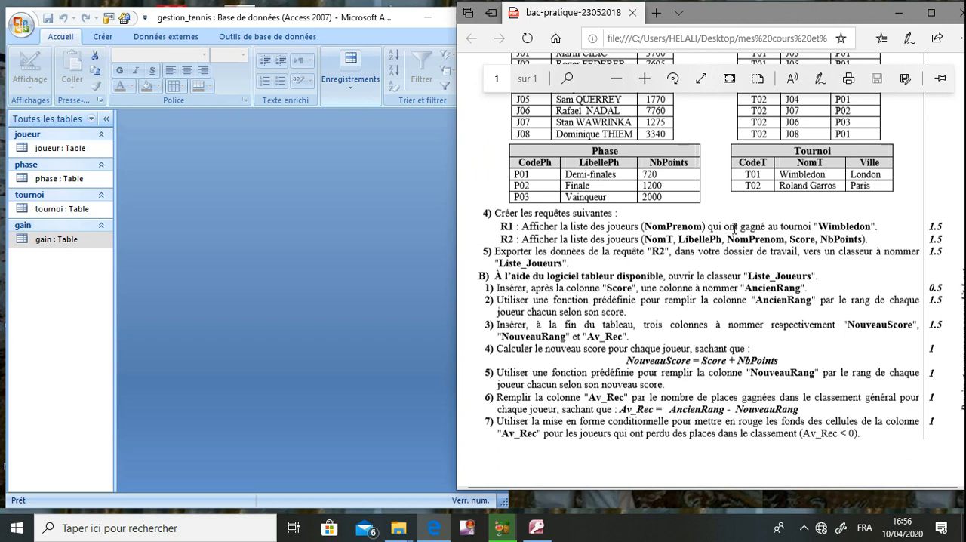
pyautogui.scroll(2, 734, 226)
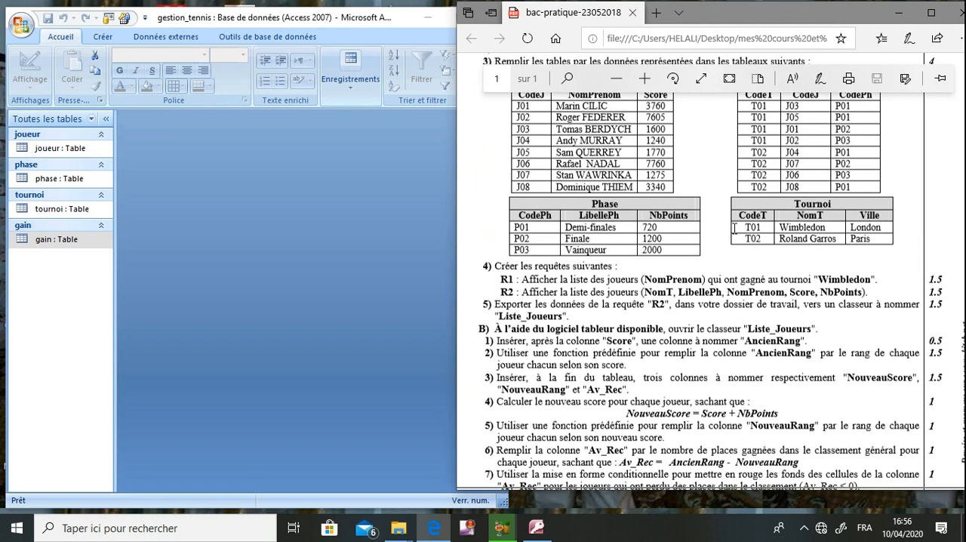
pyautogui.scroll(1, 733, 228)
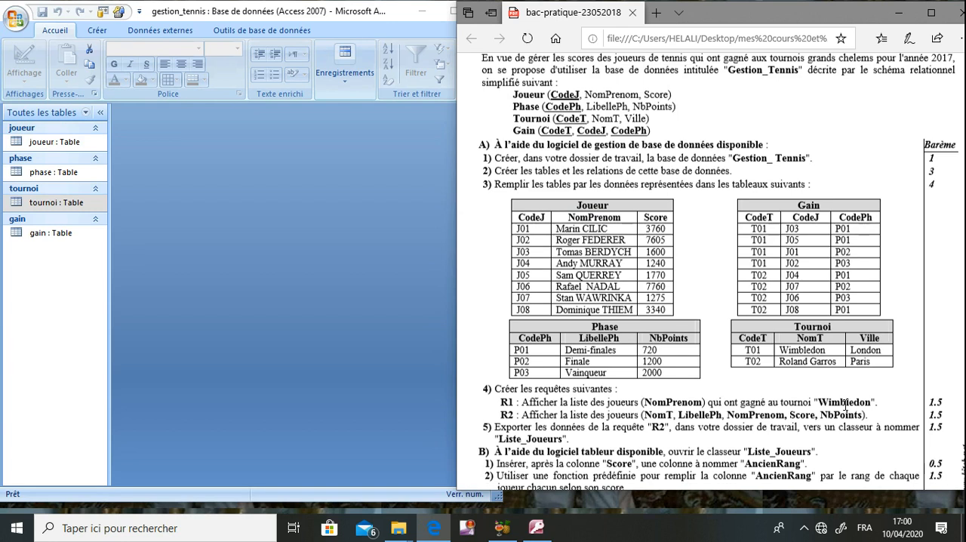
pyautogui.click(333, 199)
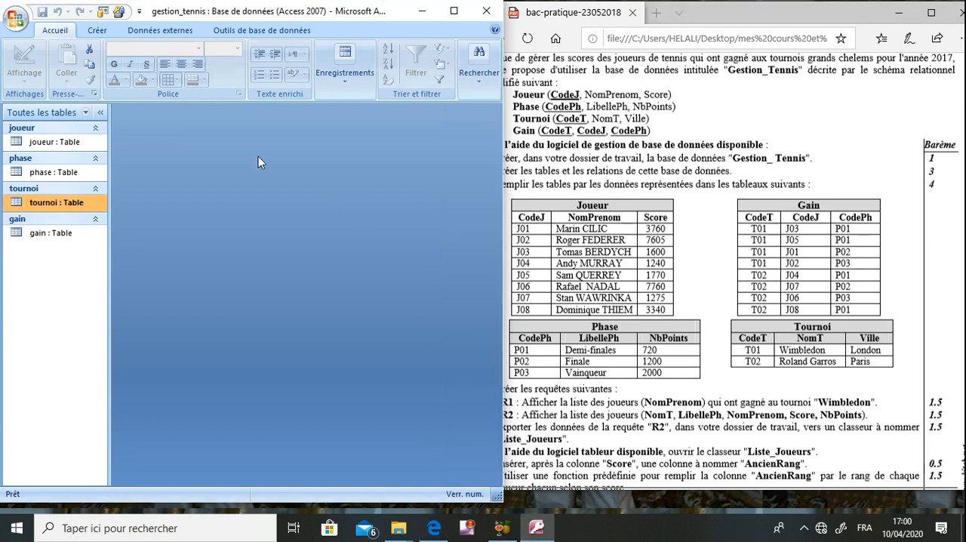
pyautogui.click(97, 31)
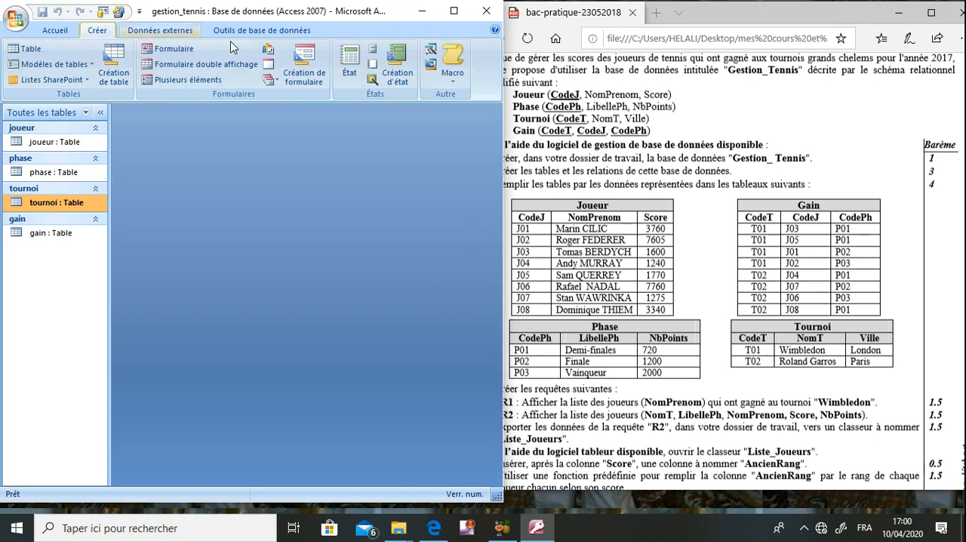
pyautogui.click(454, 12)
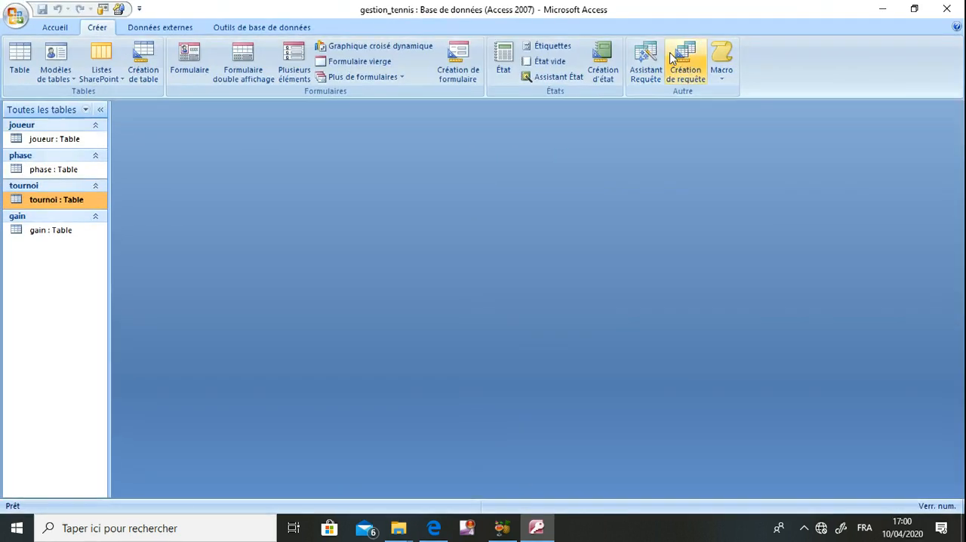
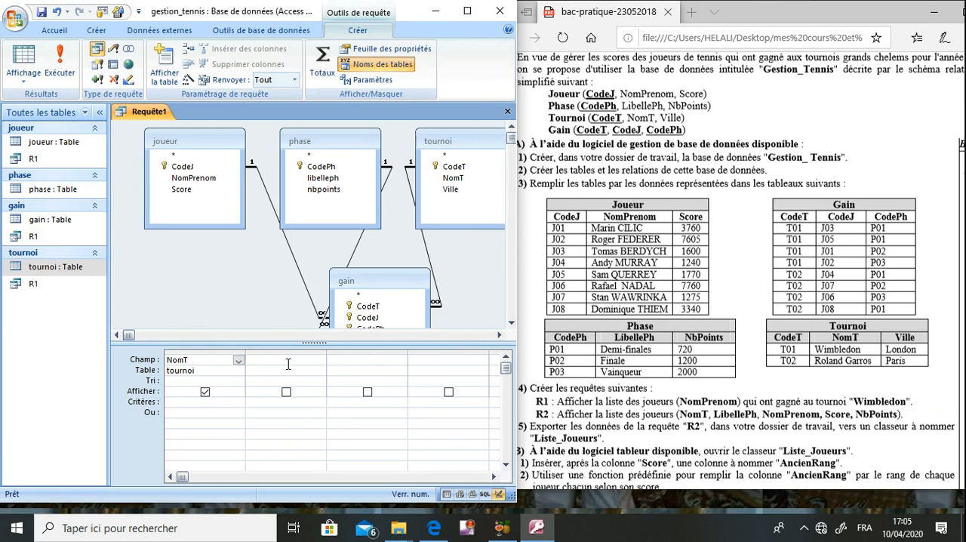
# - Add libelleph from the phase table and NomPrenom from the joueur table as the query's second and third fields
pyautogui.click(289, 362)
pyautogui.click(319, 361)
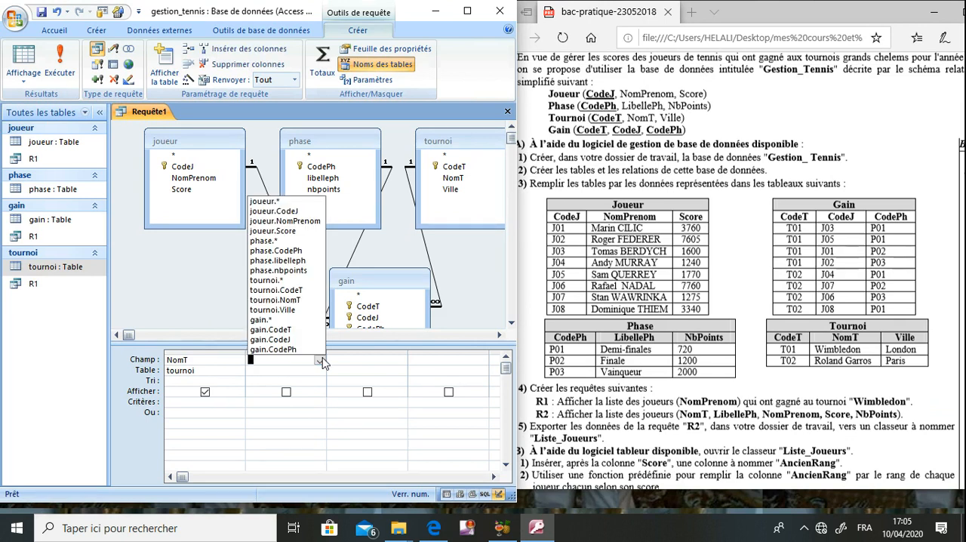
pyautogui.click(299, 260)
pyautogui.press('Tab')
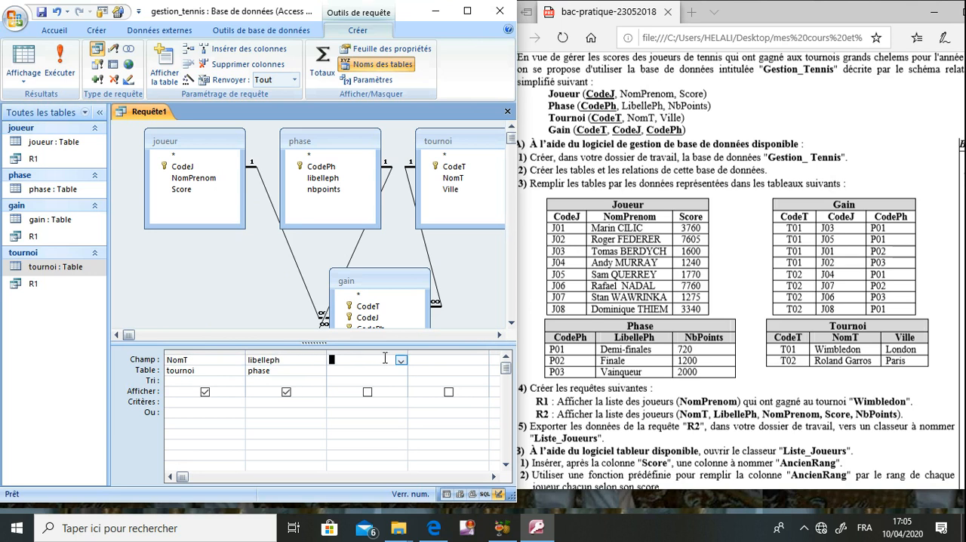
pyautogui.click(399, 360)
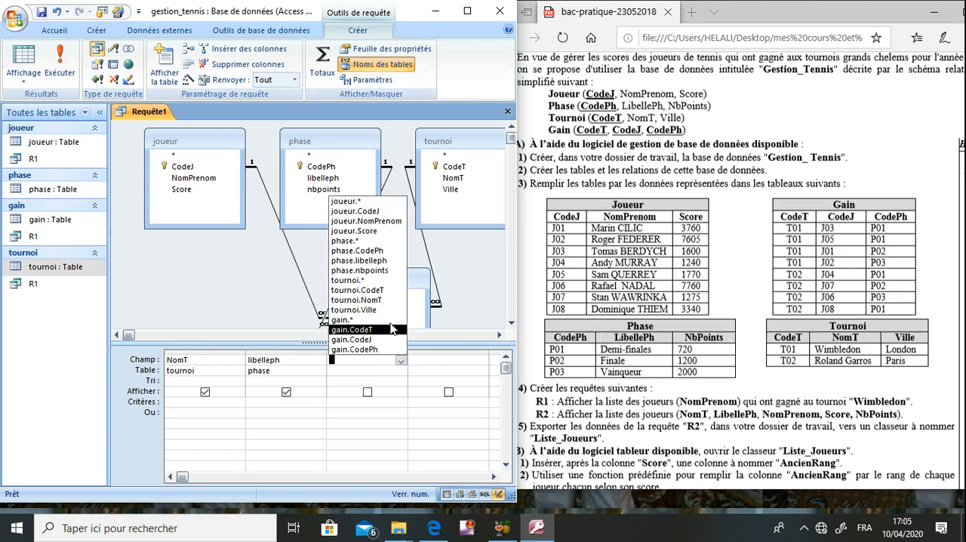
pyautogui.click(380, 231)
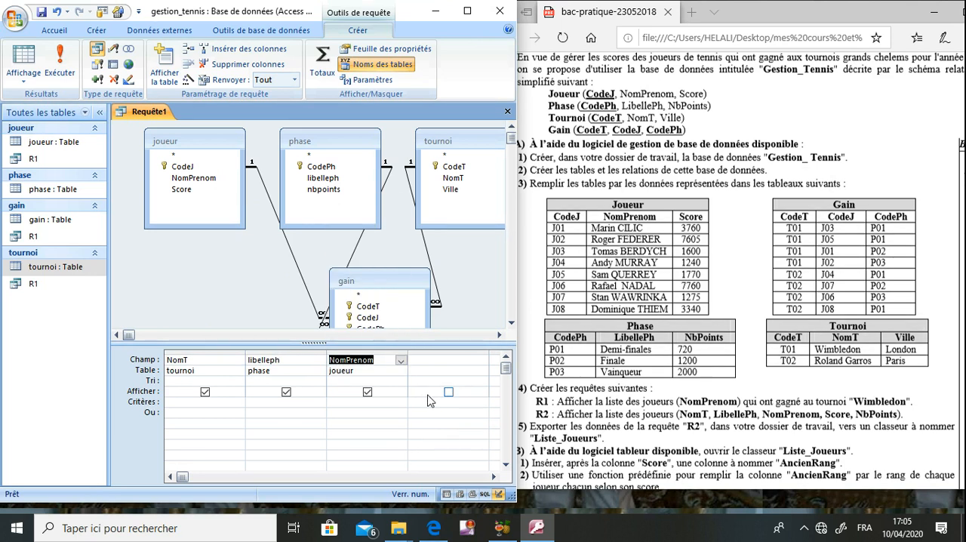
# - Add Score from the joueur table and nbpoints from the phase table as the query's last two fields
pyautogui.click(438, 359)
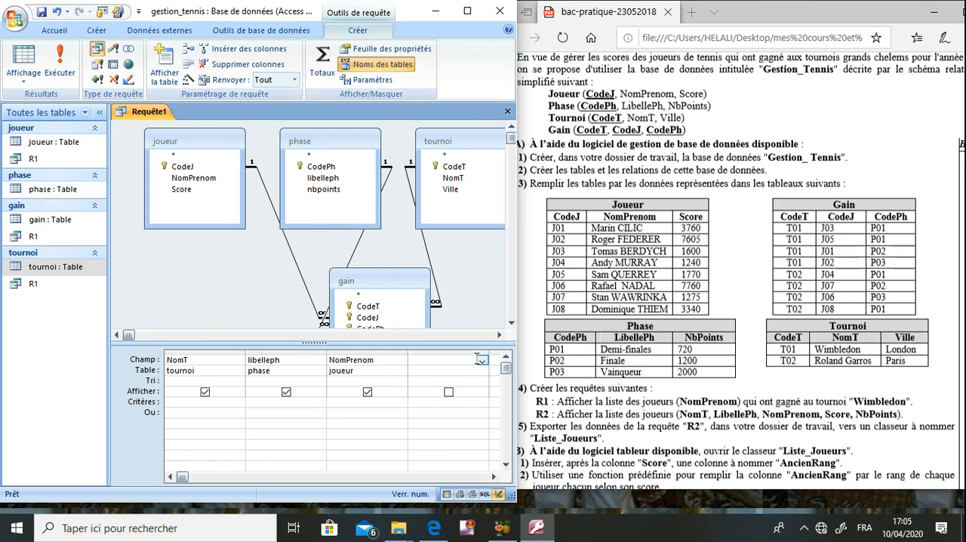
pyautogui.click(481, 362)
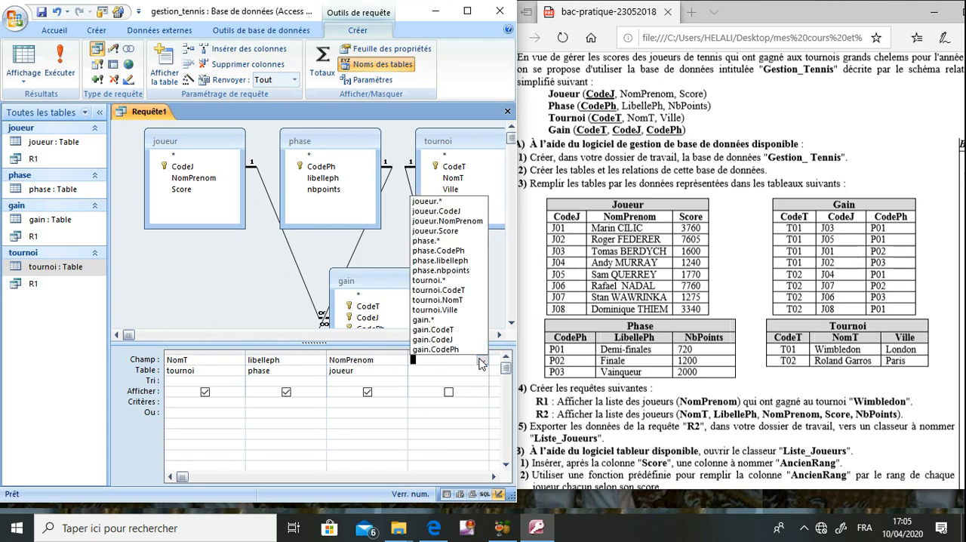
pyautogui.click(445, 231)
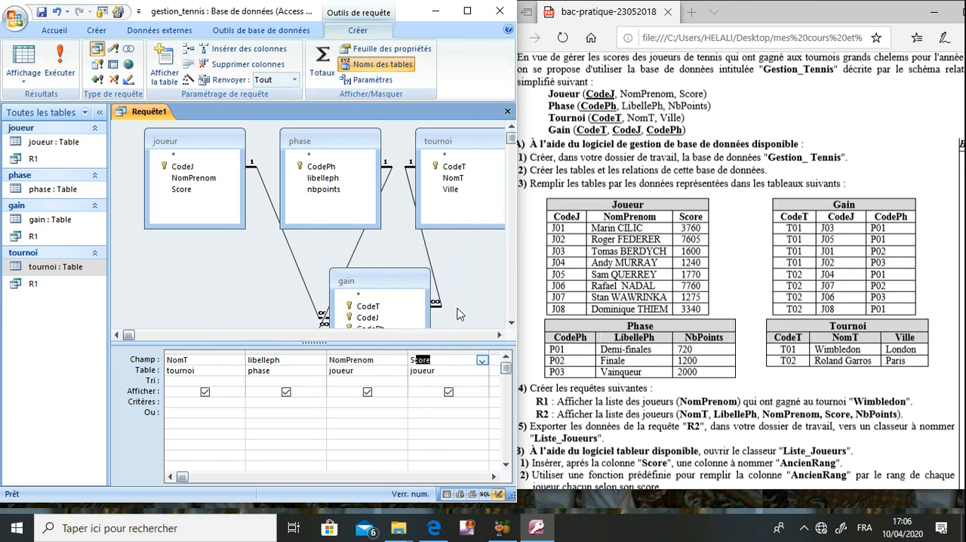
pyautogui.click(496, 360)
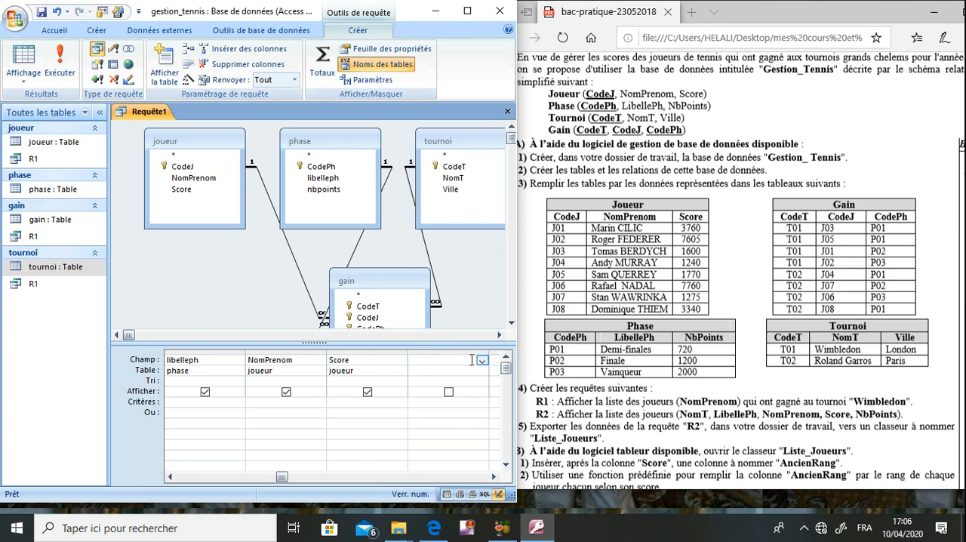
pyautogui.click(482, 360)
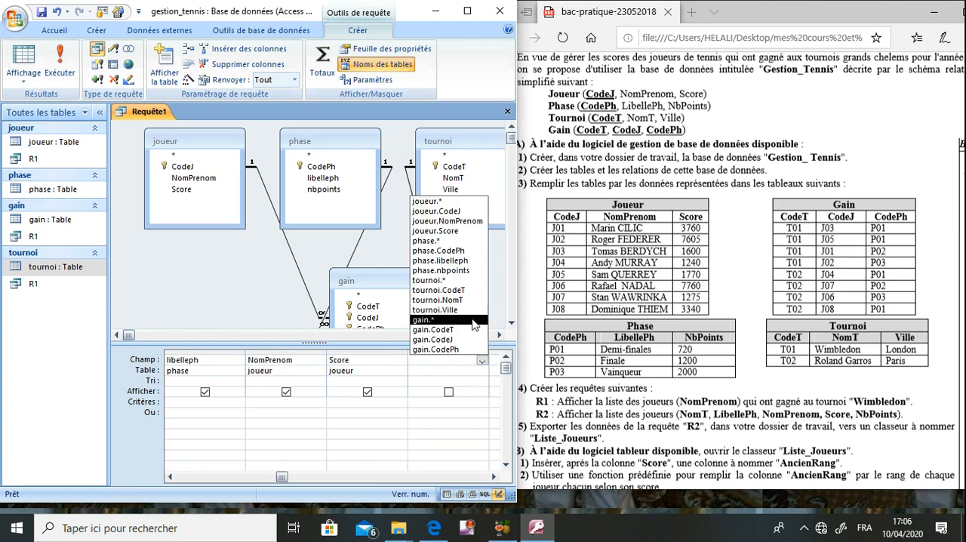
pyautogui.click(459, 270)
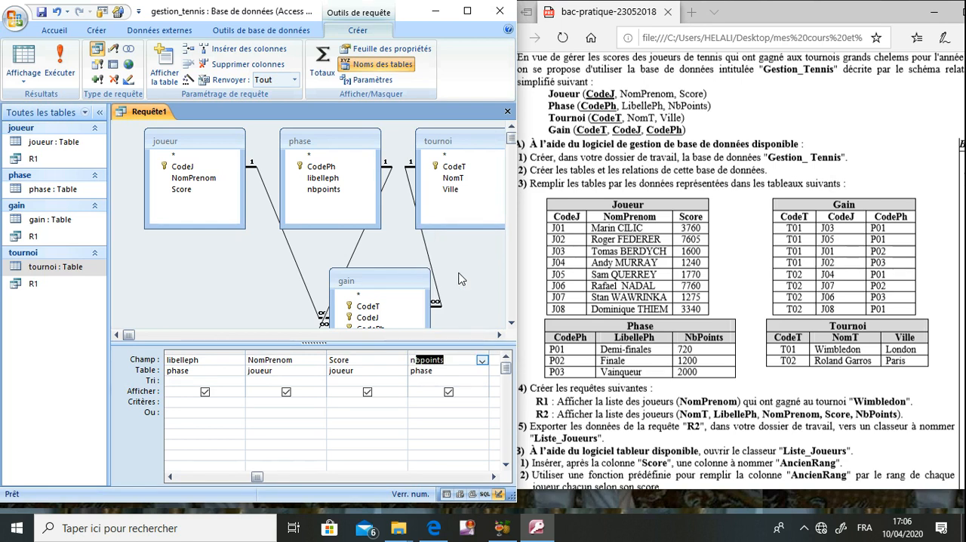
# - Run the query and check its records against the tables and the R2 task in the exam document
pyautogui.click(747, 321)
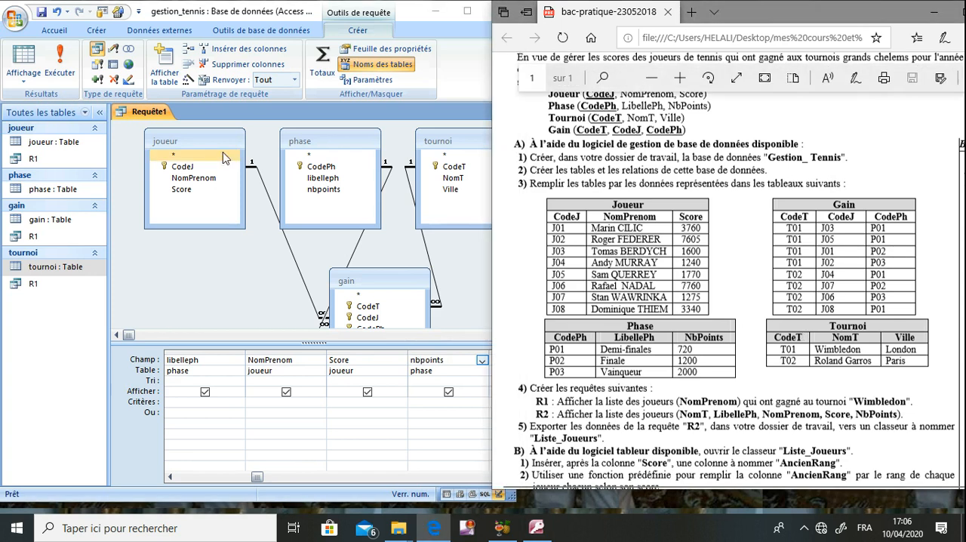
pyautogui.click(63, 66)
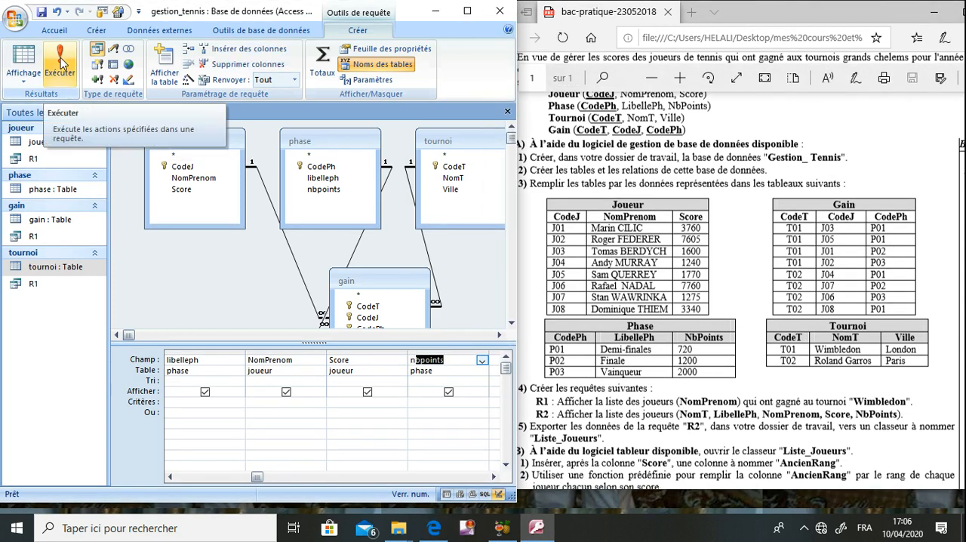
pyautogui.click(63, 67)
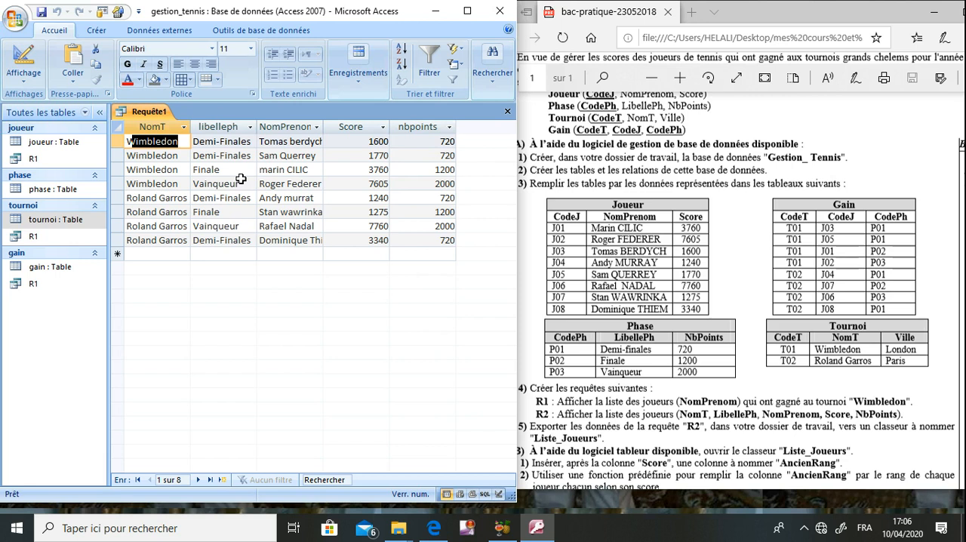
pyautogui.click(605, 225)
pyautogui.scroll(2, 606, 225)
pyautogui.scroll(3, 605, 224)
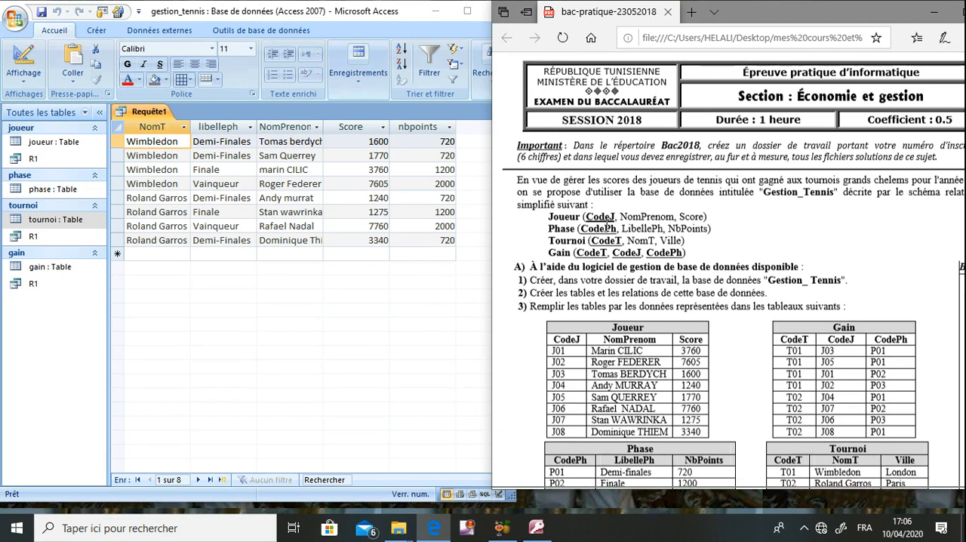
pyautogui.scroll(-1, 605, 225)
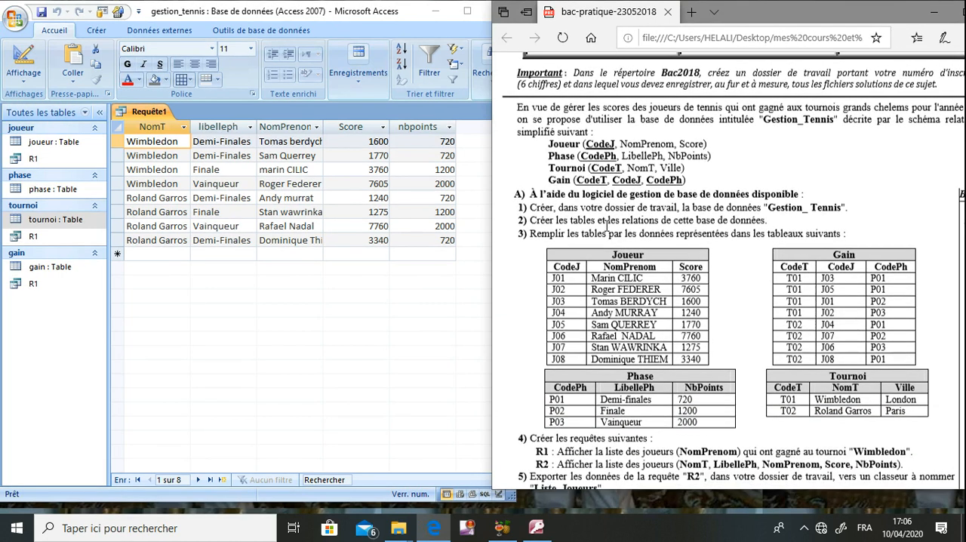
pyautogui.scroll(-1, 605, 224)
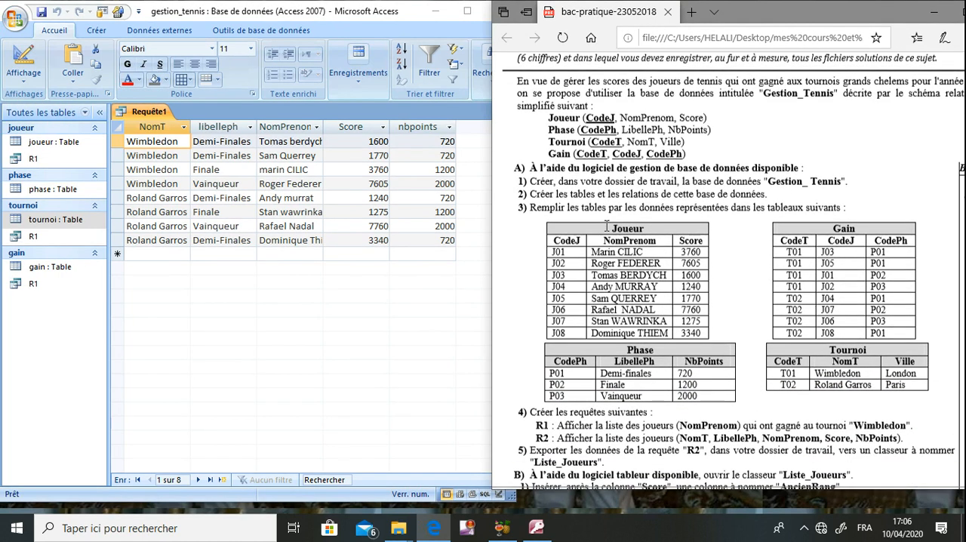
pyautogui.scroll(-1, 606, 225)
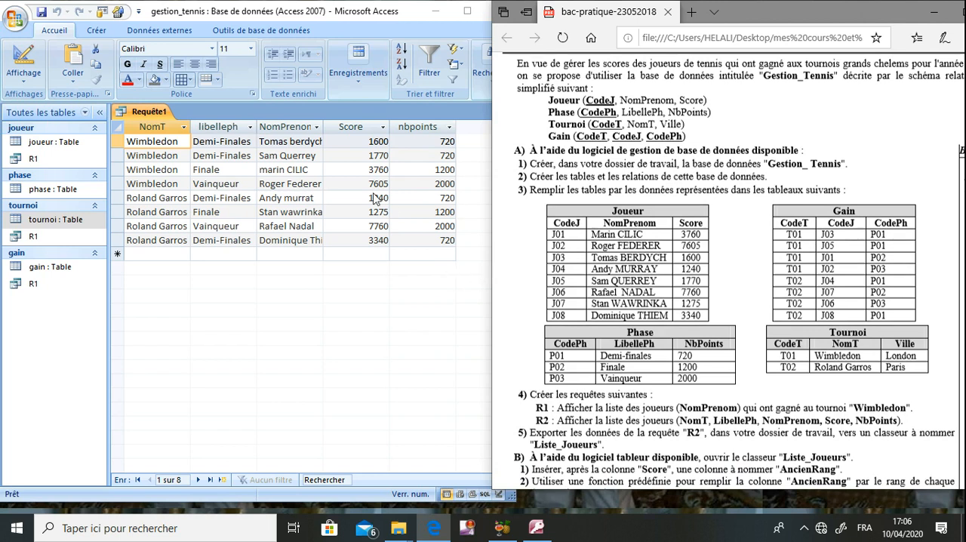
# - Save the query under the name R2 and close it
pyautogui.click(41, 14)
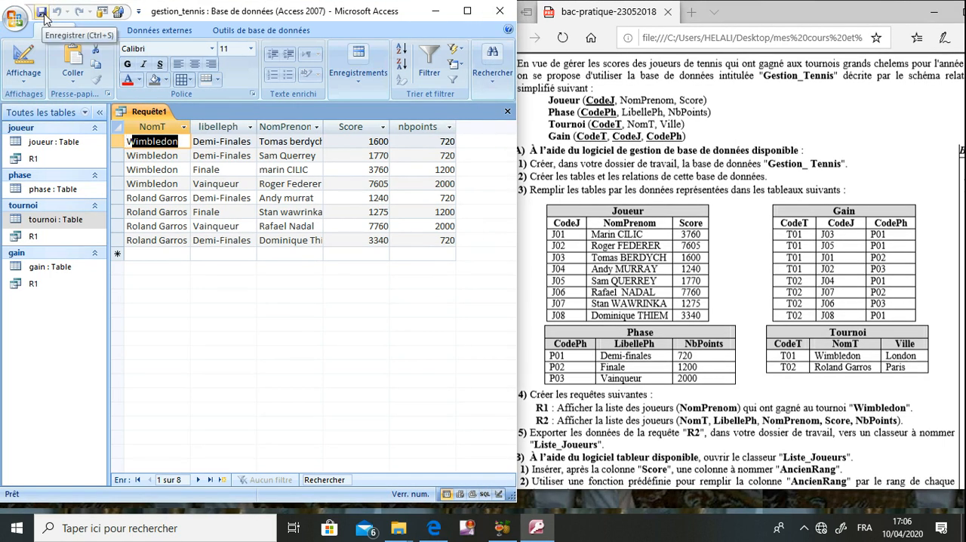
pyautogui.click(43, 14)
pyautogui.write('R')
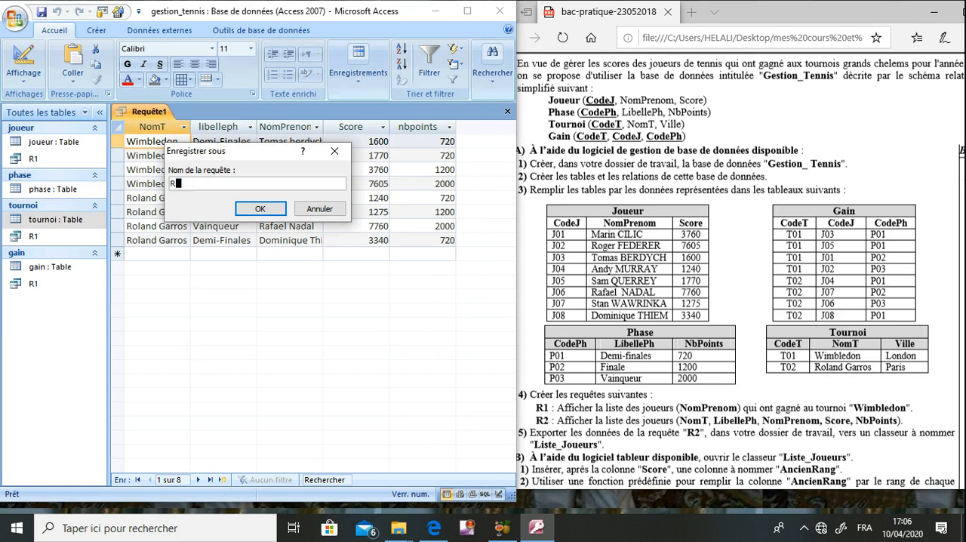
pyautogui.write('2')
pyautogui.press('Return')
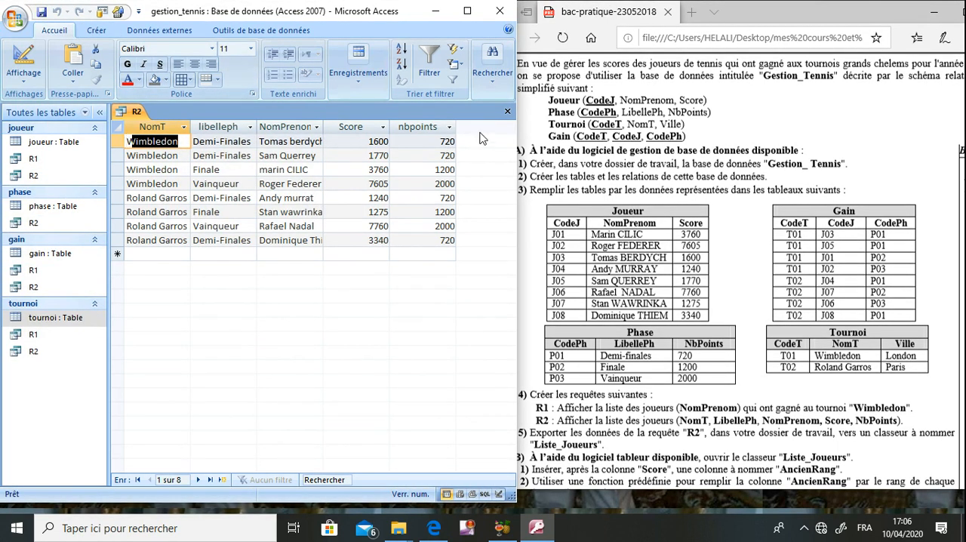
pyautogui.click(507, 112)
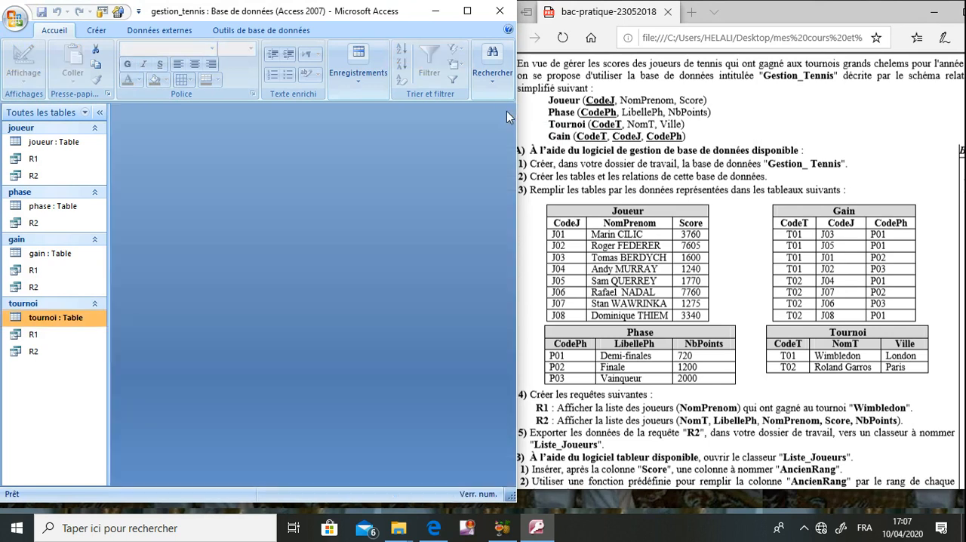
# - Start an Excel export of query R2, as requested in task 5 of the exam document
pyautogui.click(579, 217)
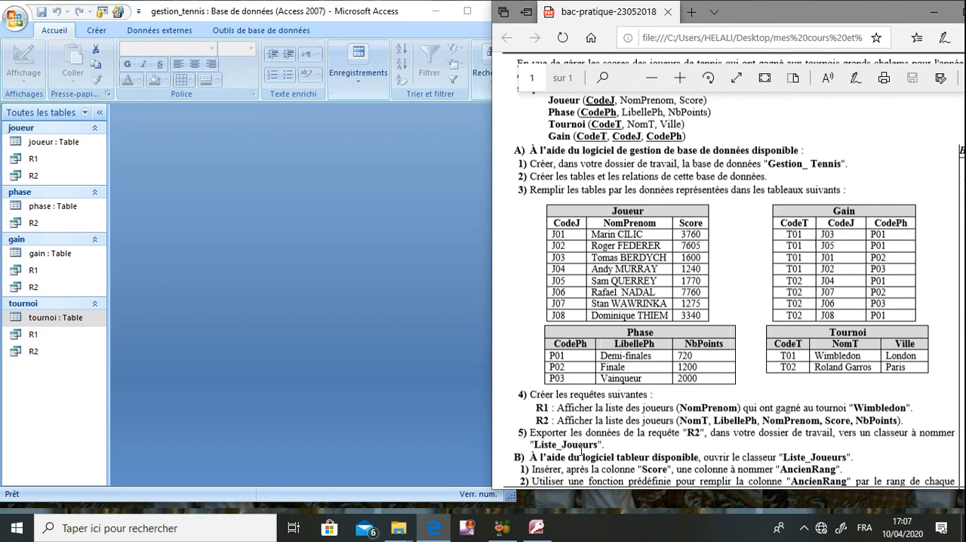
pyautogui.doubleClick(36, 351)
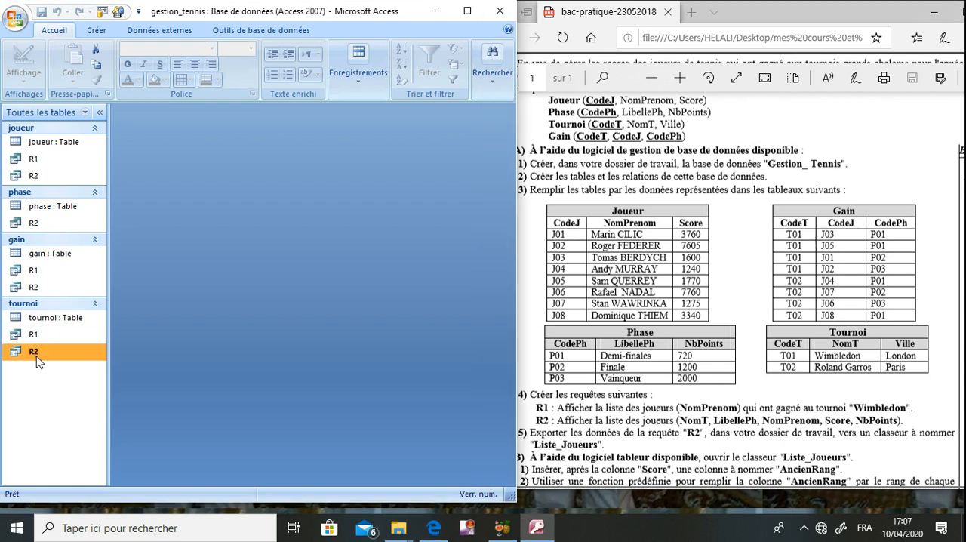
pyautogui.rightClick(37, 354)
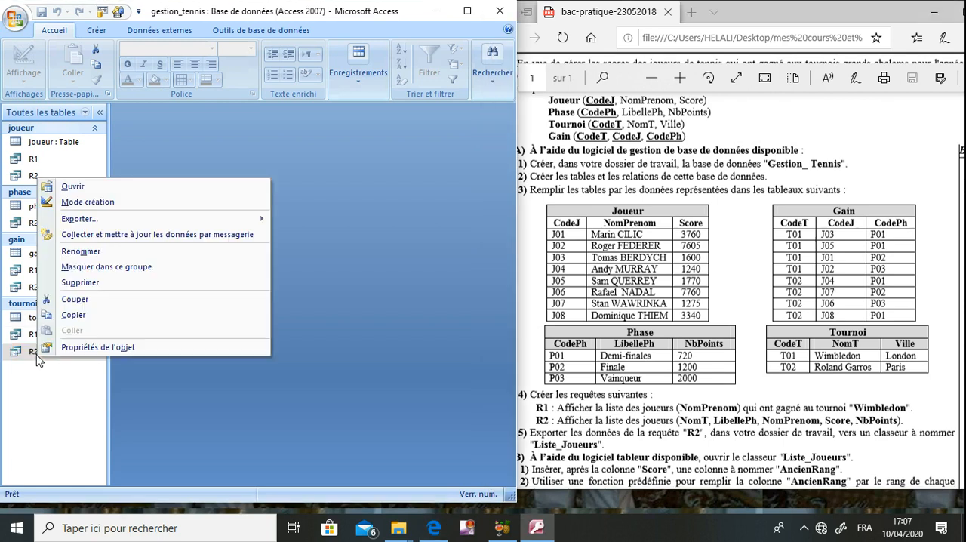
pyautogui.moveTo(102, 225)
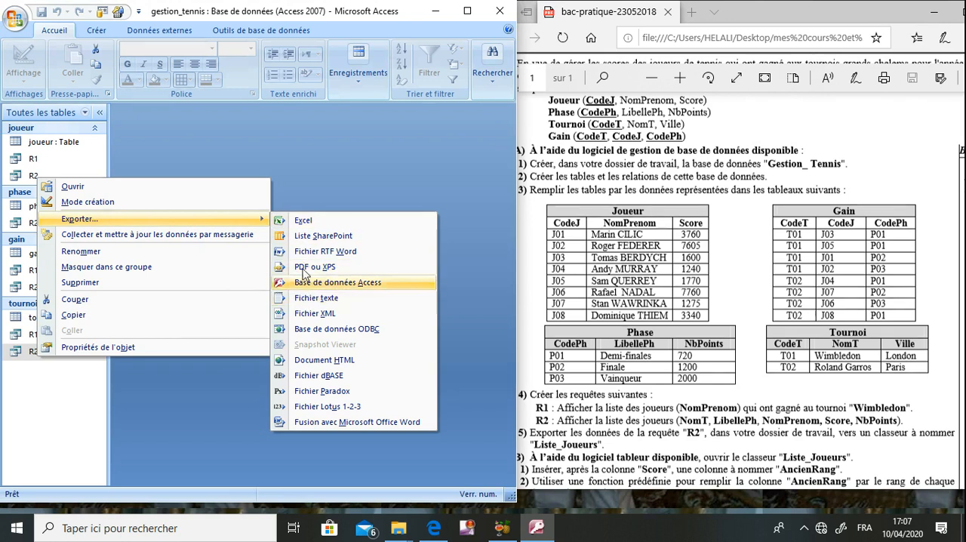
pyautogui.click(303, 222)
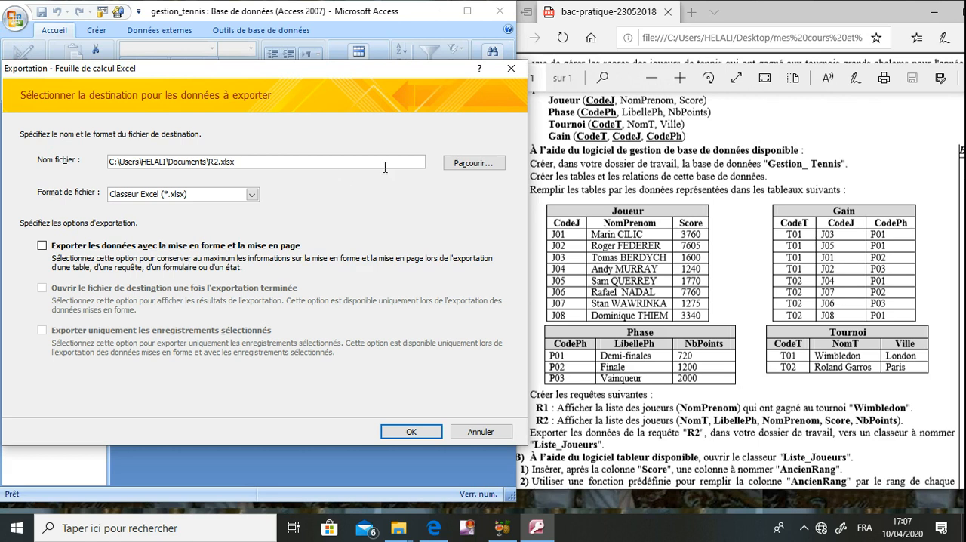
# - Browse for the export destination and open the candidate-number folder inside bac2020 on drive C:
pyautogui.click(458, 165)
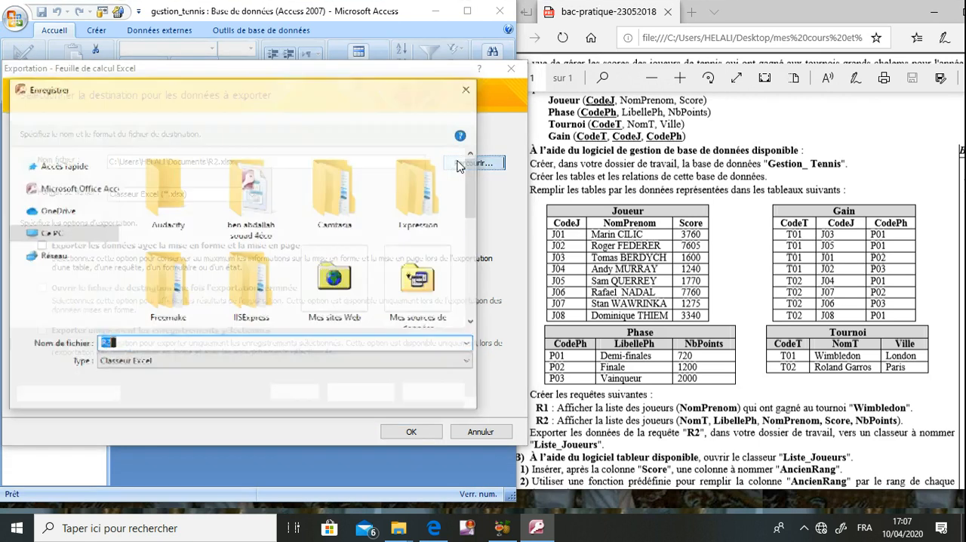
pyautogui.scroll(-4, 97, 279)
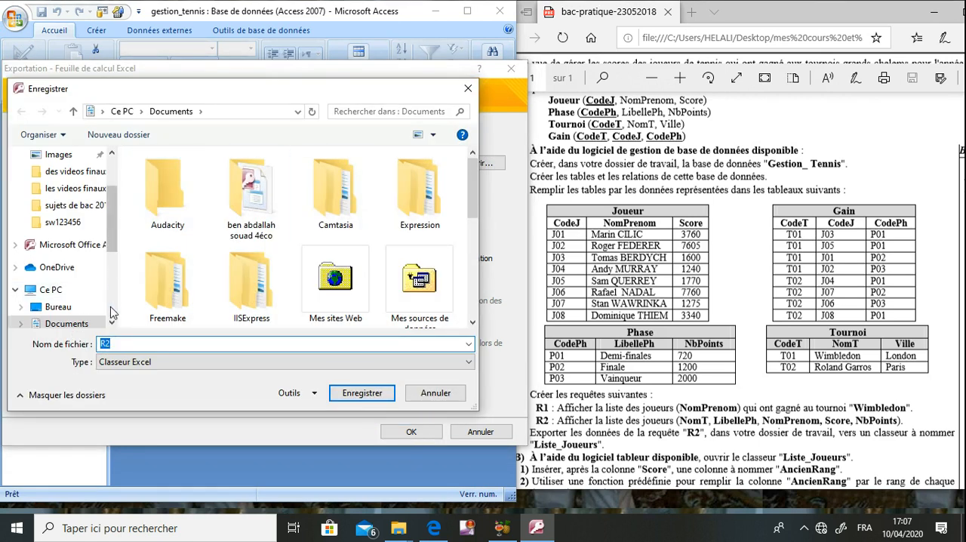
pyautogui.click(80, 256)
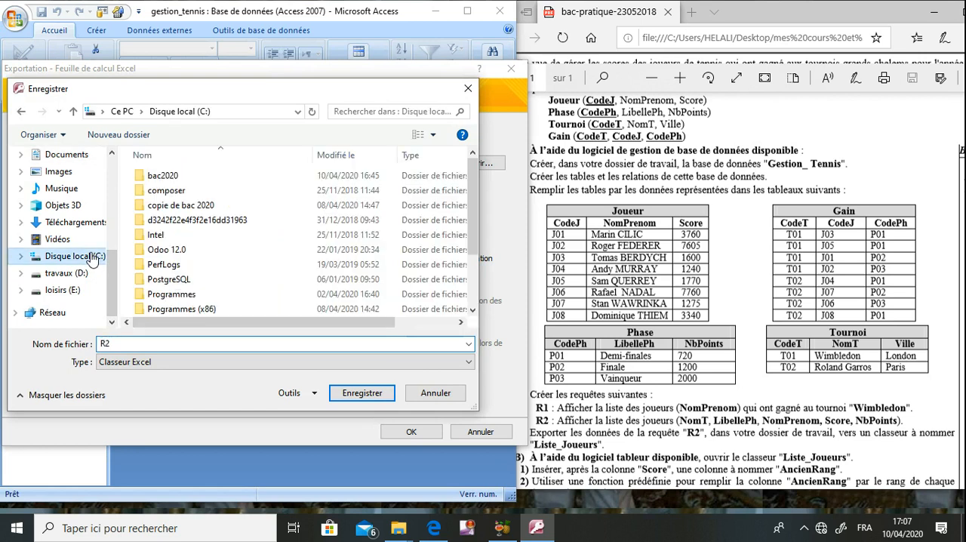
pyautogui.doubleClick(162, 175)
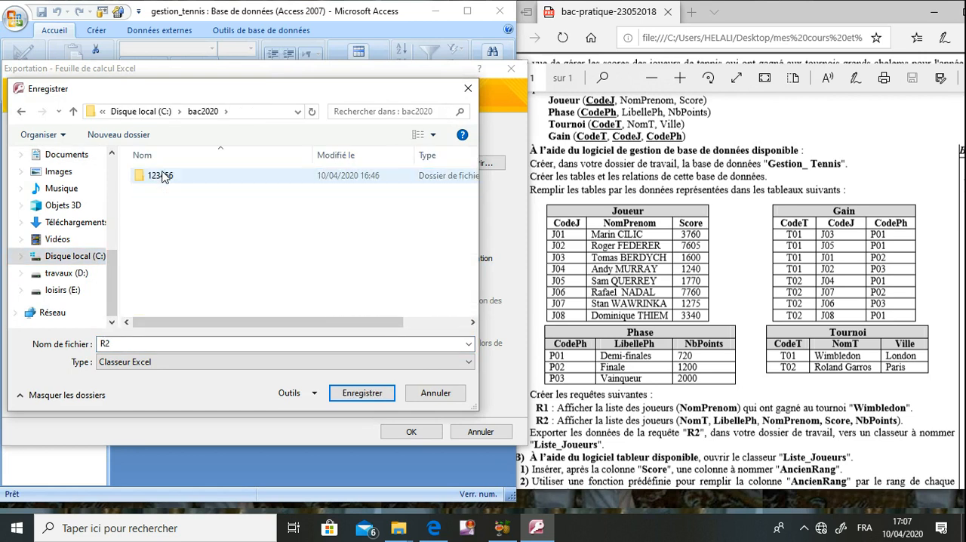
pyautogui.doubleClick(162, 175)
# - Name the exported Excel workbook liste_joueurs and confirm the destination file
pyautogui.click(182, 343)
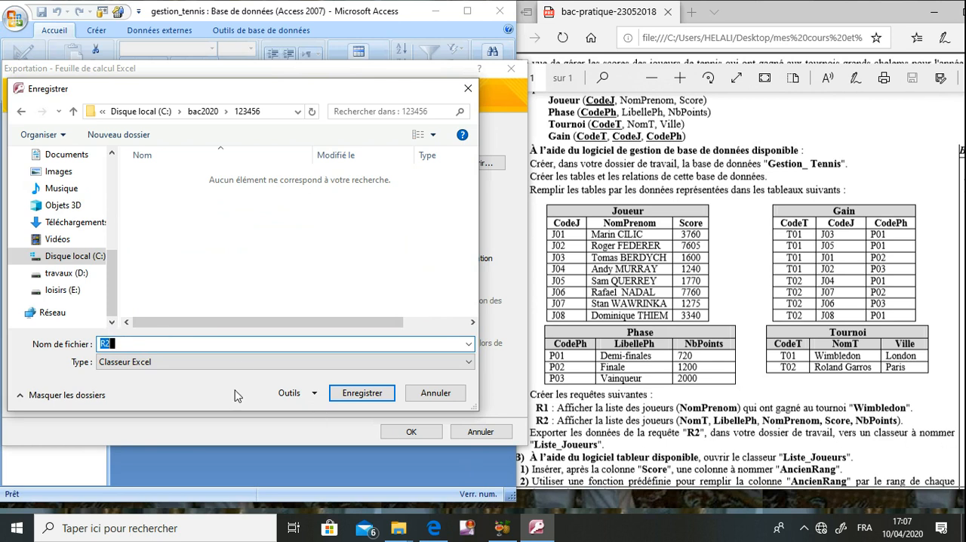
pyautogui.write('list')
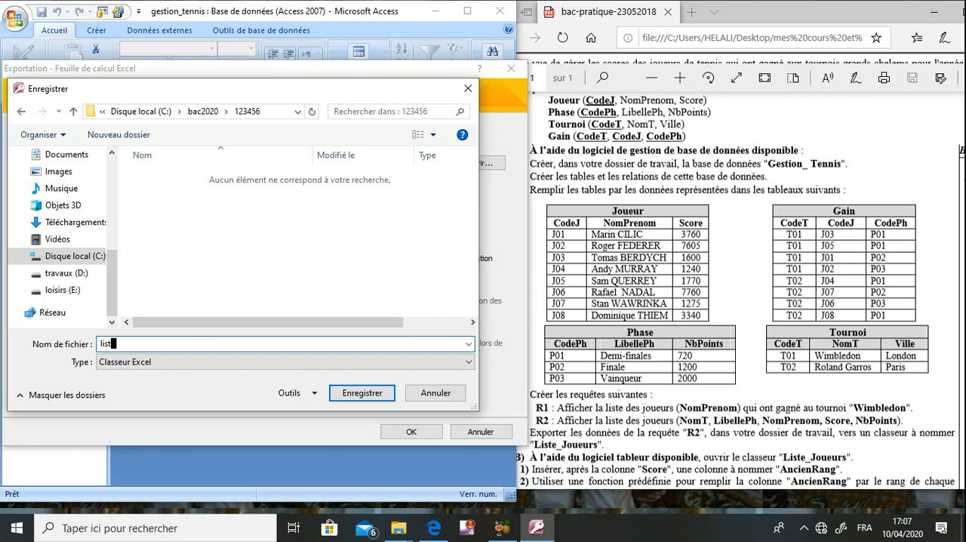
pyautogui.write('es_joueu')
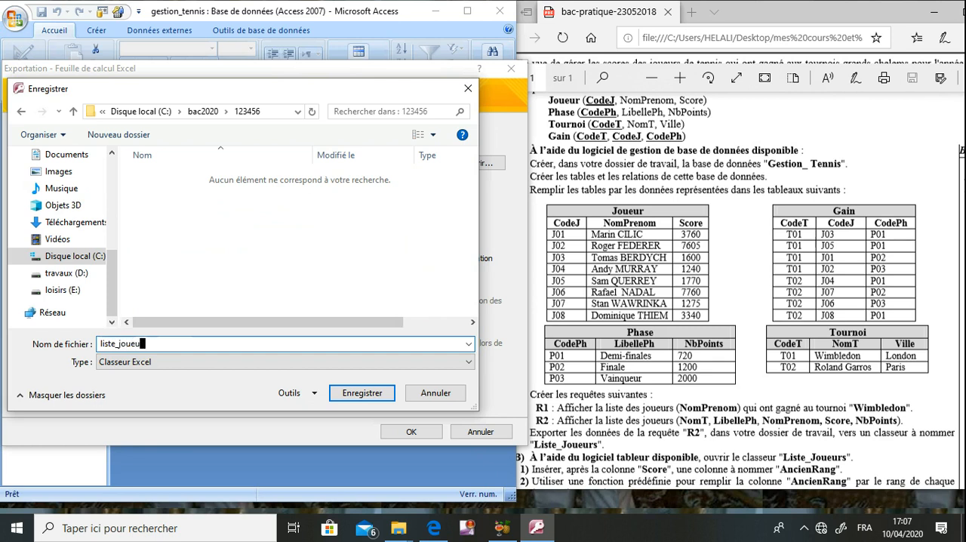
pyautogui.write('rs')
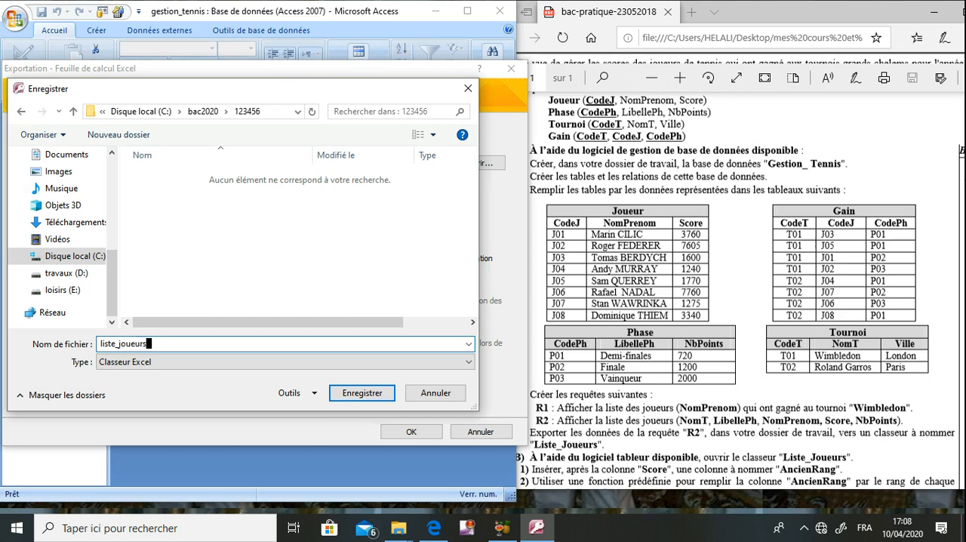
pyautogui.press('Return')
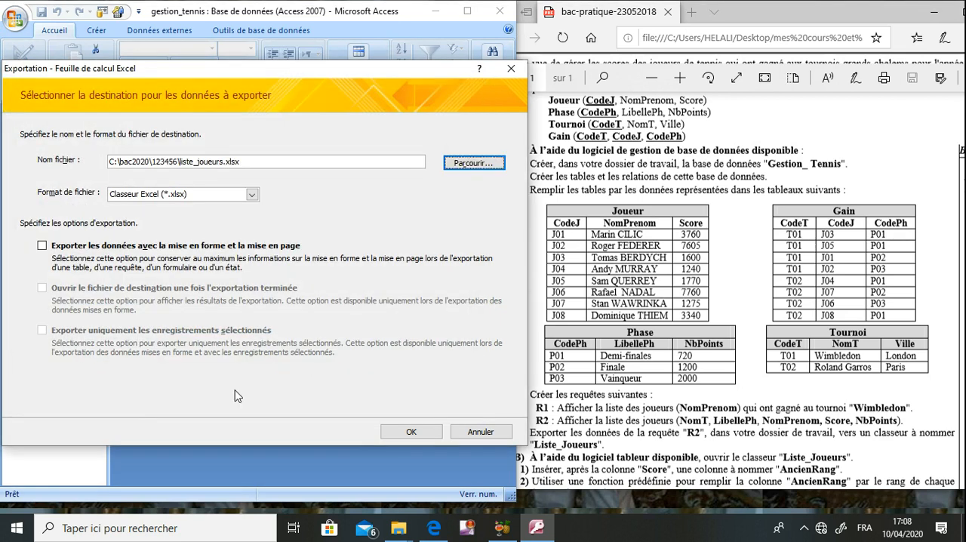
# - Finish exporting R2 without saving the export steps, and open the exported workbook liste_joueurs from the candidate-number folder
pyautogui.click(427, 432)
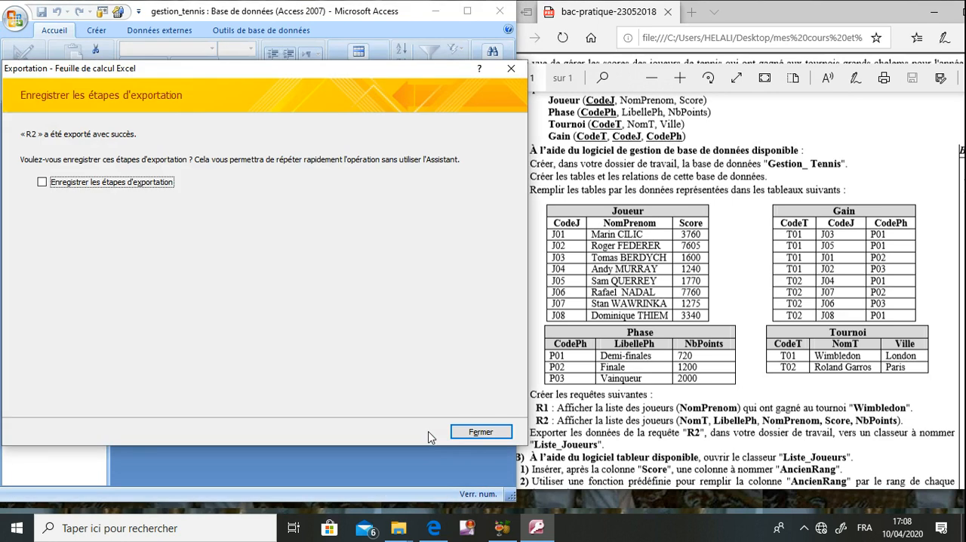
pyautogui.click(468, 433)
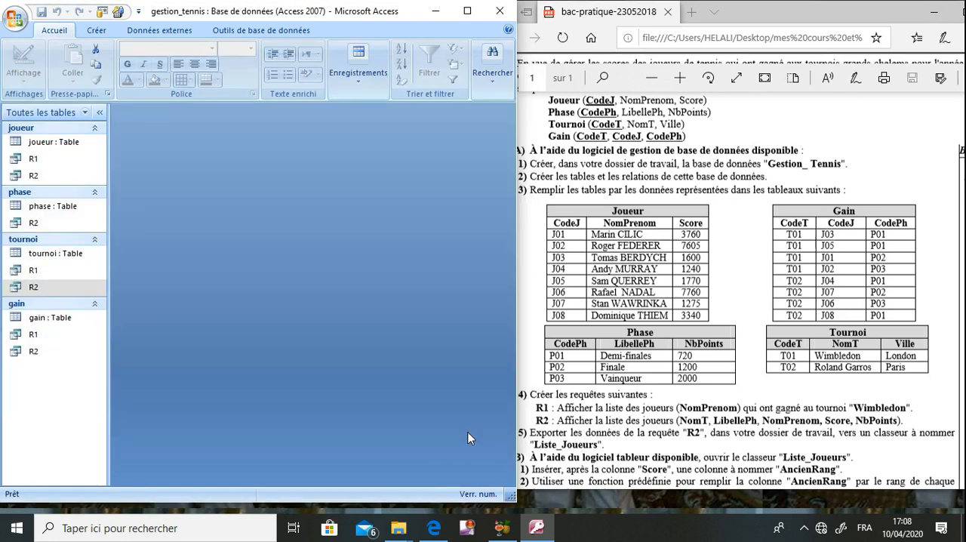
pyautogui.moveTo(400, 528)
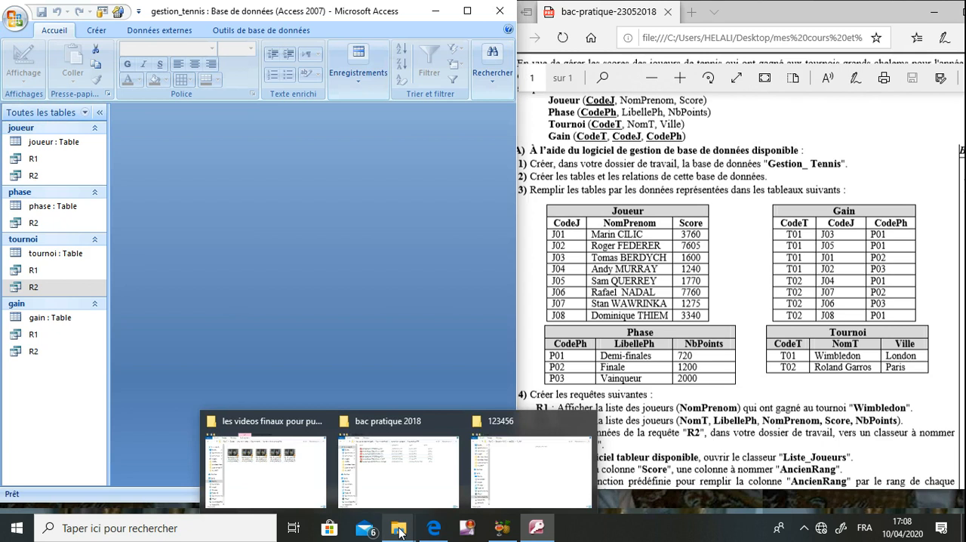
pyautogui.click(475, 489)
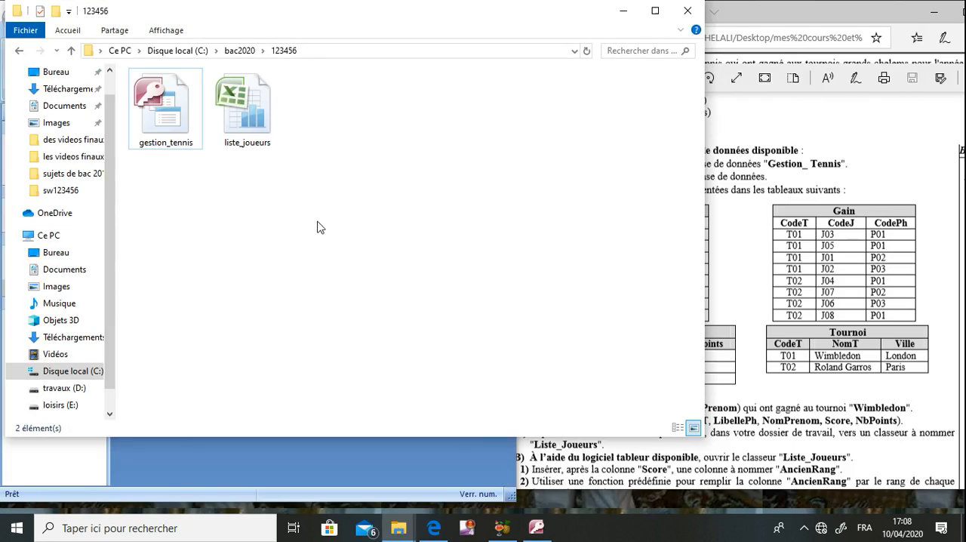
pyautogui.doubleClick(254, 125)
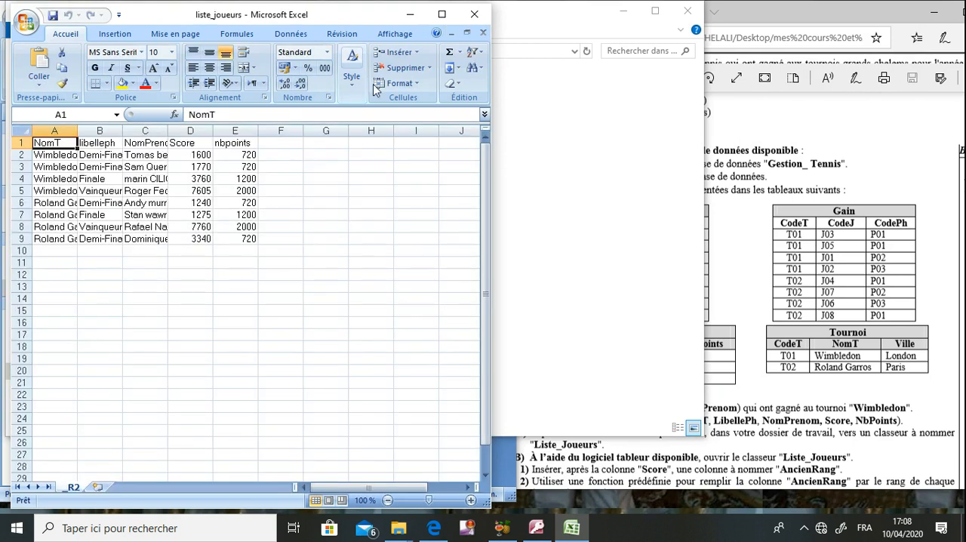
# - Widen columns A to E of the exported table to fit their contents and save the workbook
pyautogui.click(442, 14)
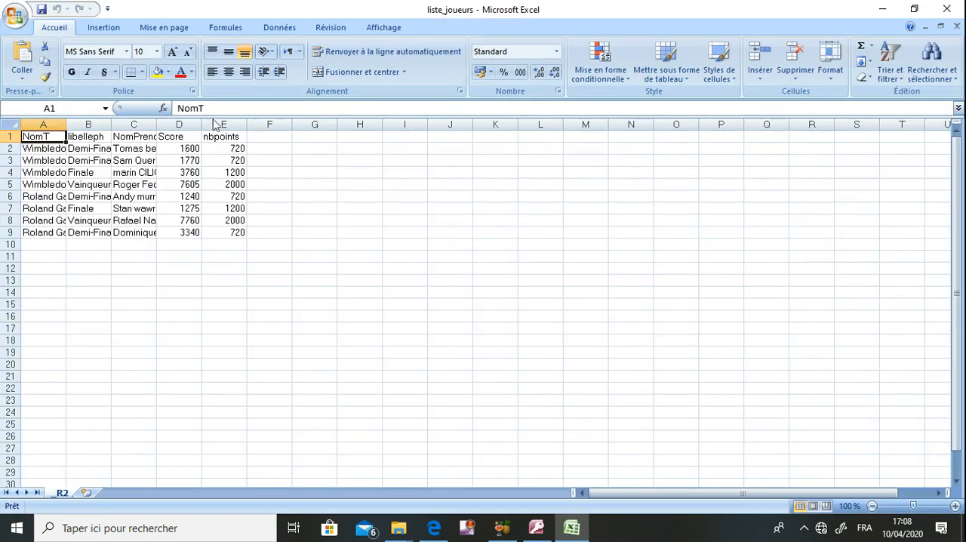
pyautogui.moveTo(67, 124); pyautogui.dragTo(364, 127)
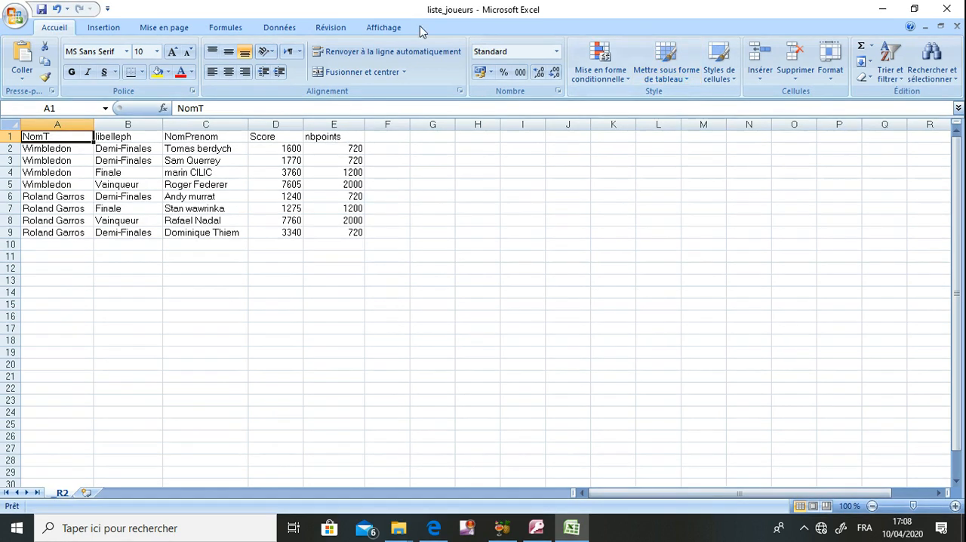
pyautogui.click(42, 9)
# - Minimize the folder and Access windows and place the liste_joueurs workbook beside the exam document, with part B of the tasks visible
pyautogui.click(882, 9)
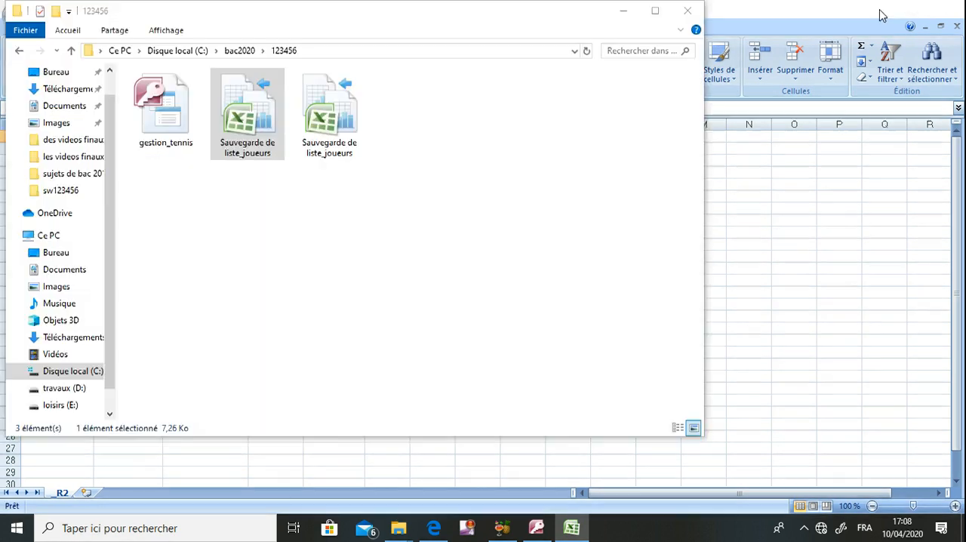
pyautogui.click(623, 14)
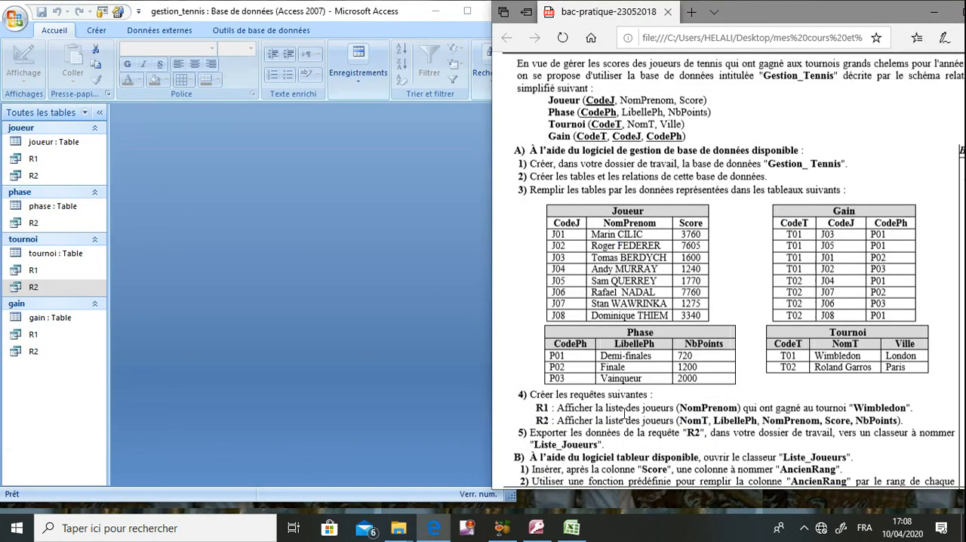
pyautogui.scroll(-3, 624, 411)
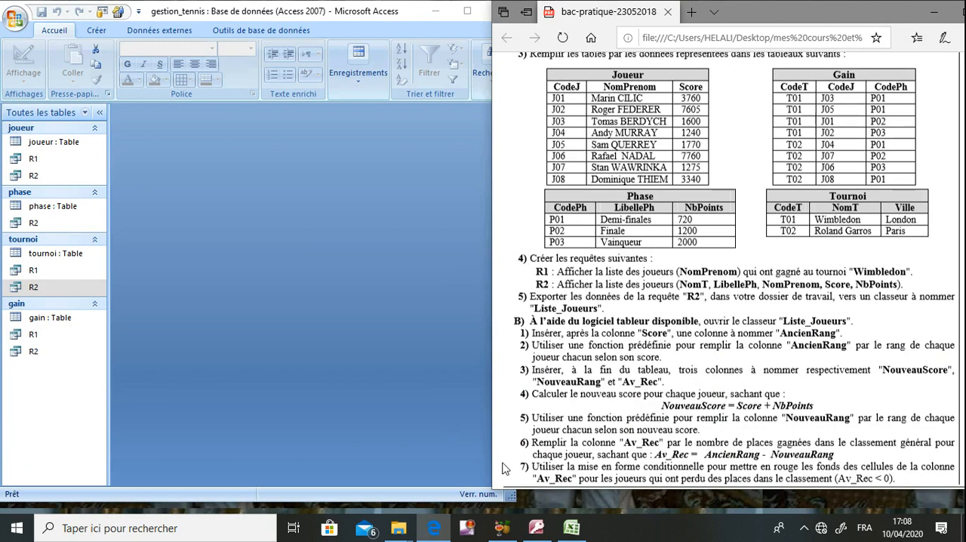
pyautogui.click(571, 528)
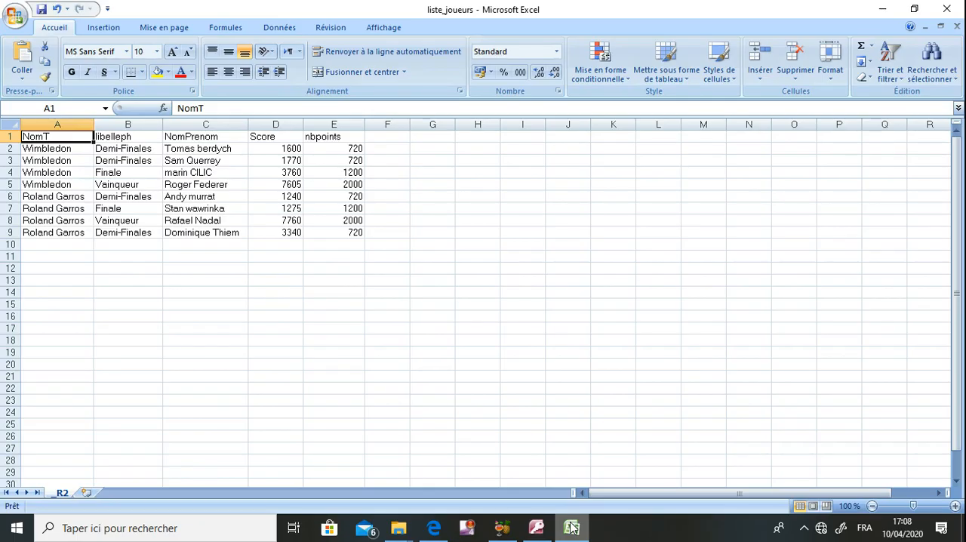
pyautogui.click(571, 527)
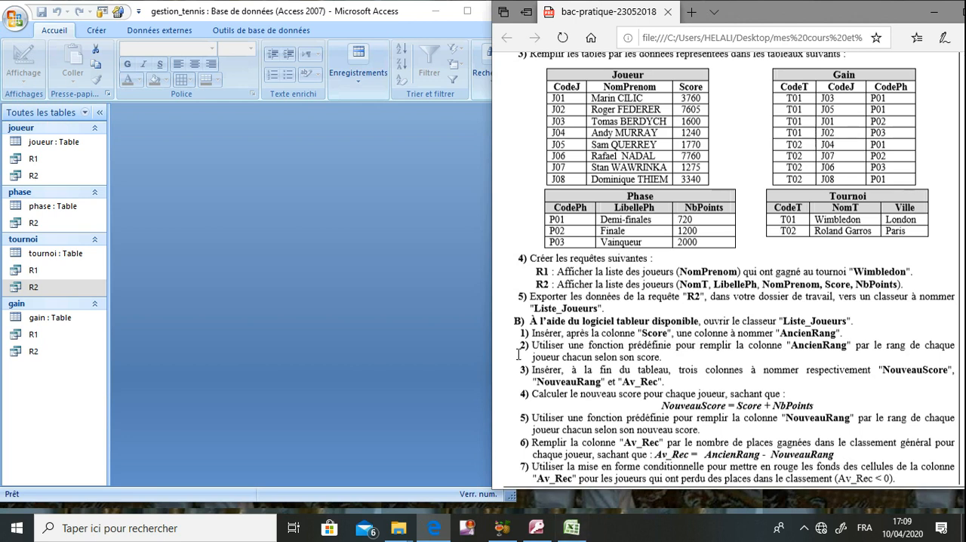
pyautogui.click(434, 10)
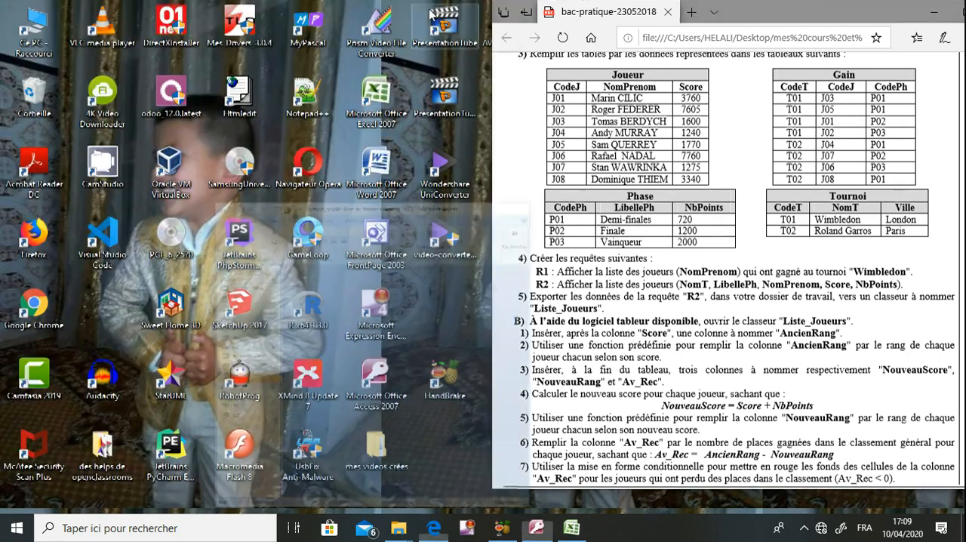
pyautogui.click(571, 528)
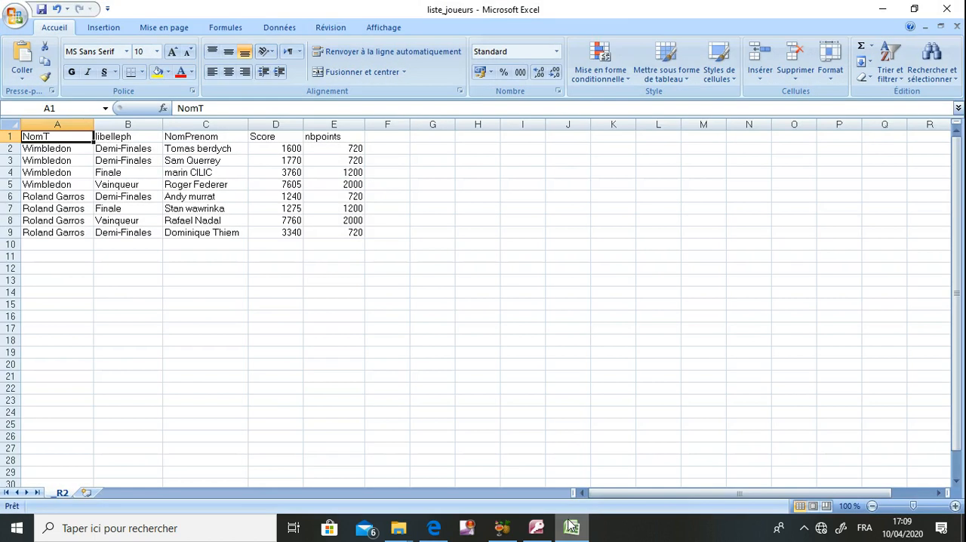
pyautogui.doubleClick(619, 8)
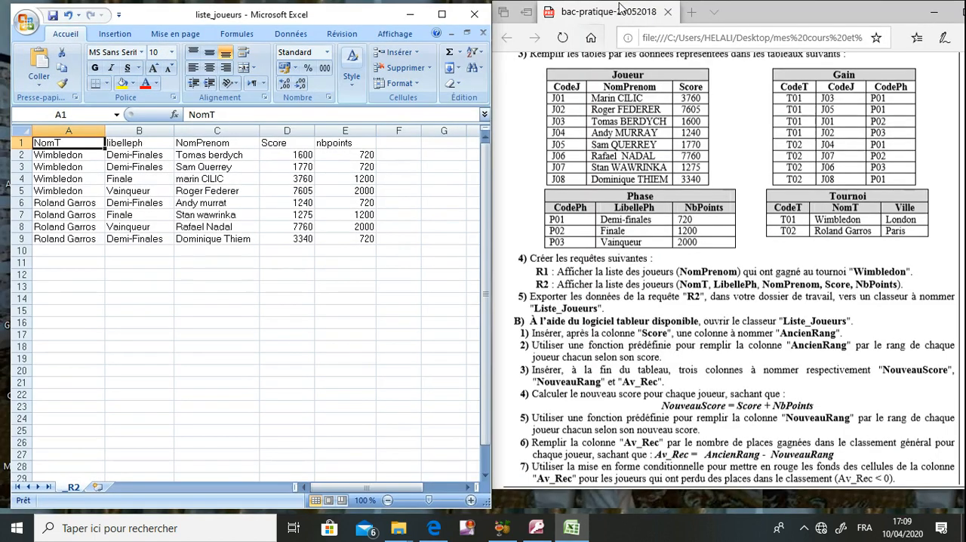
# - Insert a new column between Score and nbpoints and title it AncienRang in cell E1
pyautogui.click(398, 142)
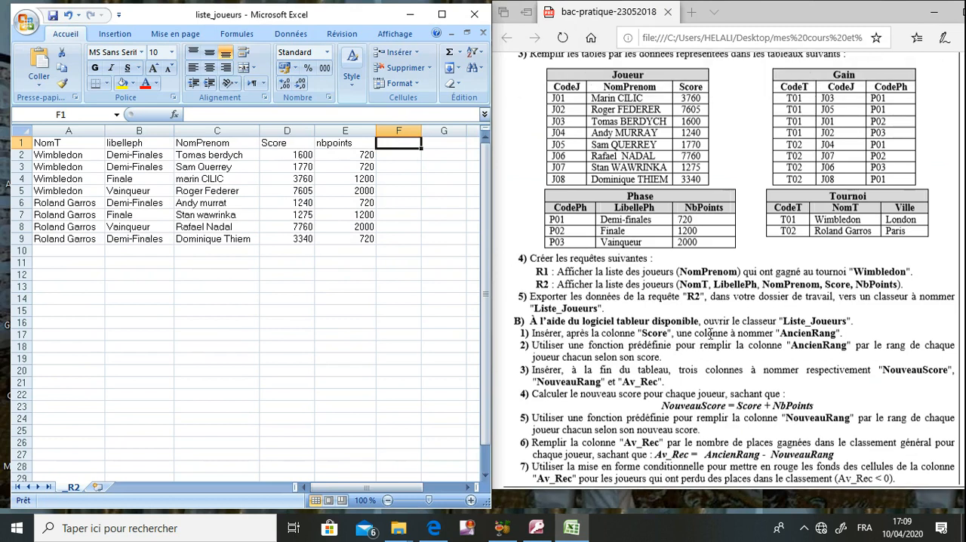
pyautogui.click(325, 130)
pyautogui.rightClick(325, 131)
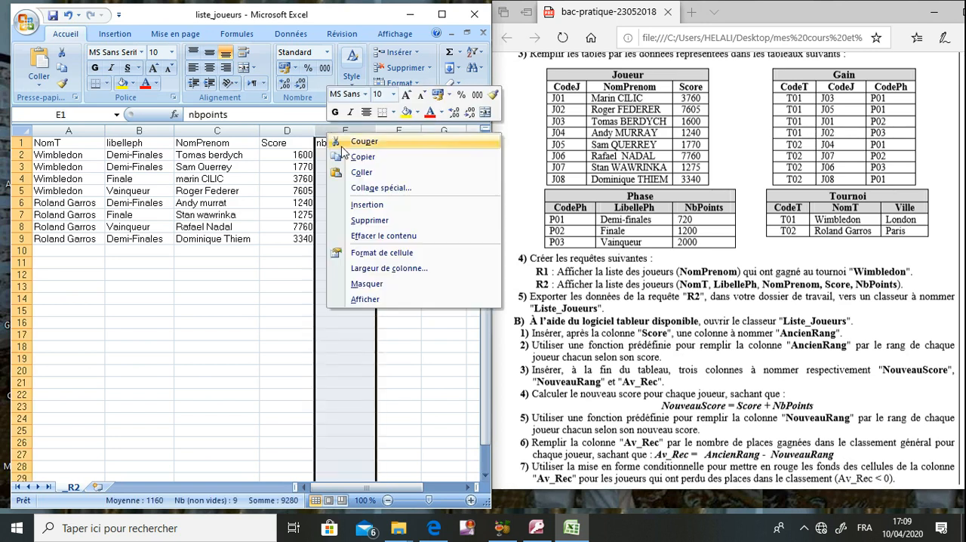
pyautogui.click(359, 205)
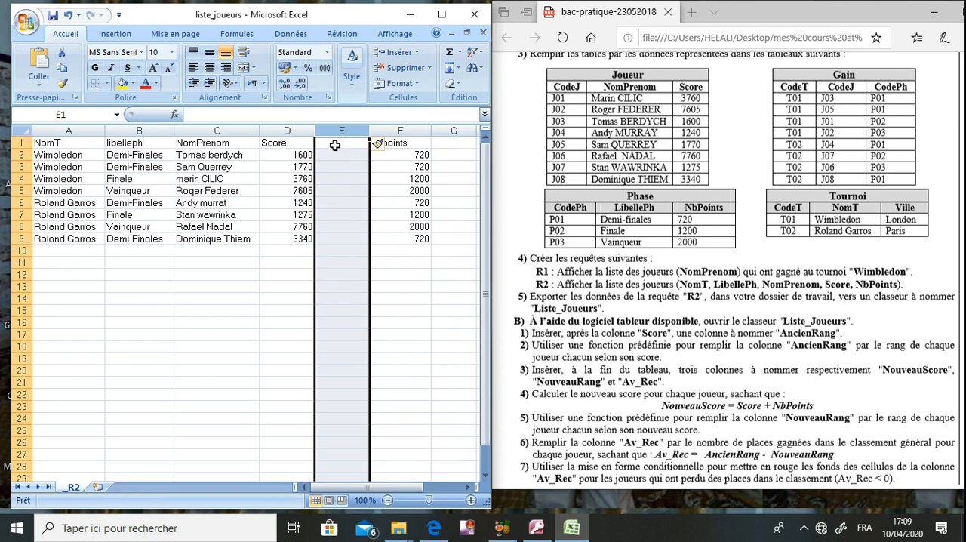
pyautogui.click(334, 142)
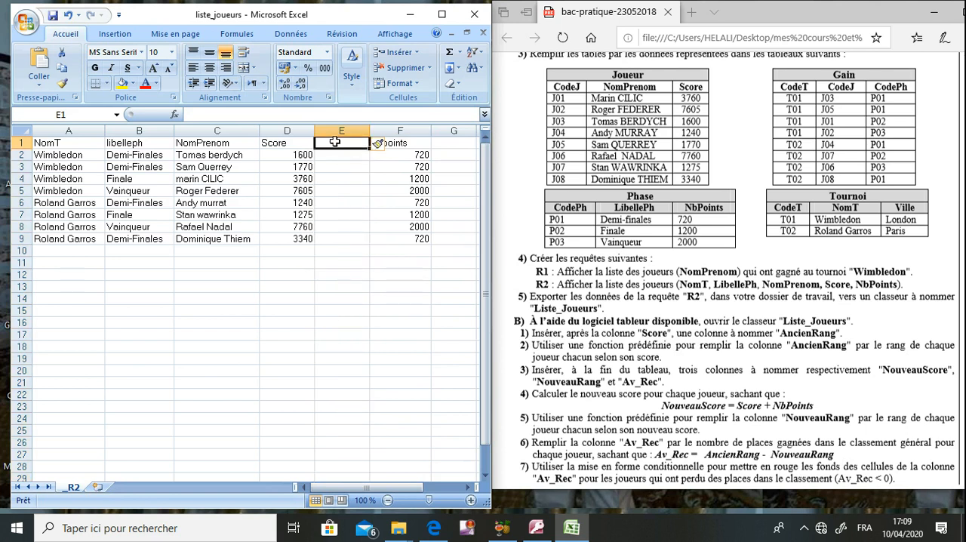
pyautogui.write('AncienRang')
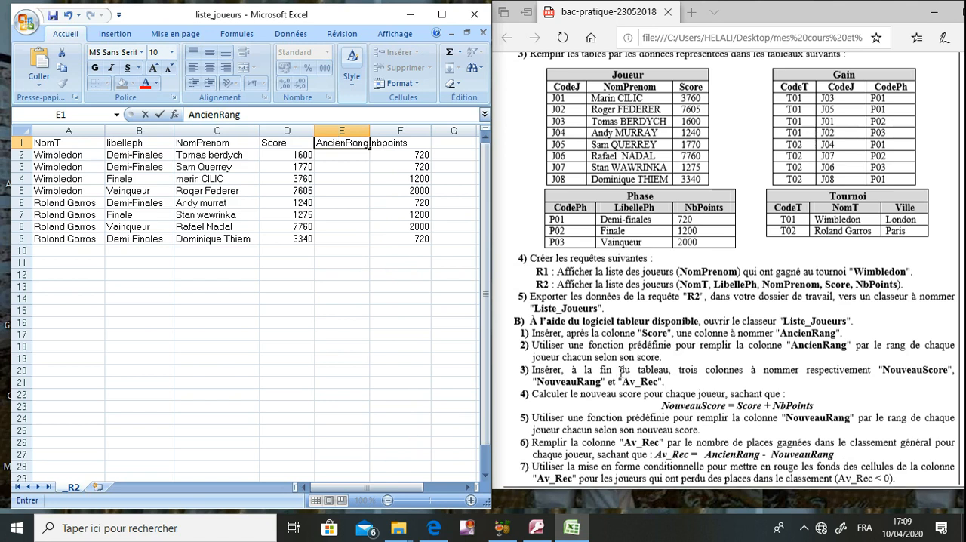
pyautogui.click(618, 359)
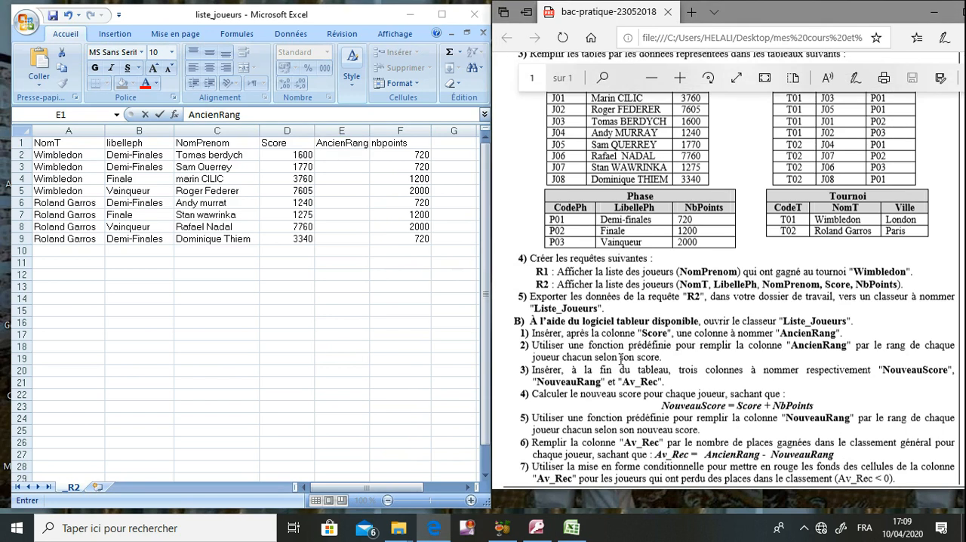
pyautogui.click(342, 154)
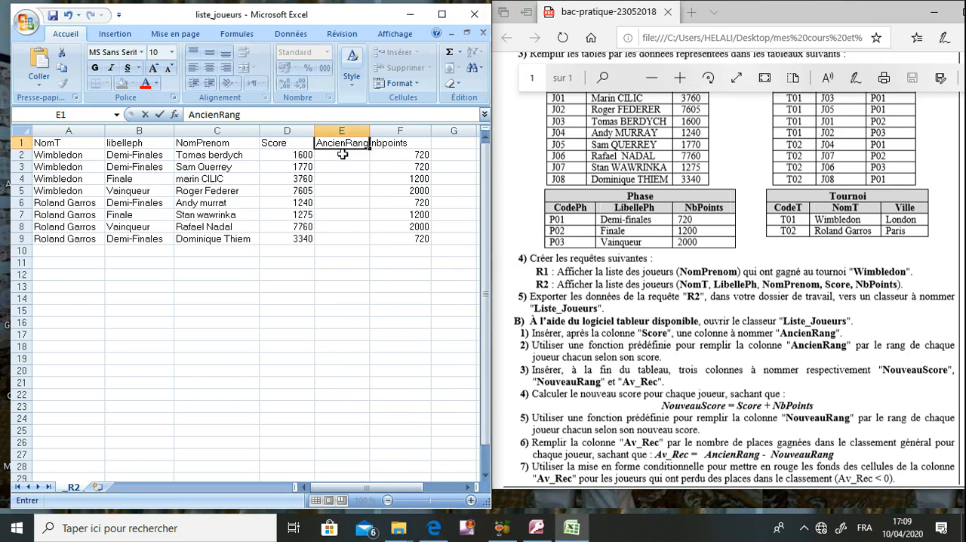
pyautogui.click(342, 154)
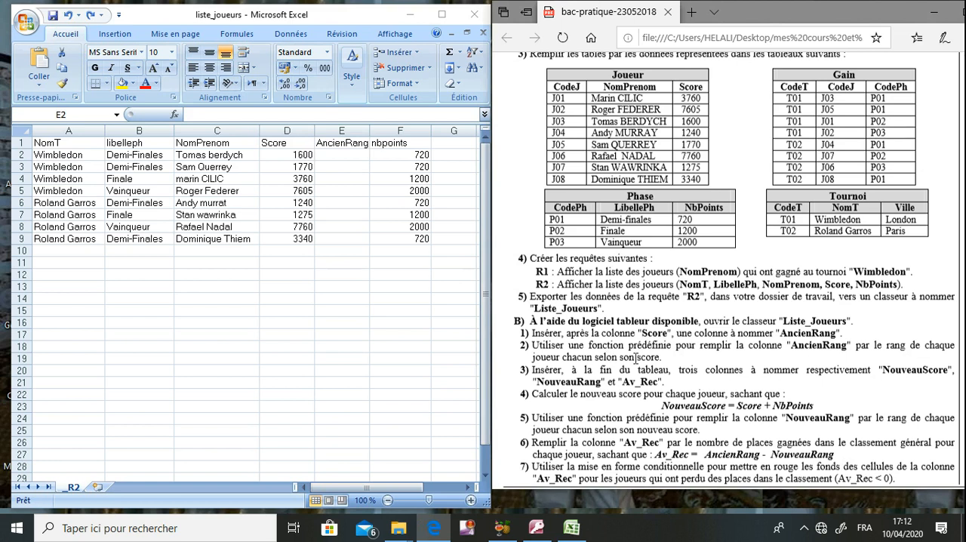
# - Start a formula in cell E2 under AncienRang and insert the RANG function from the full function list
pyautogui.click(348, 154)
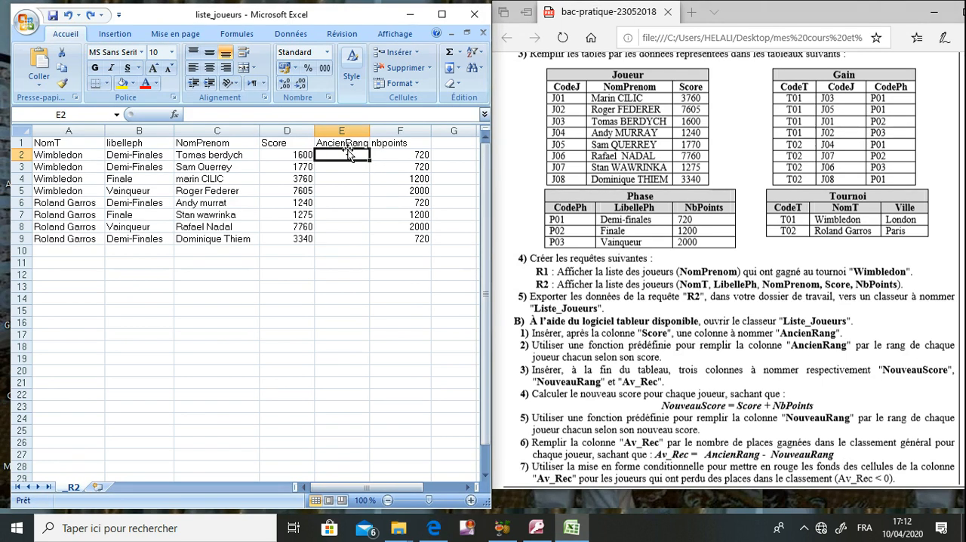
pyautogui.write('=')
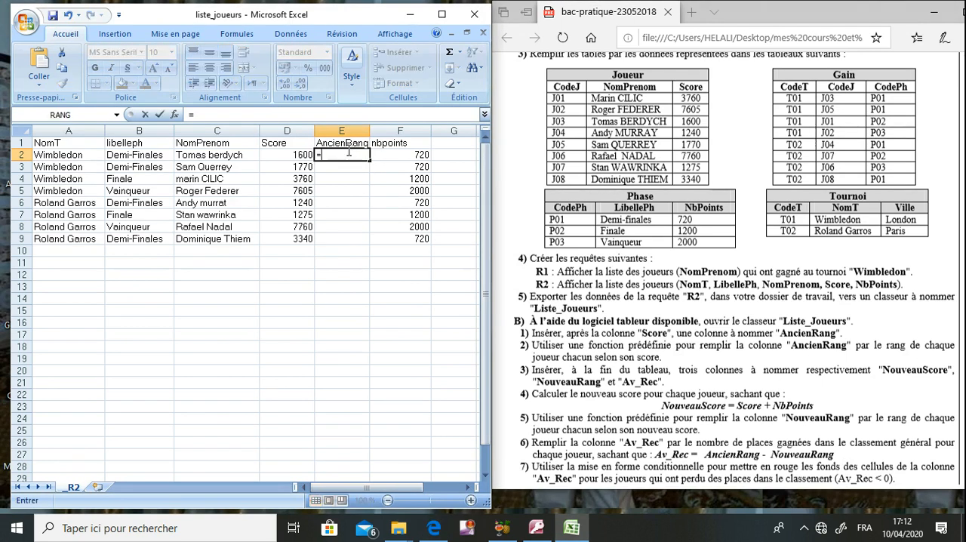
pyautogui.click(115, 115)
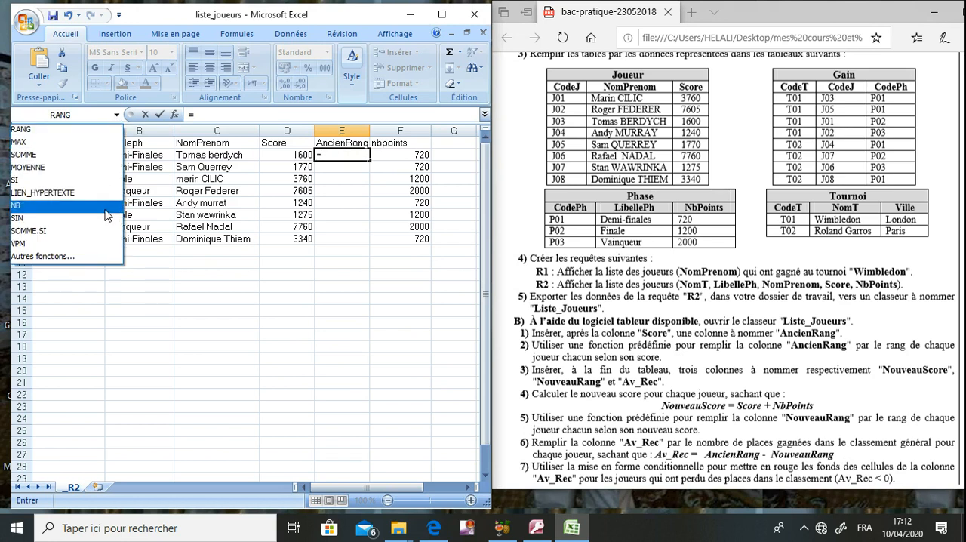
pyautogui.click(89, 256)
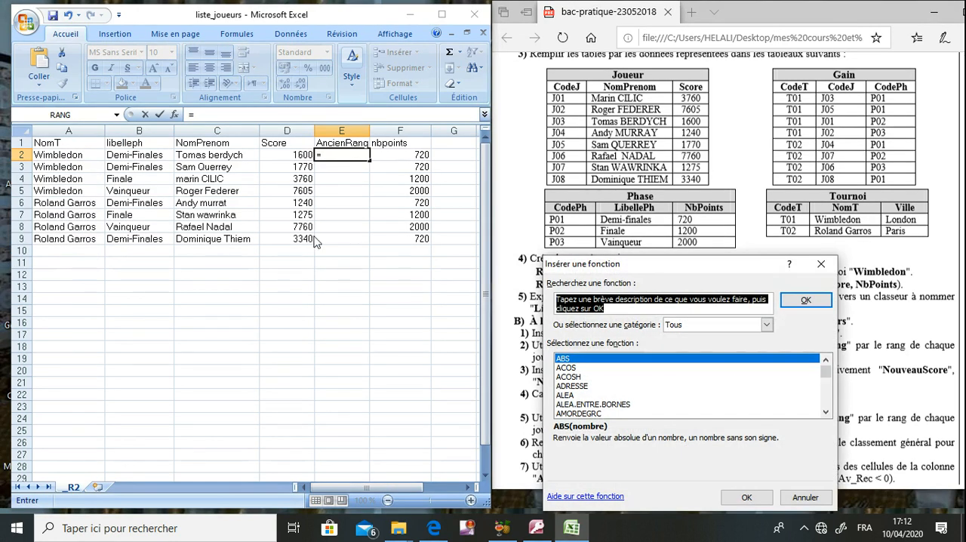
pyautogui.click(633, 386)
pyautogui.press('r')
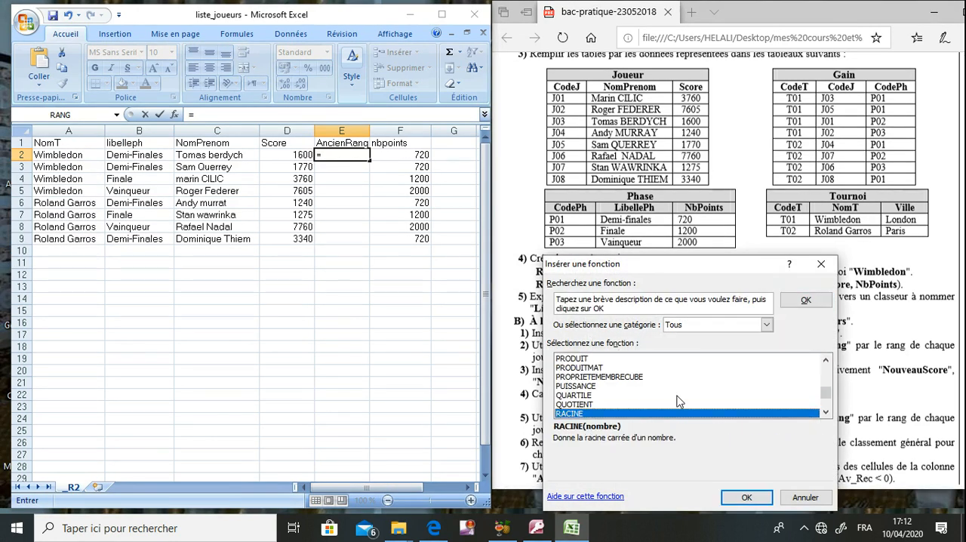
pyautogui.click(825, 411)
pyautogui.click(825, 412)
pyautogui.click(825, 411)
pyautogui.click(826, 412)
pyautogui.click(826, 411)
pyautogui.click(718, 395)
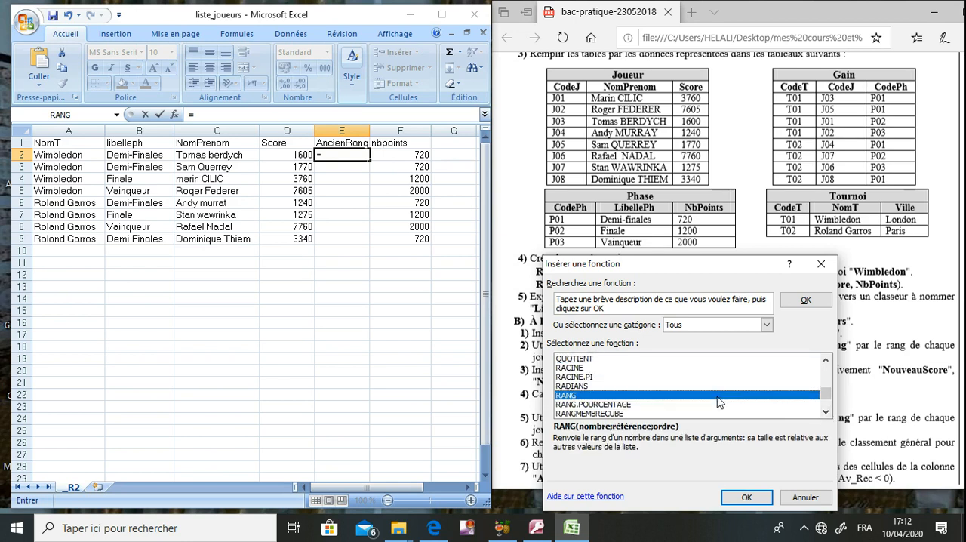
pyautogui.click(745, 498)
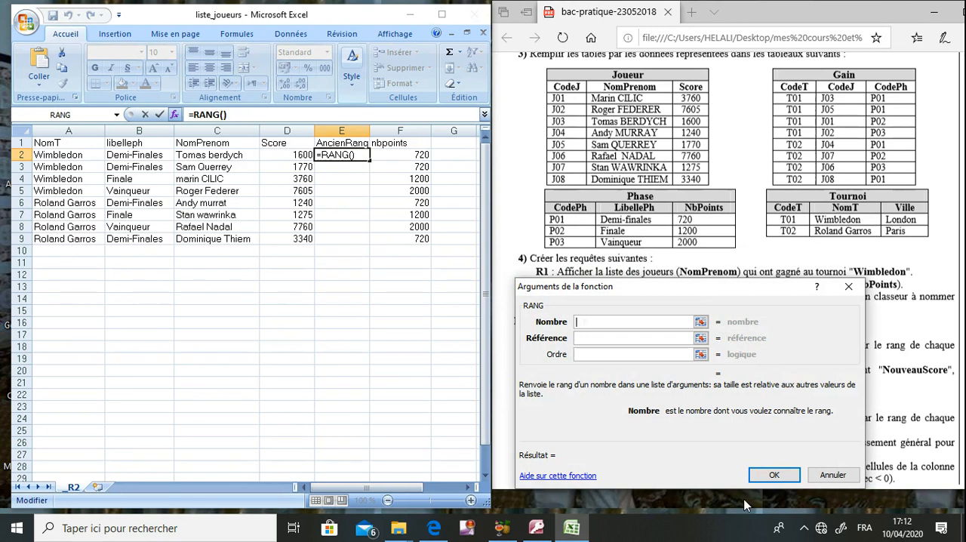
# - Set the RANG arguments to D2 as the number and D2:D9 as the reference
pyautogui.moveTo(686, 295); pyautogui.dragTo(639, 287)
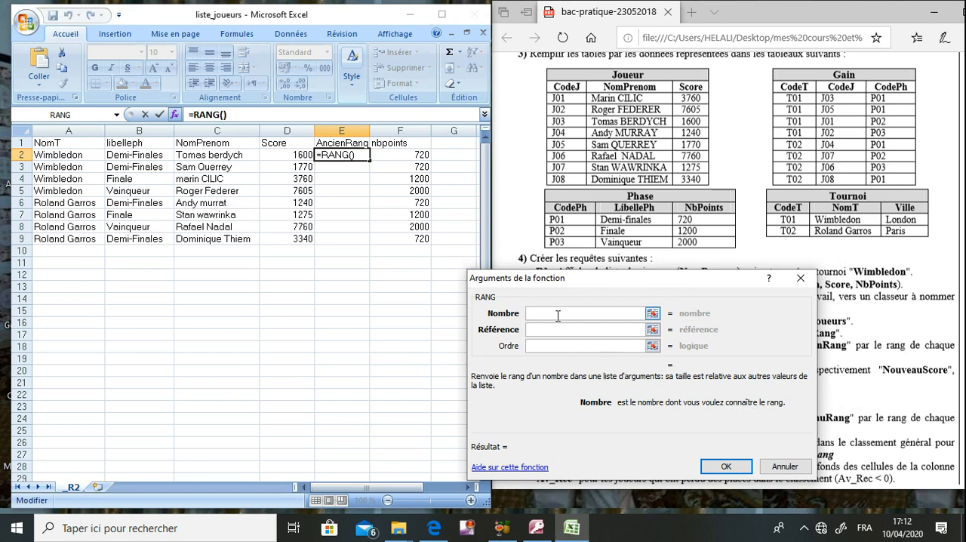
pyautogui.write('D2')
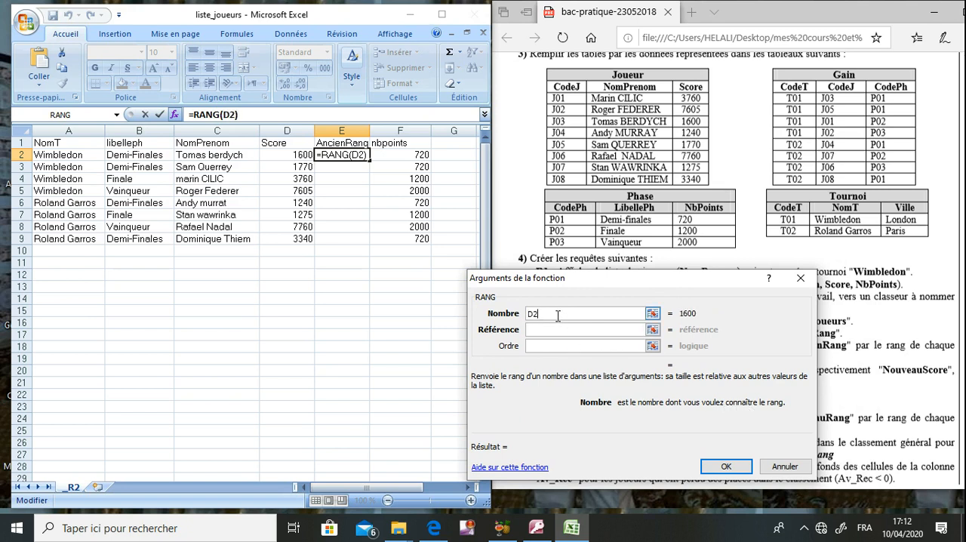
pyautogui.click(555, 329)
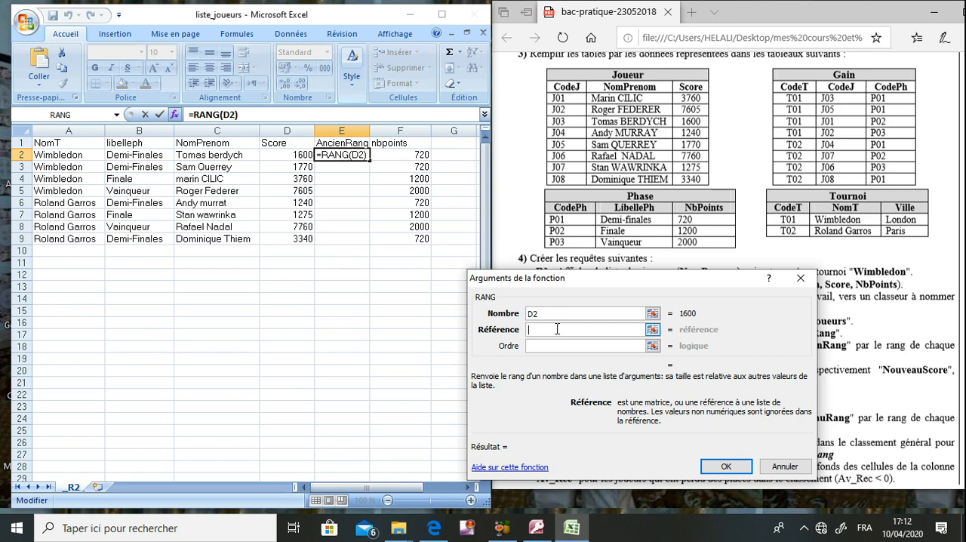
pyautogui.write('D2:D9')
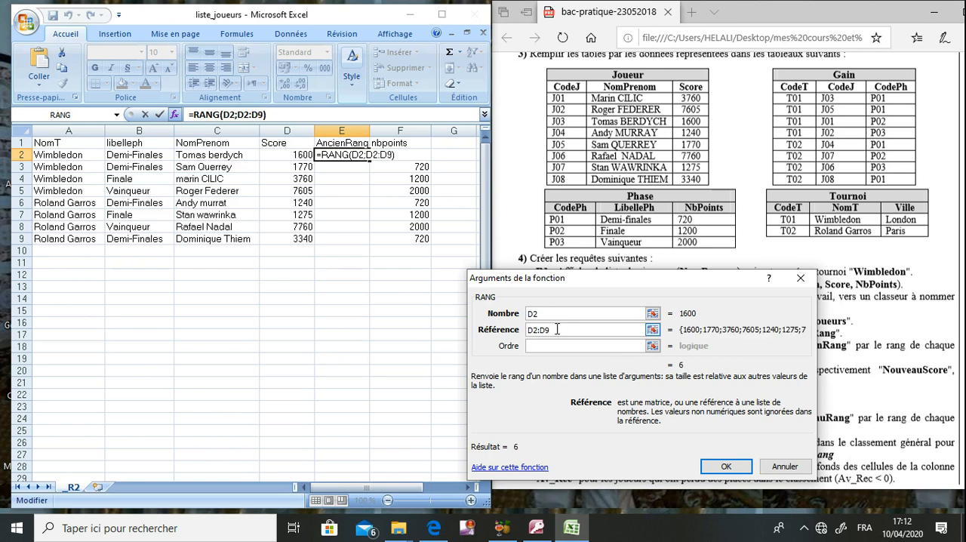
pyautogui.write('$')
pyautogui.write('$')
# - Make the RANG reference range absolute as $D$2:$D$9
pyautogui.press('Right')
pyautogui.press('Right')
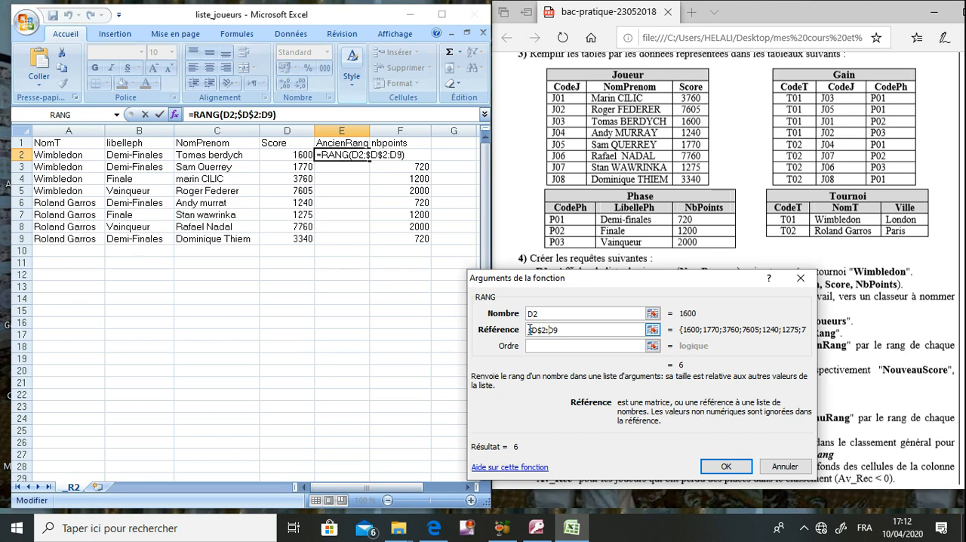
pyautogui.write('$')
pyautogui.press('Right')
pyautogui.write('$')
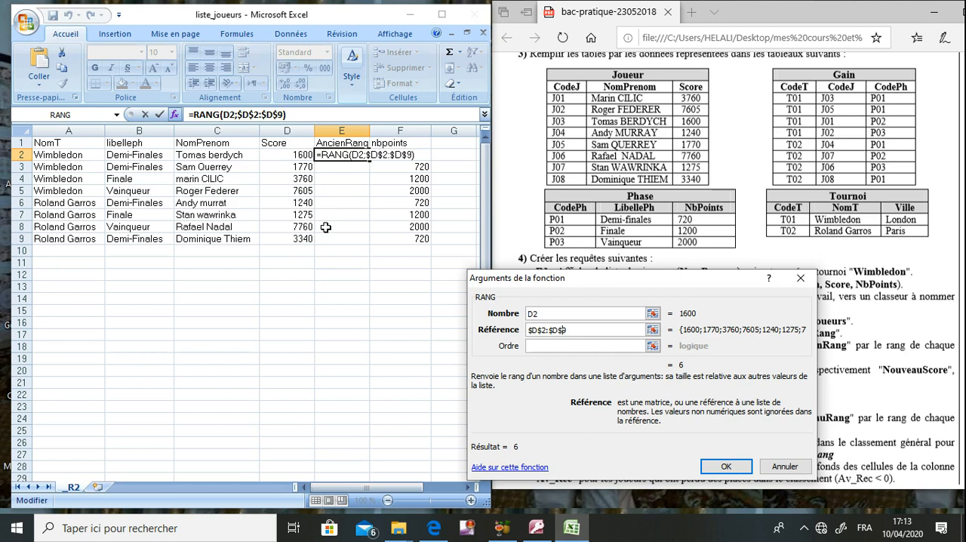
# - Set the RANG order argument to 0 and confirm the formula in cell E2
pyautogui.click(548, 349)
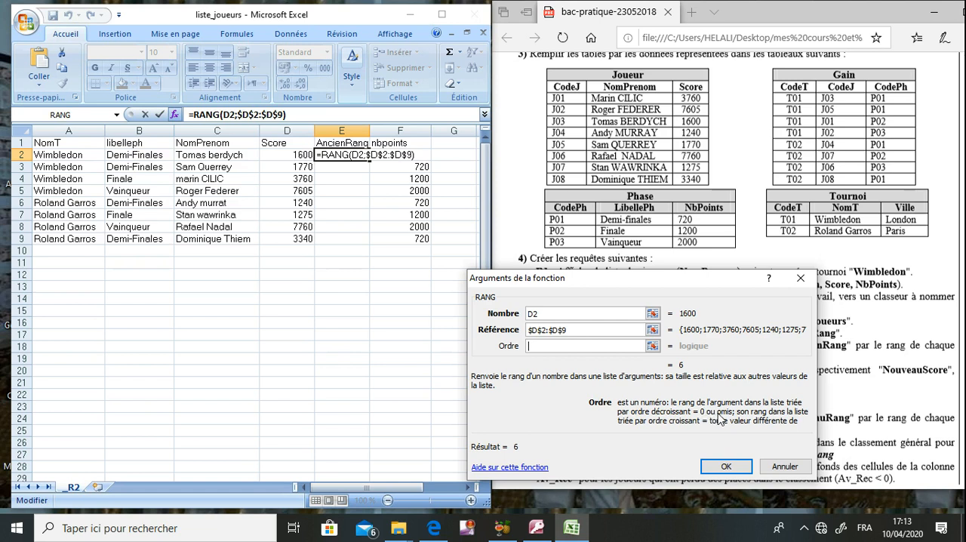
pyautogui.write('0')
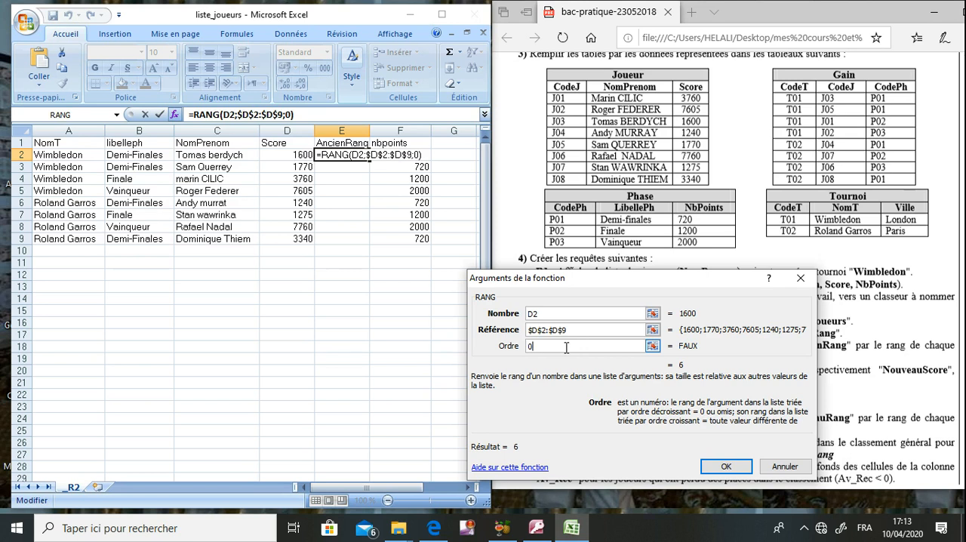
pyautogui.click(714, 467)
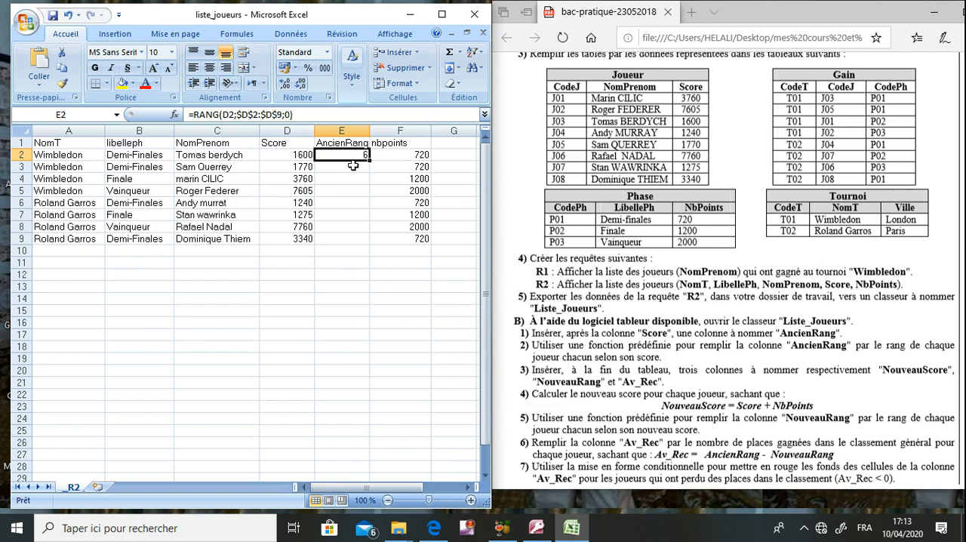
# - Fill the AncienRang formula down to E9, check the copied formulas and save the workbook
pyautogui.moveTo(369, 159); pyautogui.dragTo(363, 242)
pyautogui.click(360, 270)
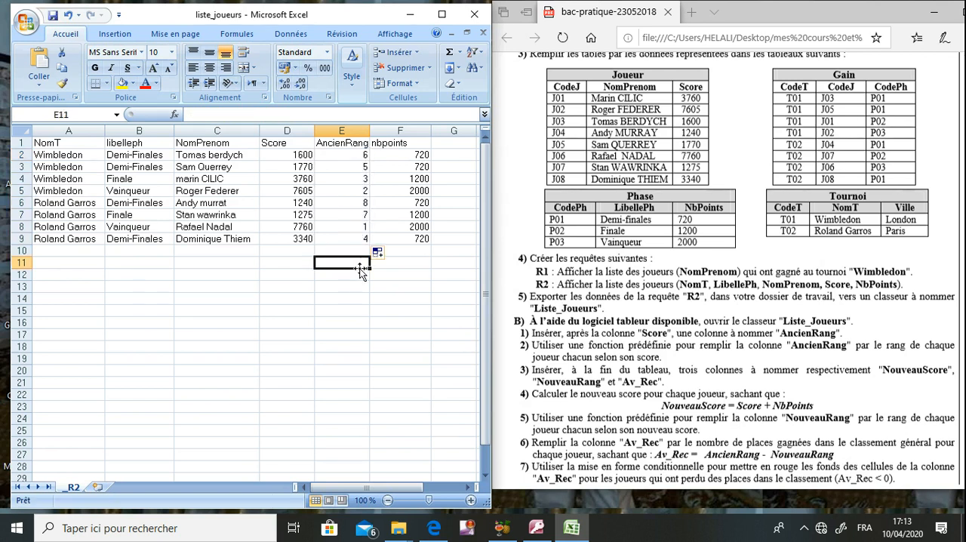
pyautogui.click(355, 227)
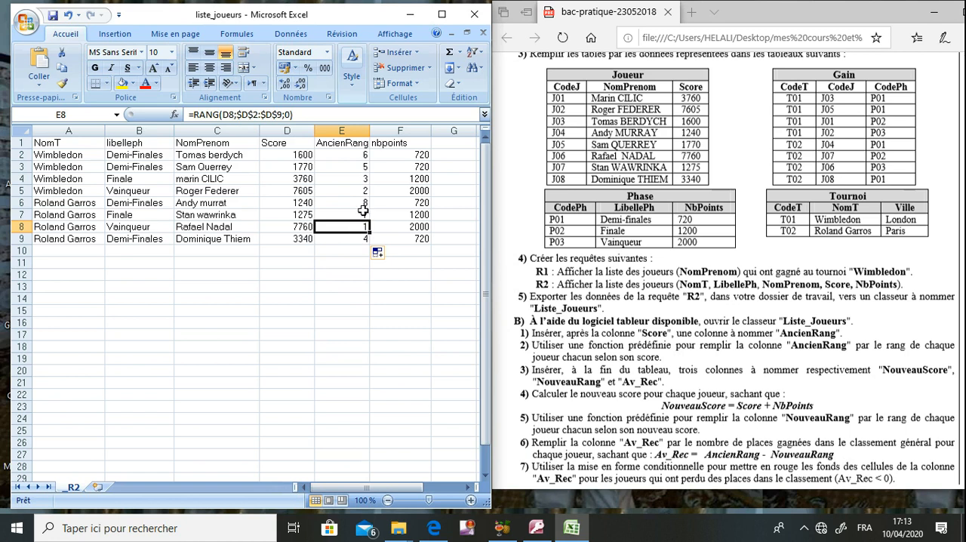
pyautogui.click(363, 192)
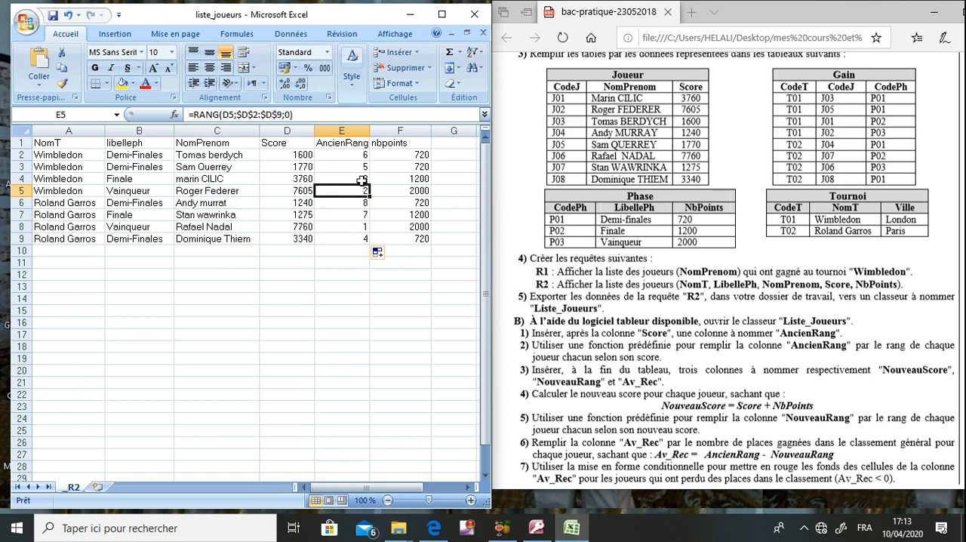
pyautogui.click(361, 205)
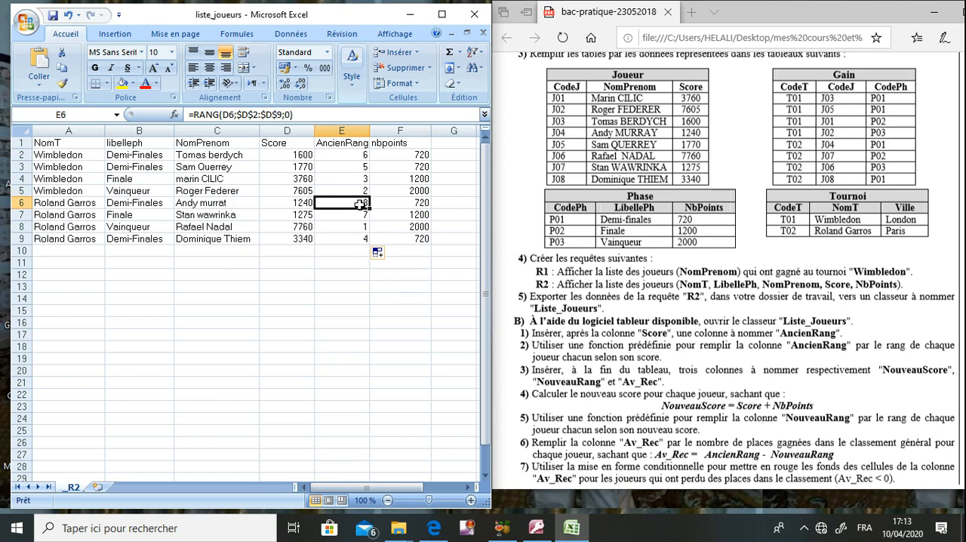
pyautogui.click(53, 16)
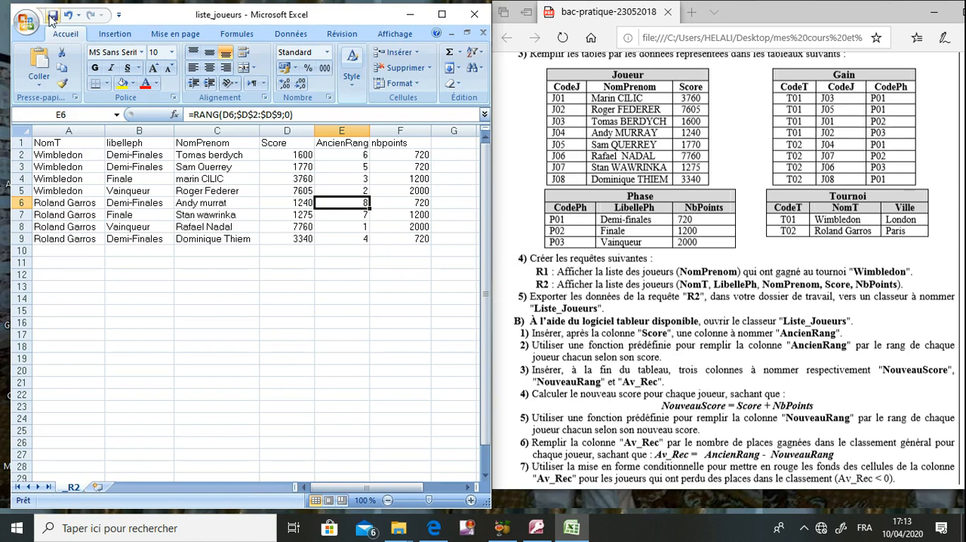
# - Add the column titles Nouveauscore in cell G1 and nouveaurang in cell H1, following task 3 of the exam
pyautogui.click(649, 258)
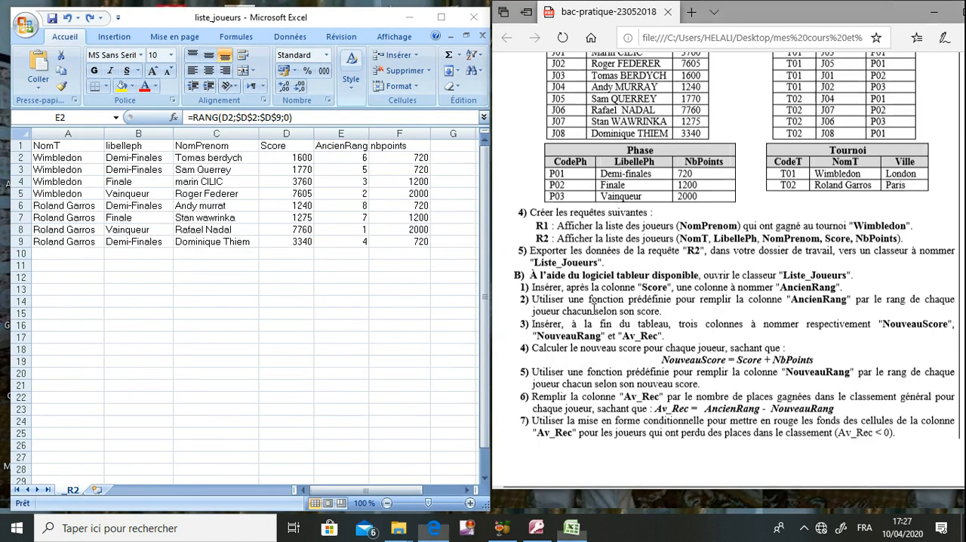
pyautogui.click(595, 310)
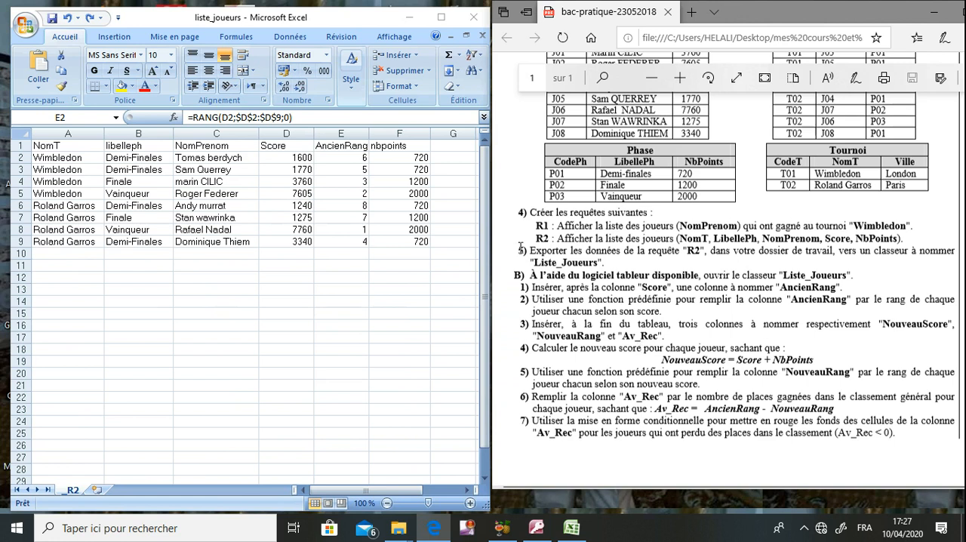
pyautogui.click(442, 148)
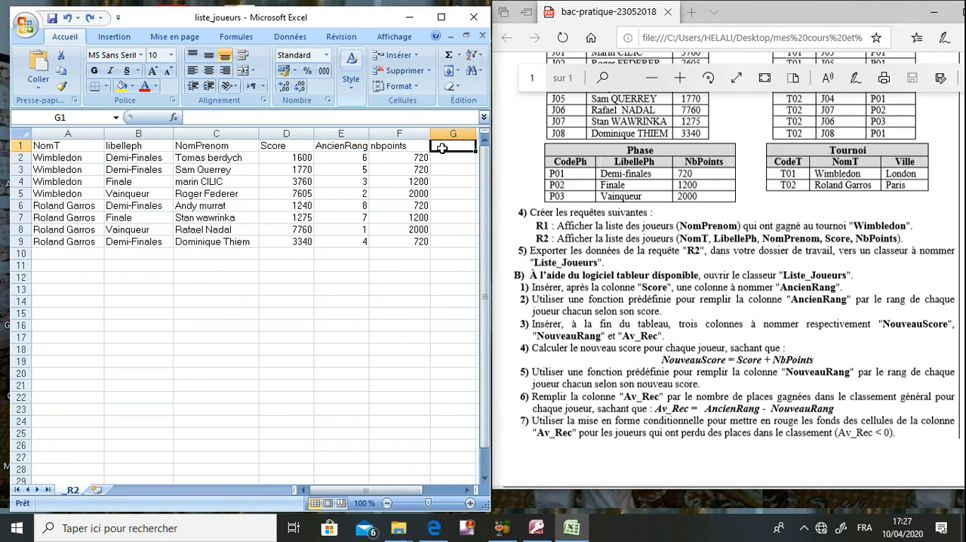
pyautogui.write('Nouveau')
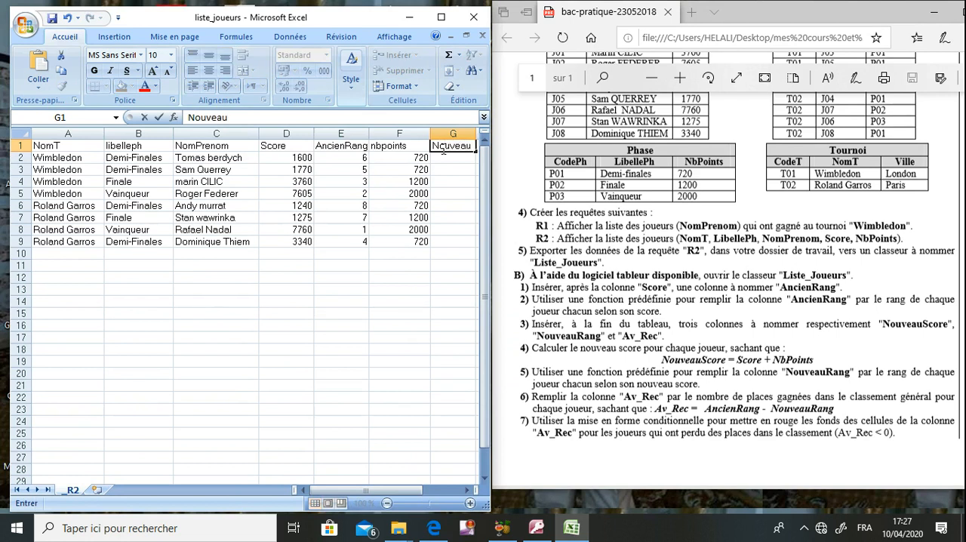
pyautogui.write('score')
pyautogui.press('Tab')
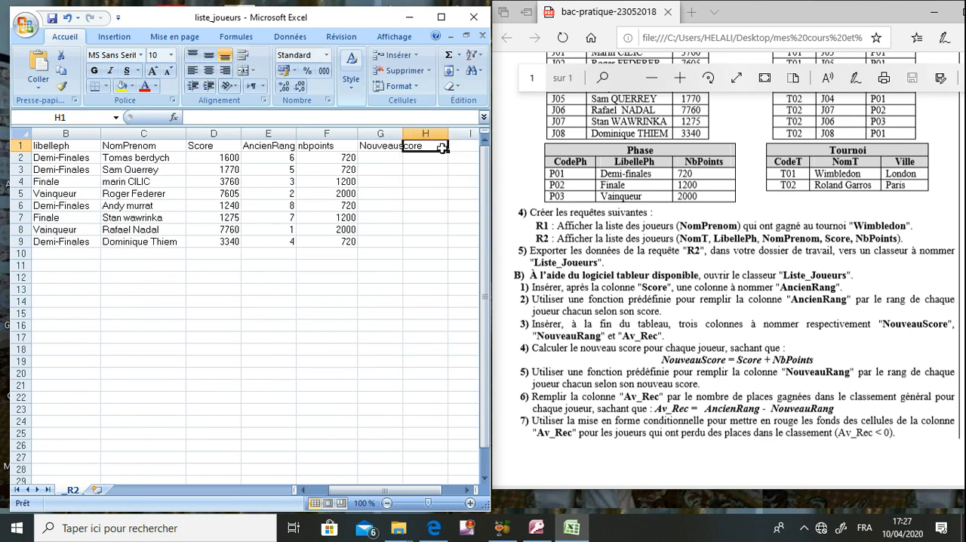
pyautogui.write('nouvea')
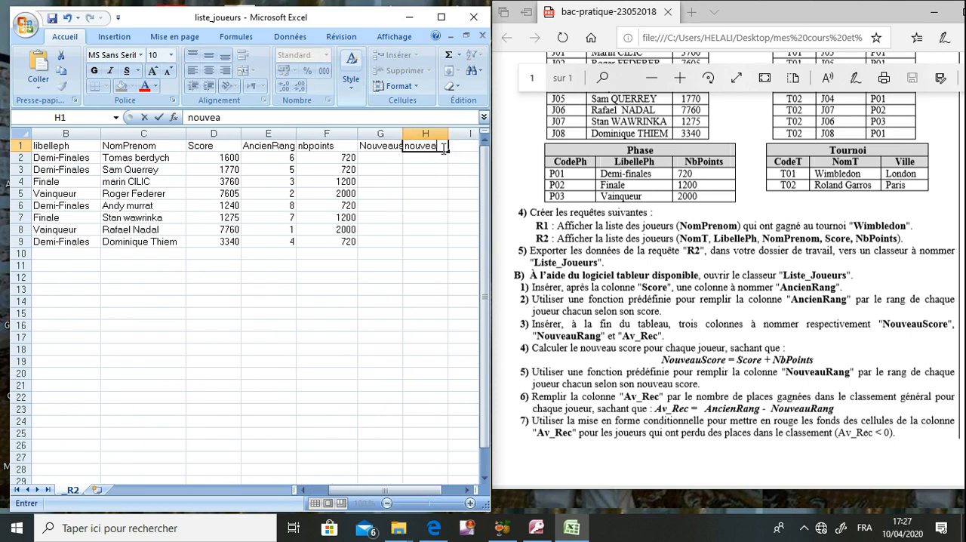
pyautogui.write('urang')
pyautogui.press('Tab')
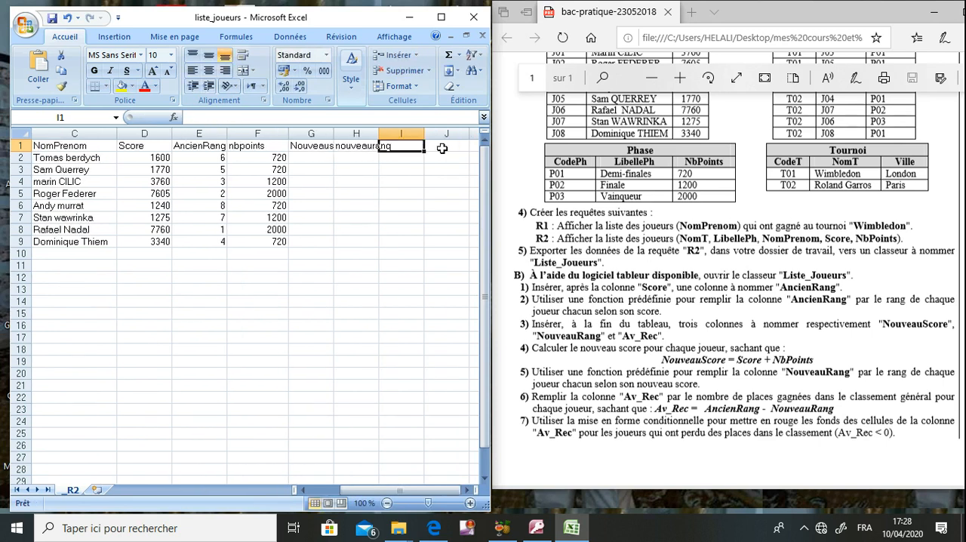
# - Title cell I1 av_rec and widen columns G and H to fit their titles
pyautogui.write('av_')
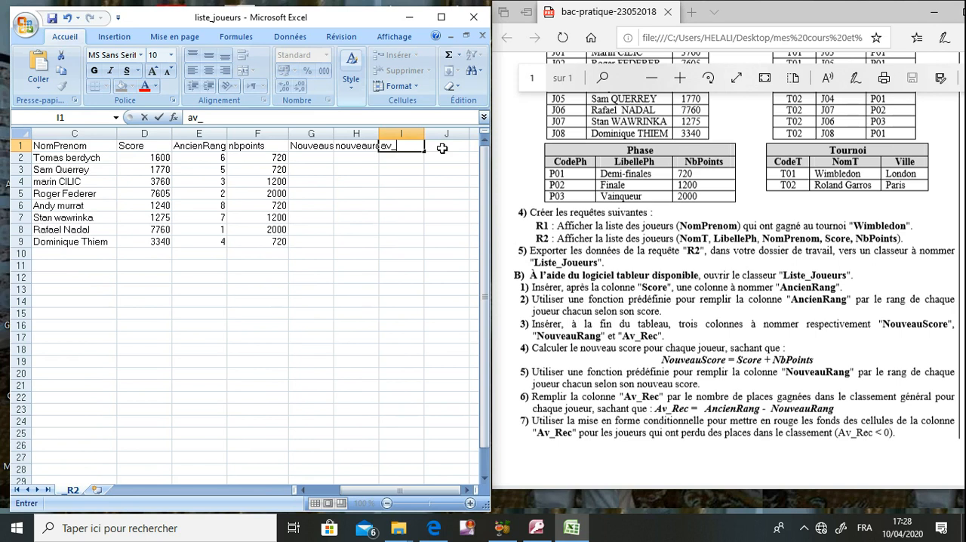
pyautogui.write('rec')
pyautogui.click(338, 133)
pyautogui.moveTo(334, 134); pyautogui.dragTo(436, 133)
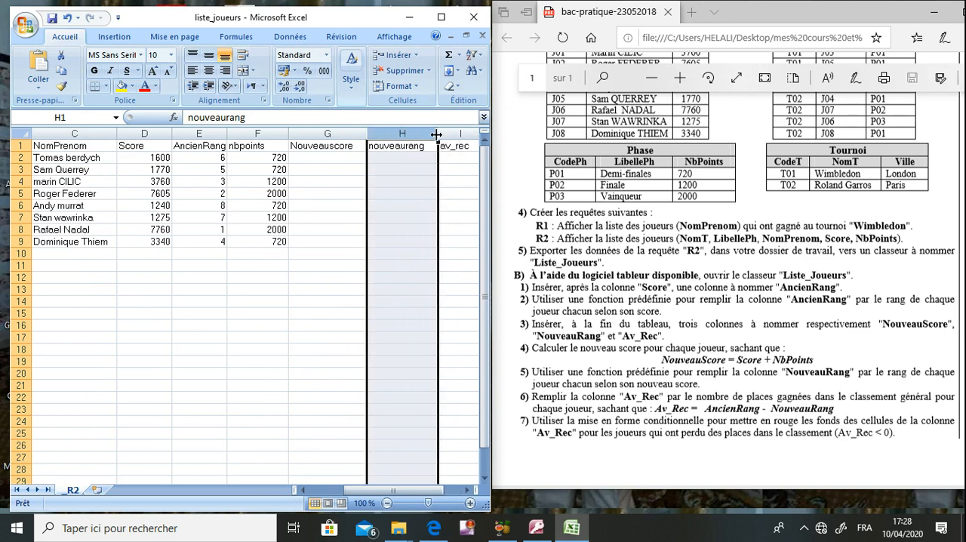
# - Calculate the new score in cell G2 with =d2+f2 and fill the formula down to G9
pyautogui.click(332, 159)
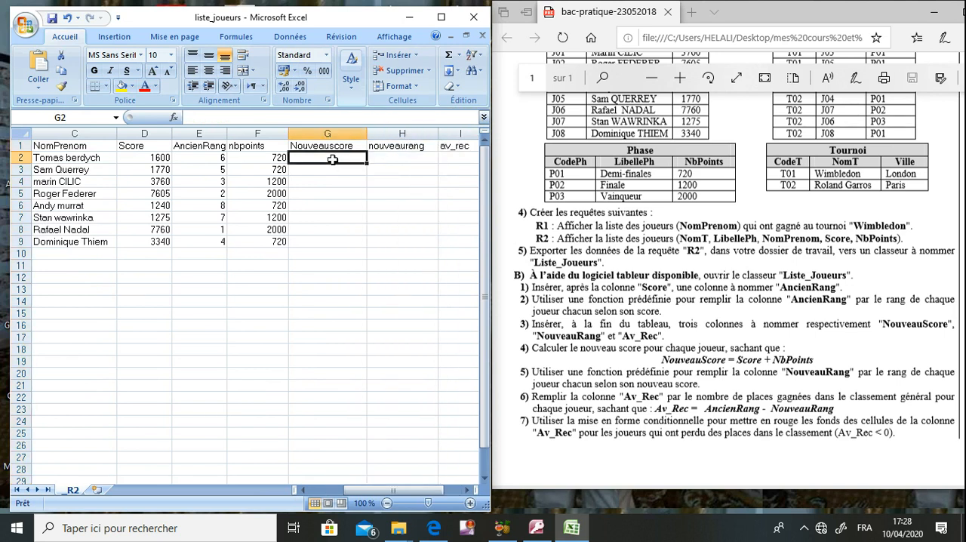
pyautogui.click(600, 380)
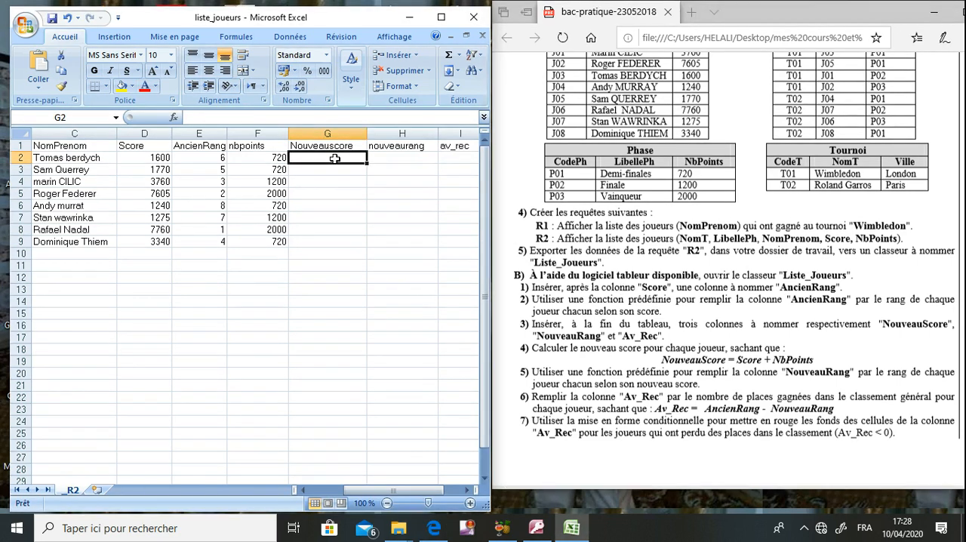
pyautogui.write('=')
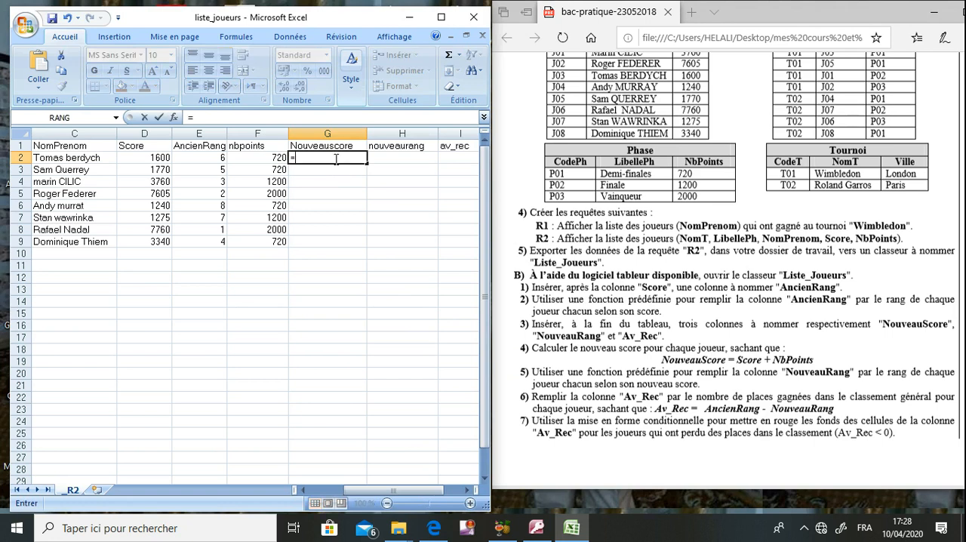
pyautogui.write('d2+')
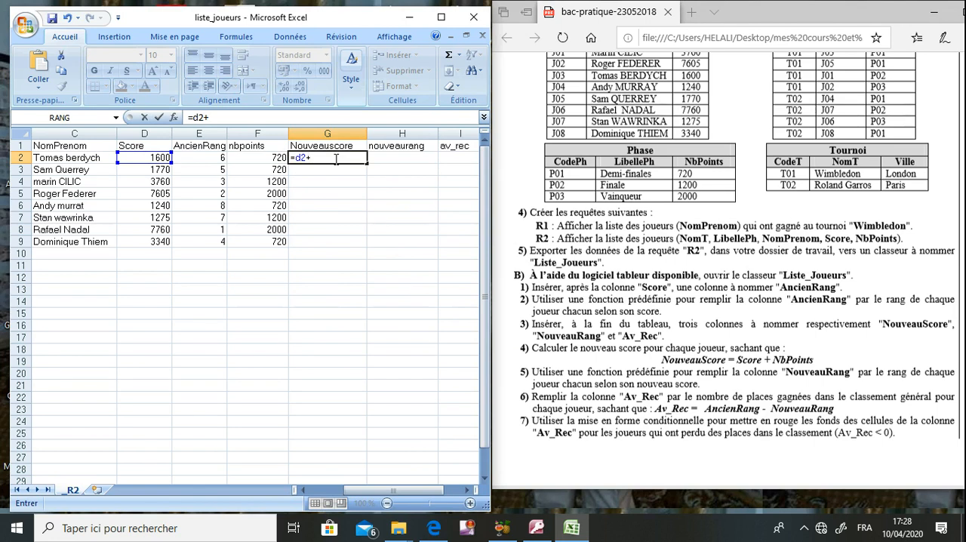
pyautogui.write('f2')
pyautogui.press('Return')
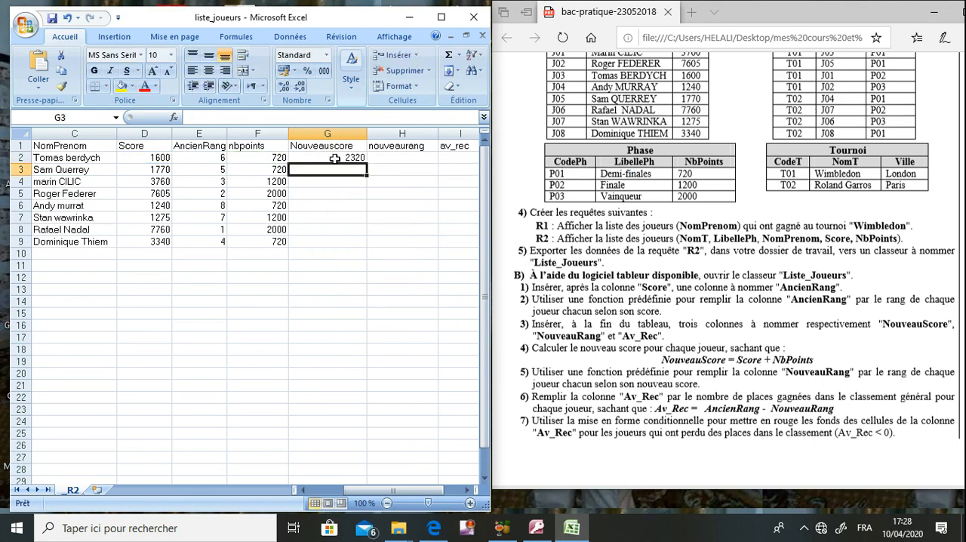
pyautogui.click(346, 158)
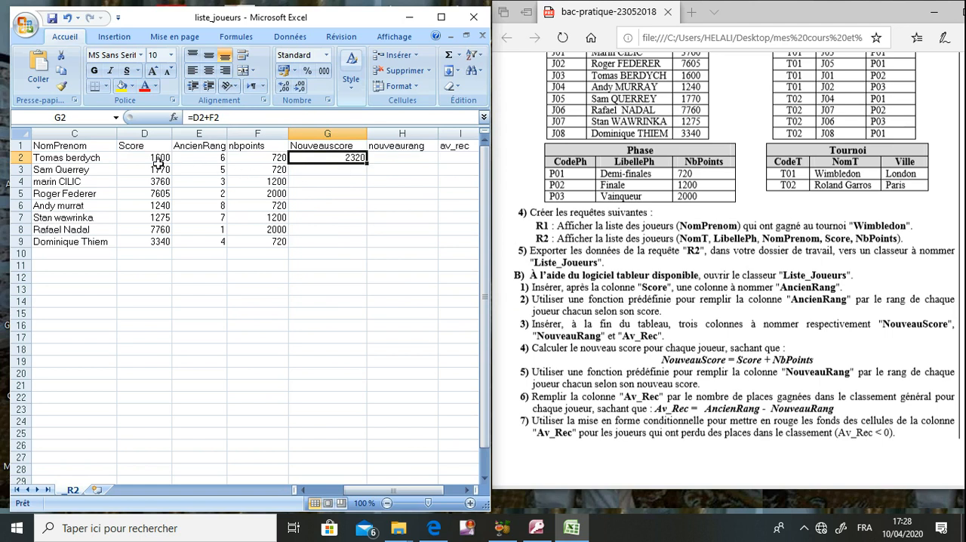
pyautogui.moveTo(367, 163); pyautogui.dragTo(365, 242)
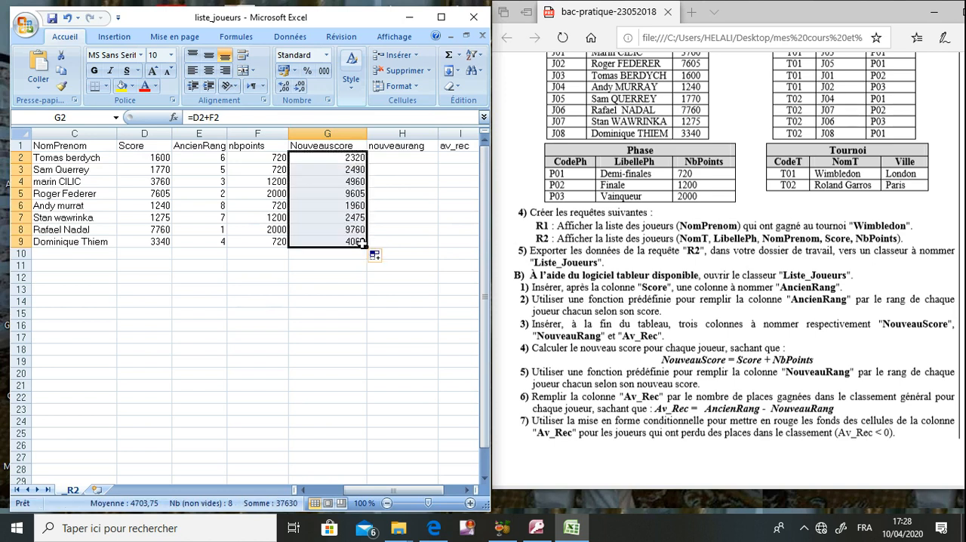
# - Start a formula in cell H2 under nouveaurang, insert the RANG function and set its number argument to G2
pyautogui.click(383, 159)
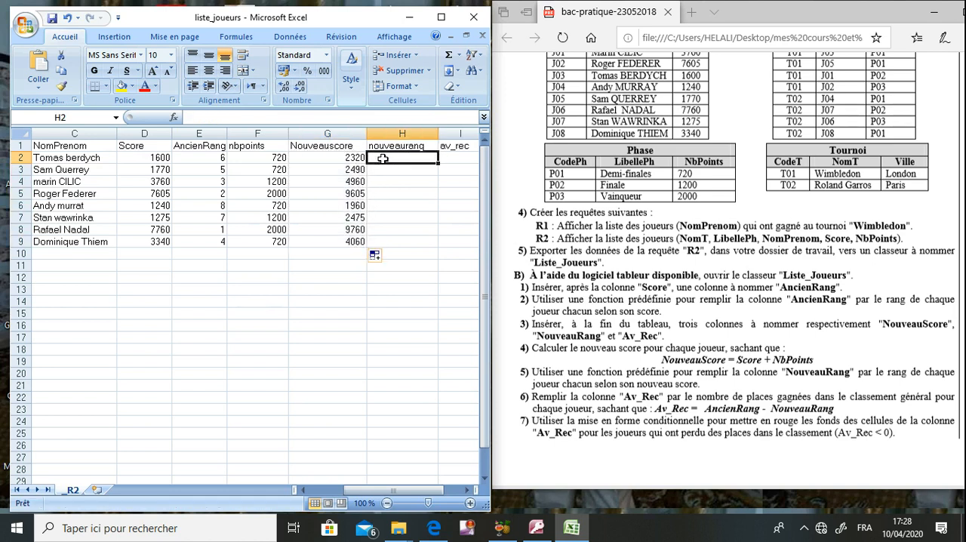
pyautogui.click(553, 377)
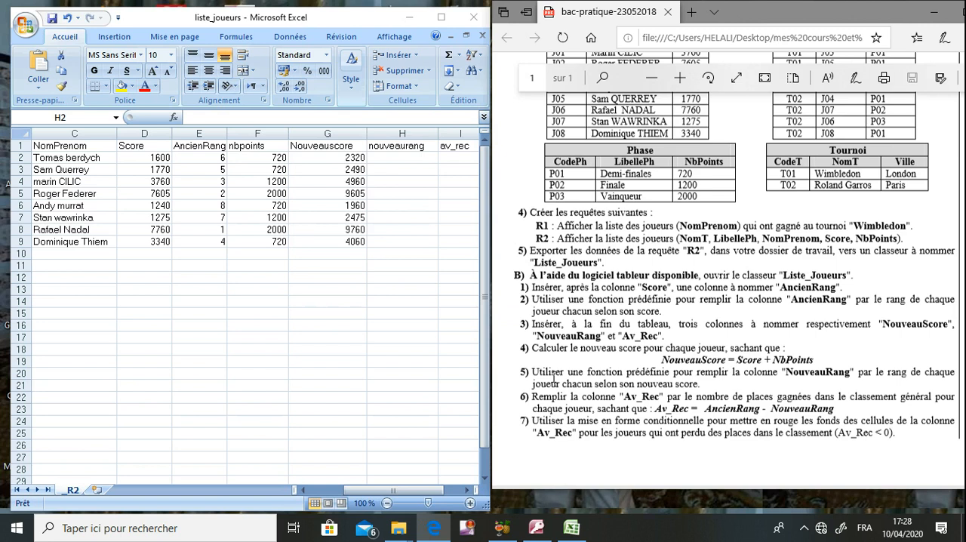
pyautogui.click(381, 154)
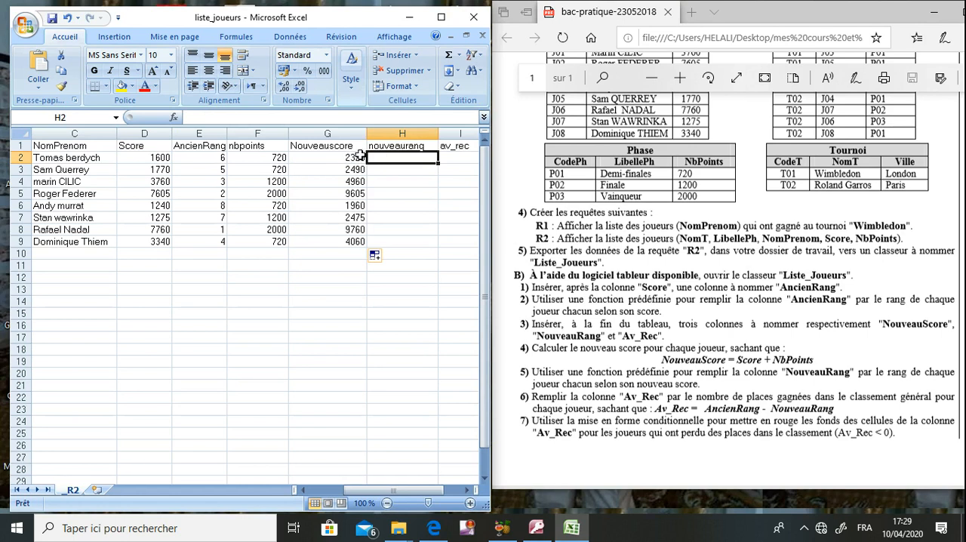
pyautogui.write('=')
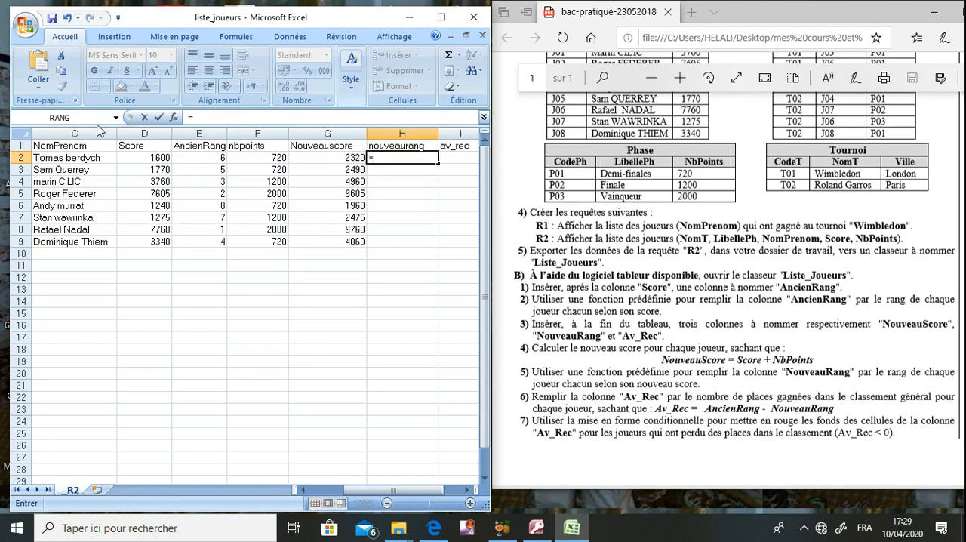
pyautogui.click(89, 118)
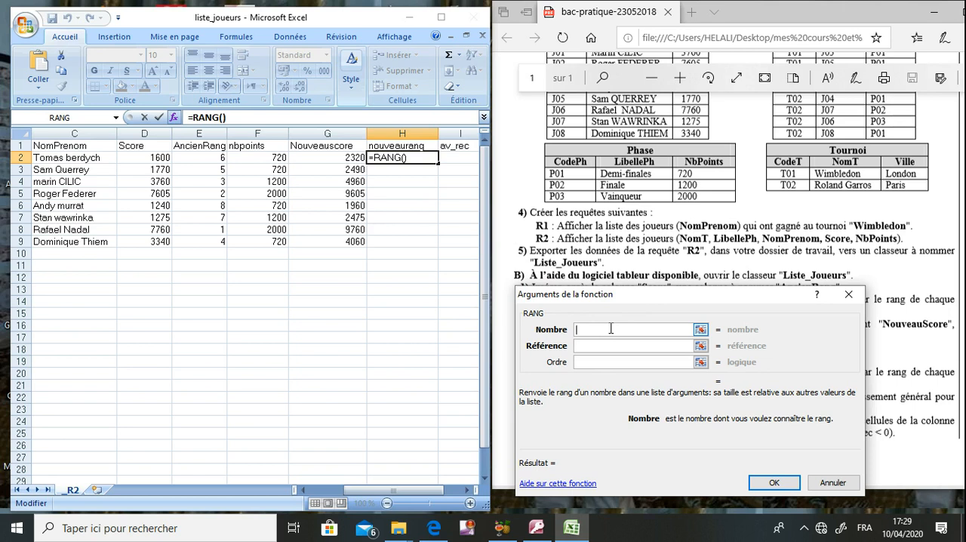
pyautogui.write('G2')
pyautogui.press('Tab')
pyautogui.write('£g')
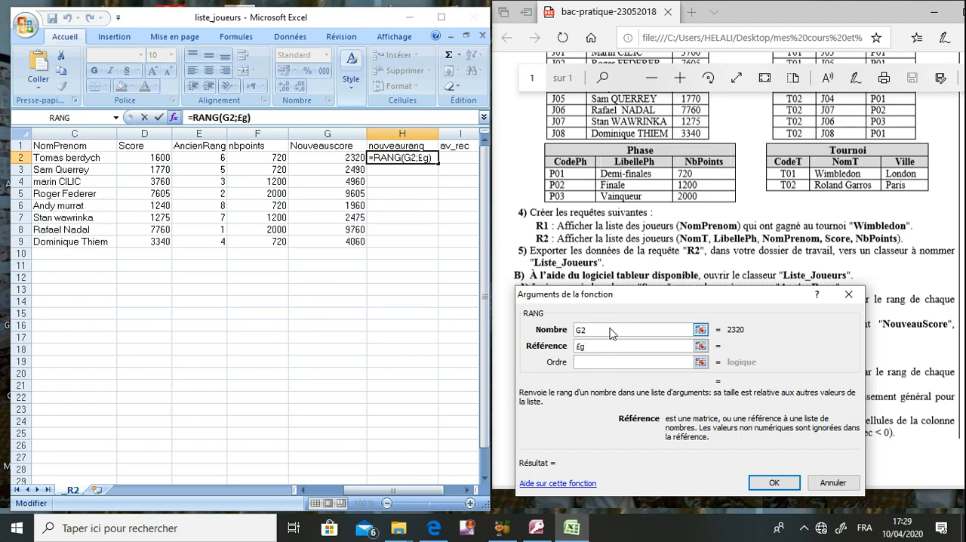
pyautogui.write('$2:$g:')
pyautogui.press('BackSpace')
pyautogui.press('BackSpace')
pyautogui.press('BackSpace')
pyautogui.press('BackSpace')
pyautogui.press('BackSpace')
pyautogui.press('BackSpace')
pyautogui.press('BackSpace')
pyautogui.press('BackSpace')
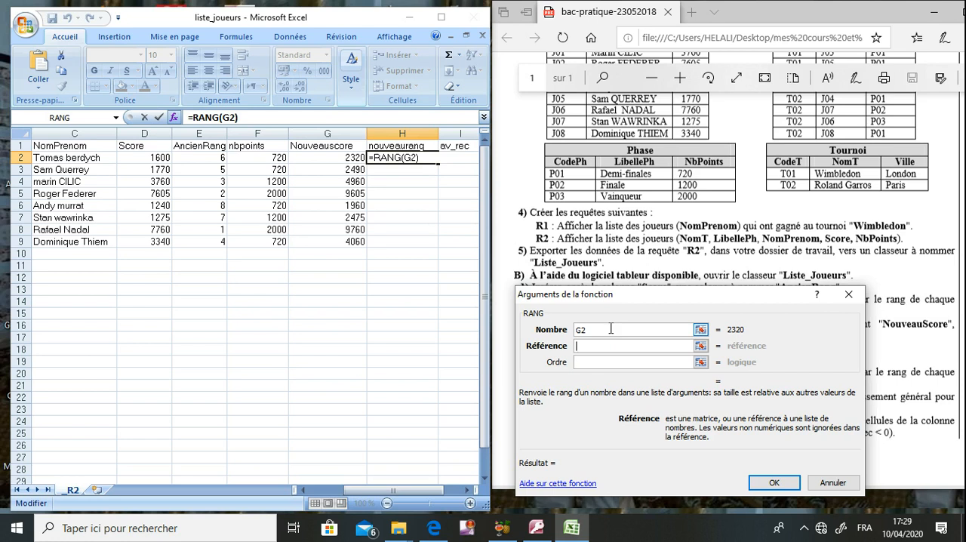
pyautogui.write(';')
pyautogui.press('BackSpace')
pyautogui.write('£')
pyautogui.press('BackSpace')
# - Set the RANG reference to the absolute range $g$2:$g$9 and the order to 0
pyautogui.write('$g$2:$g$9;')
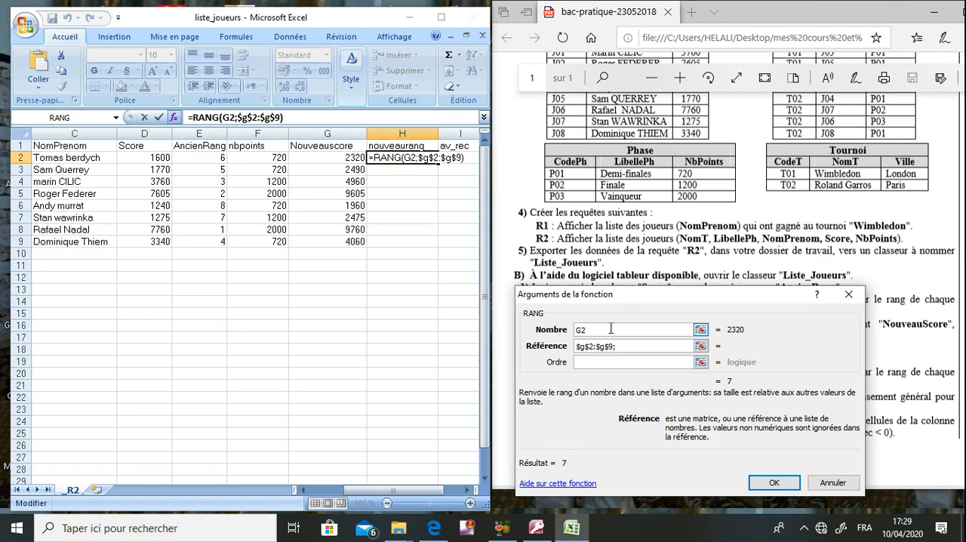
pyautogui.press('BackSpace')
pyautogui.click(607, 361)
pyautogui.write('0')
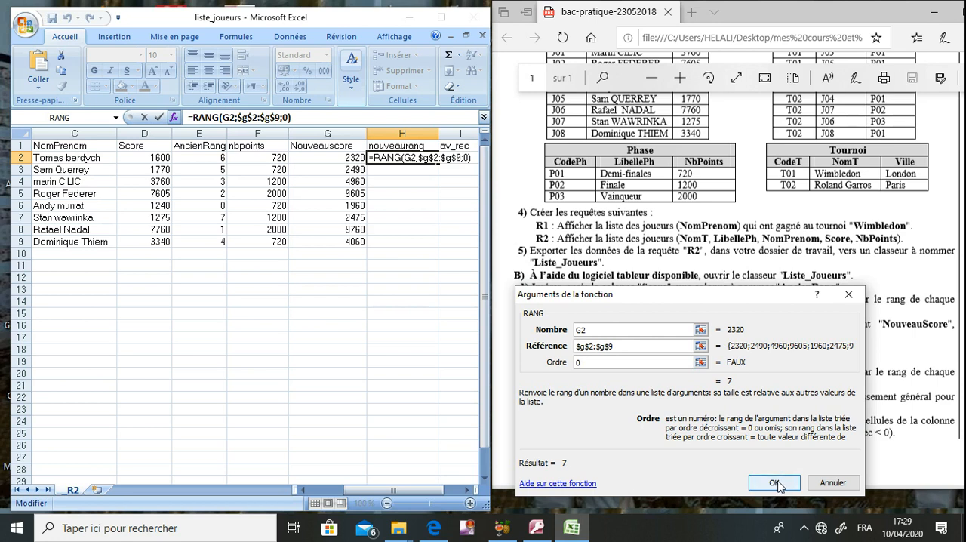
# - Confirm the RANG formula in H2, fill it down to H9 and compare the new ranks with the AncienRang column
pyautogui.click(775, 483)
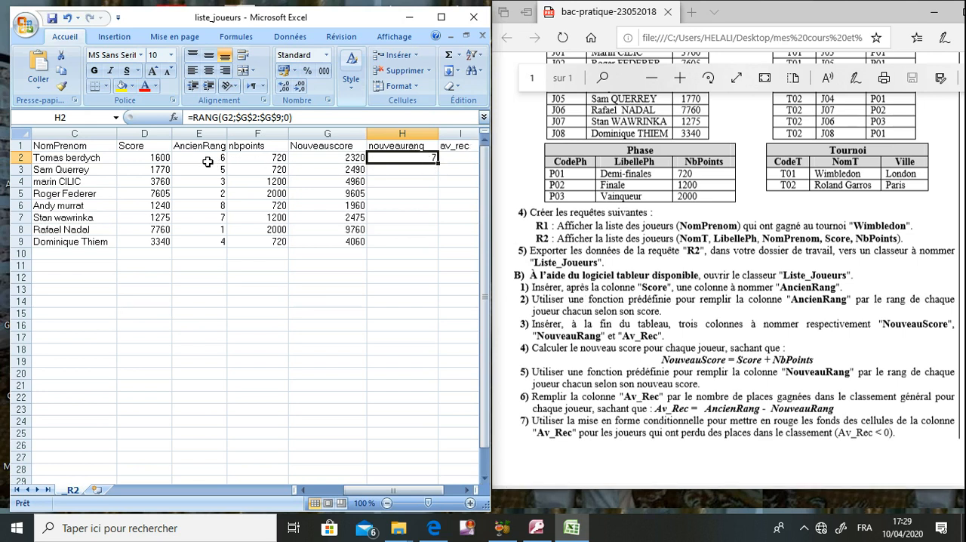
pyautogui.moveTo(437, 164); pyautogui.dragTo(439, 246)
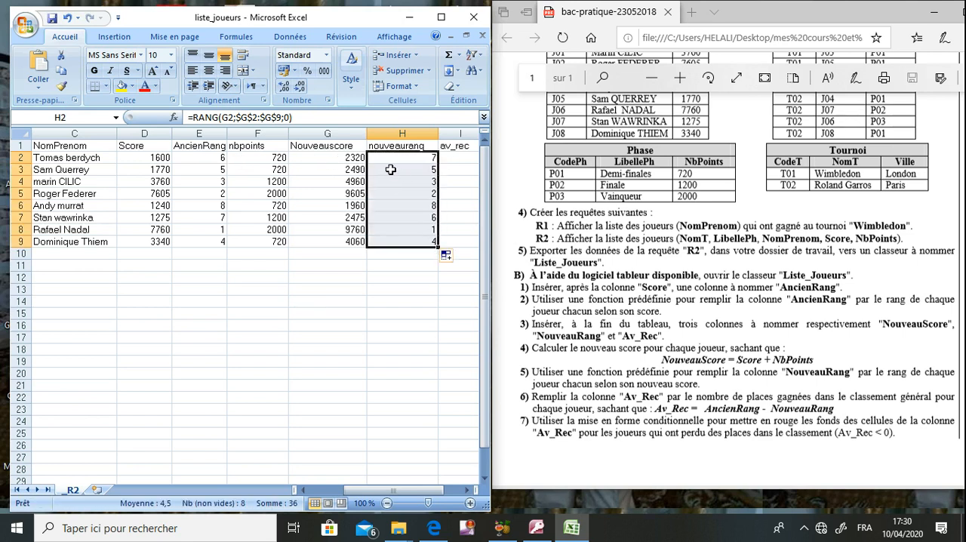
pyautogui.click(217, 172)
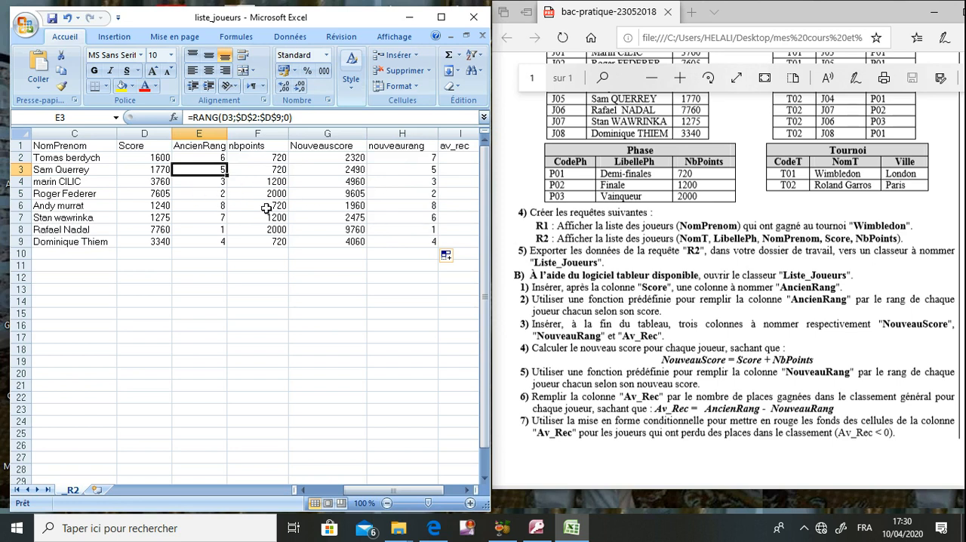
pyautogui.click(217, 218)
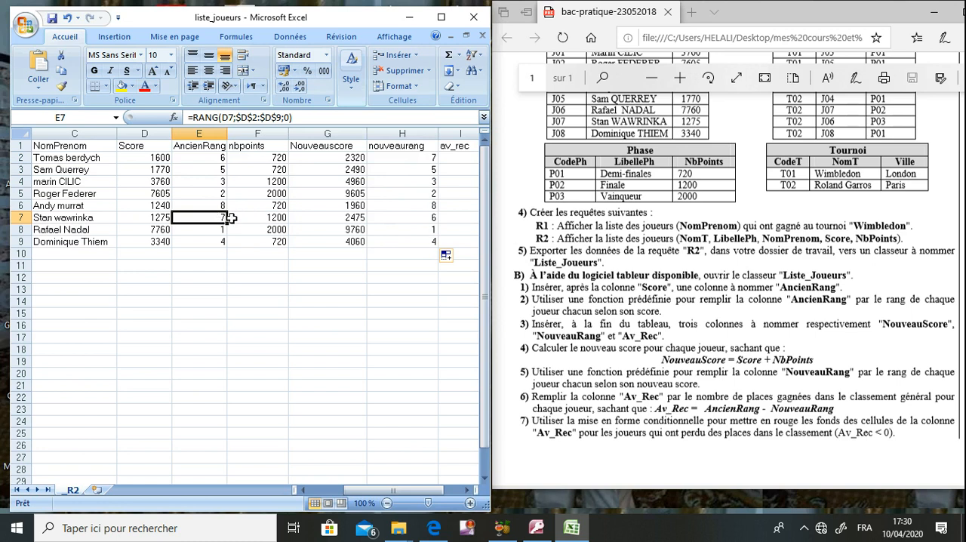
pyautogui.click(419, 216)
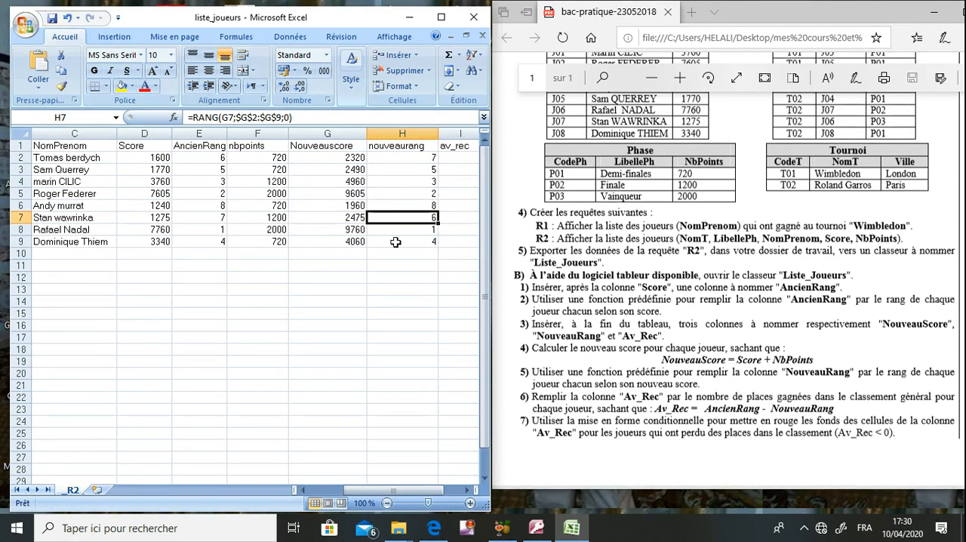
pyautogui.click(614, 313)
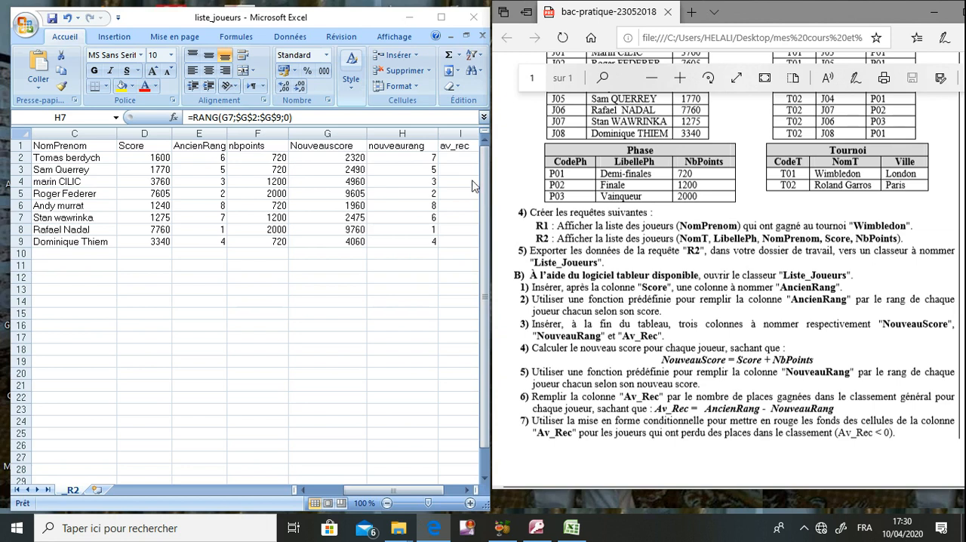
# - Enter the formula =e2-g2 in cell I2 under av_rec
pyautogui.click(456, 162)
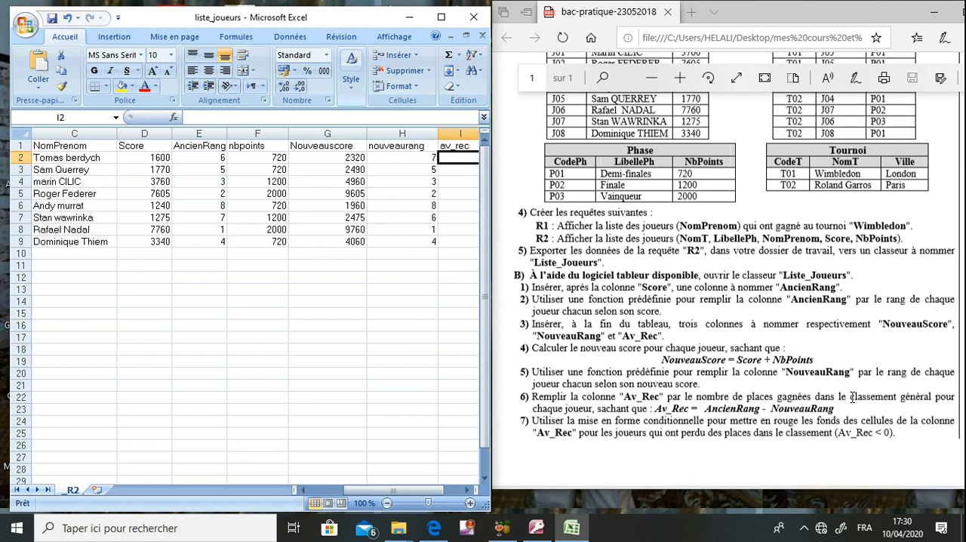
pyautogui.write('=')
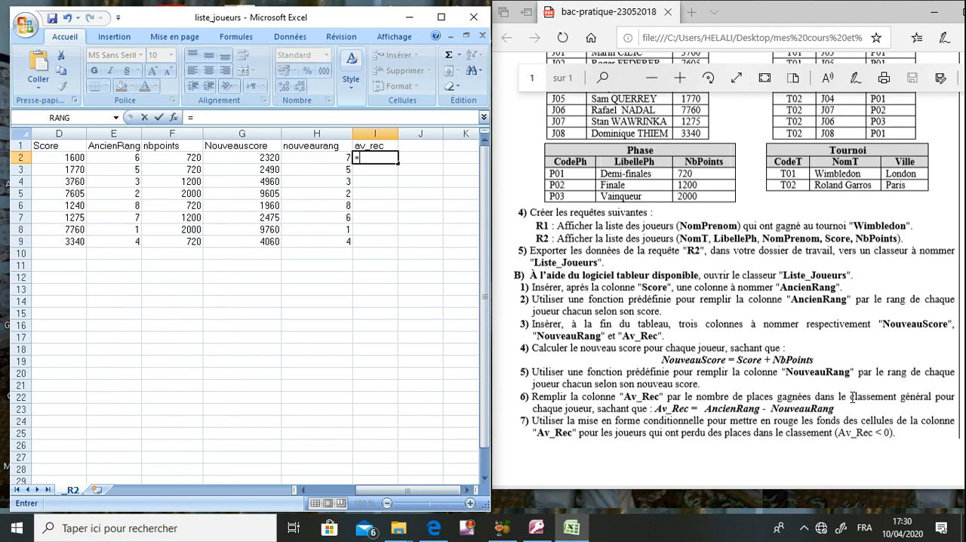
pyautogui.write('e2-')
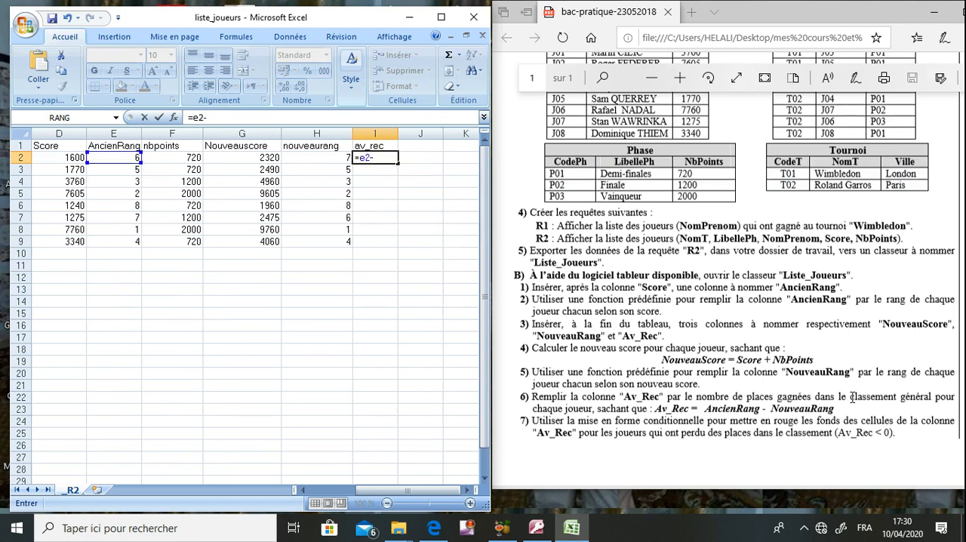
pyautogui.write('g2')
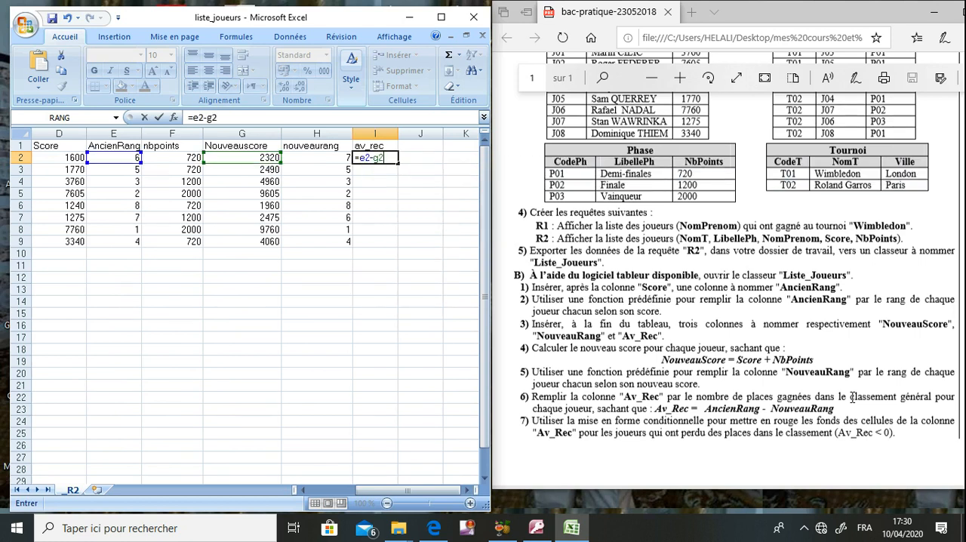
pyautogui.press('Return')
pyautogui.press('Up')
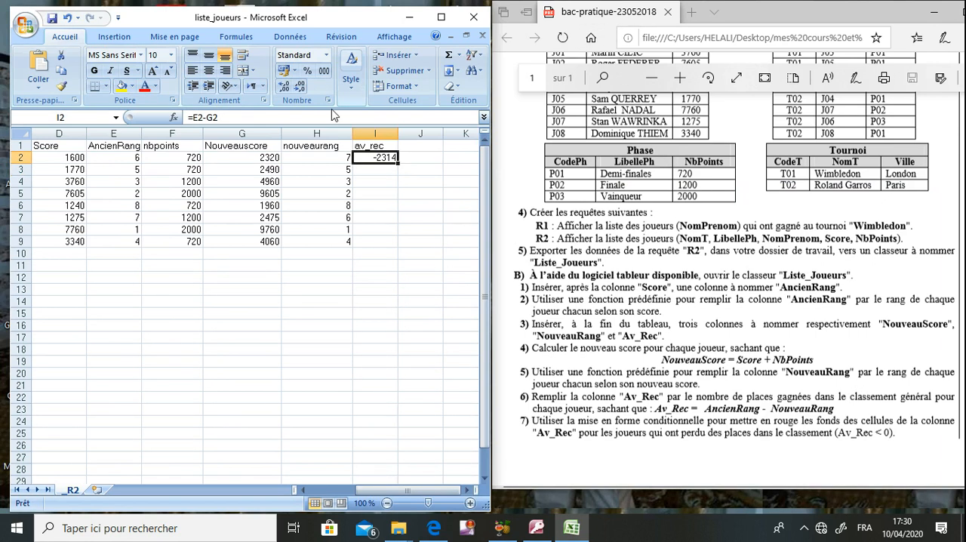
# - Correct the formula in I2 to =E2-H2 and fill it down to I9
pyautogui.click(221, 120)
pyautogui.press('BackSpace')
pyautogui.press('BackSpace')
pyautogui.write('h2')
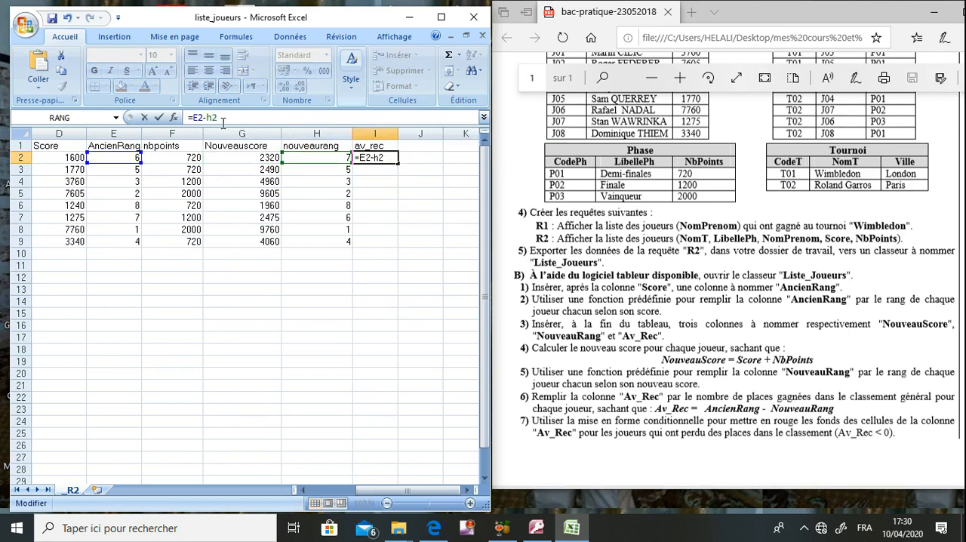
pyautogui.press('Return')
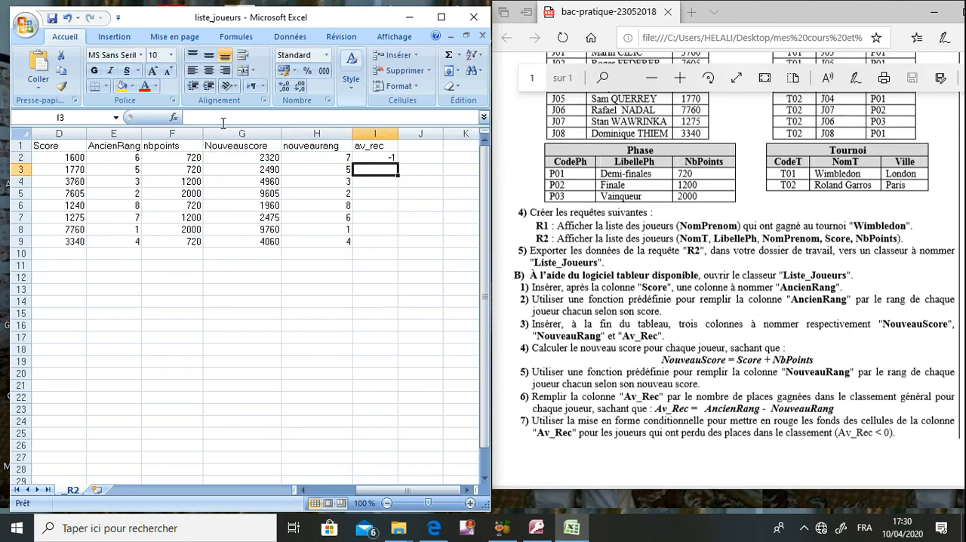
pyautogui.click(387, 158)
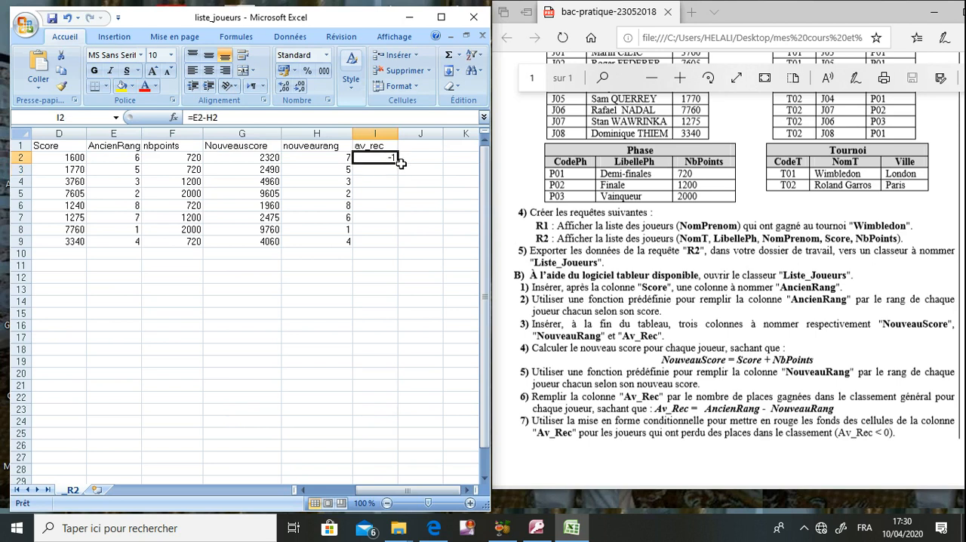
pyautogui.moveTo(398, 162); pyautogui.dragTo(395, 240)
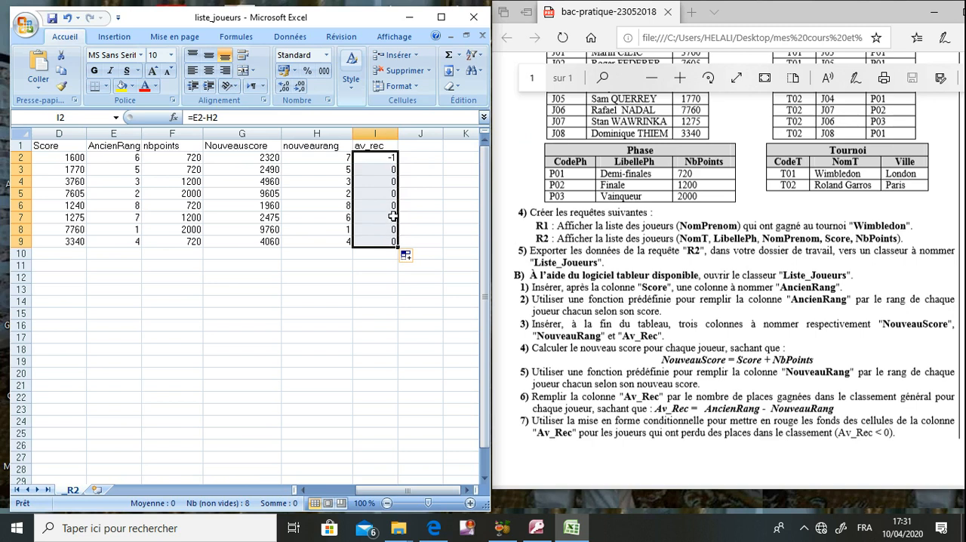
# - Check the filled av_rec values against the players' old and new ranks and the exam instructions
pyautogui.click(393, 216)
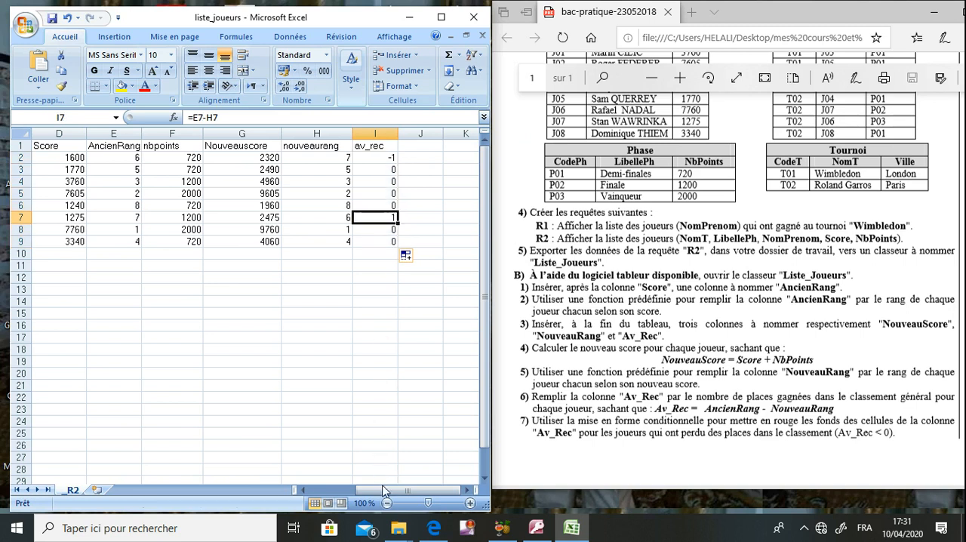
pyautogui.moveTo(384, 496)
pyautogui.mouseDown()
pyautogui.moveTo(353, 497)
pyautogui.moveTo(372, 492)
pyautogui.mouseUp()
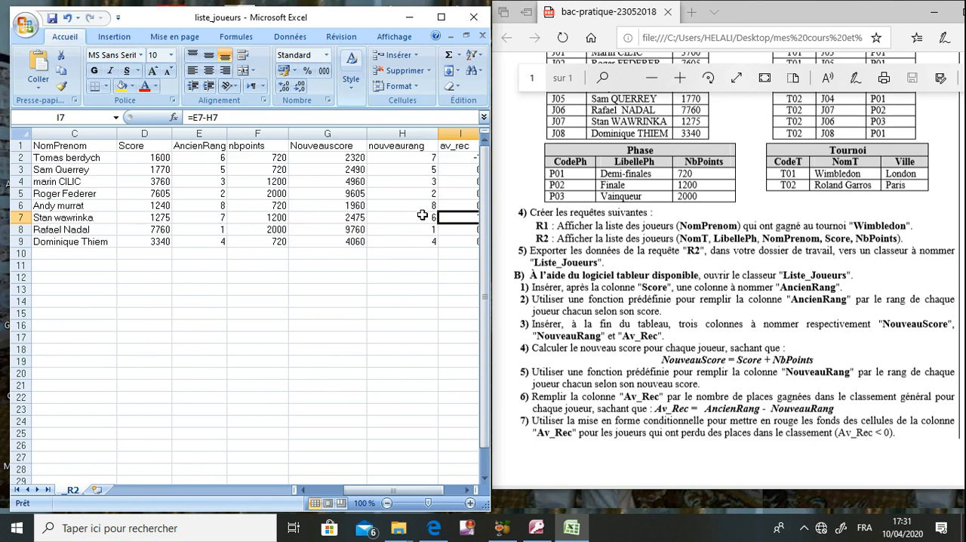
pyautogui.click(469, 498)
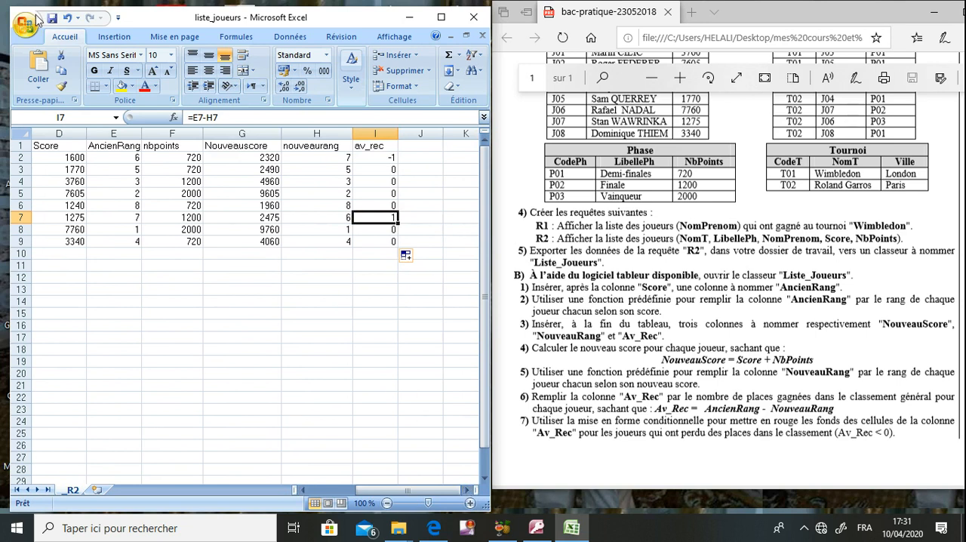
pyautogui.click(604, 370)
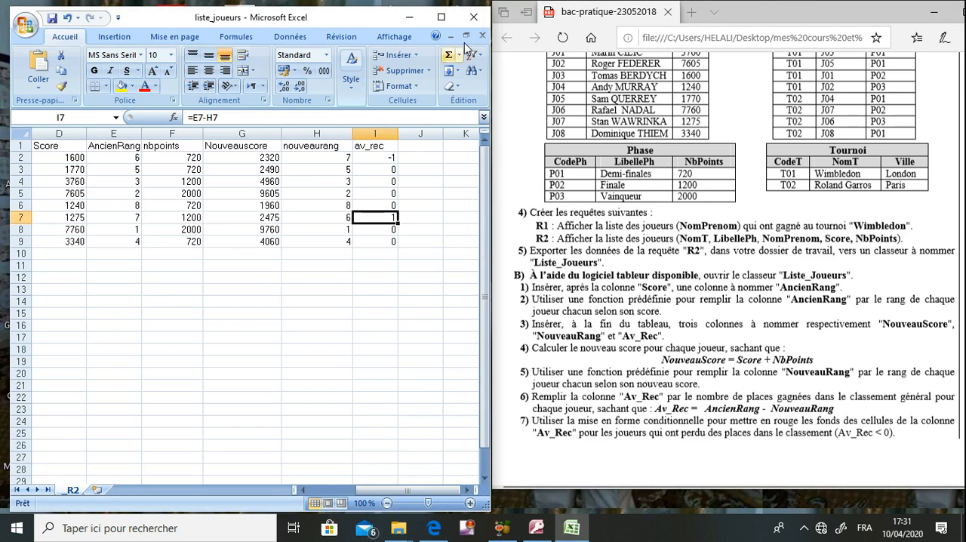
# - Create a conditional formatting rule for I2:I9 that applies only to cells whose value is less than 0
pyautogui.click(442, 16)
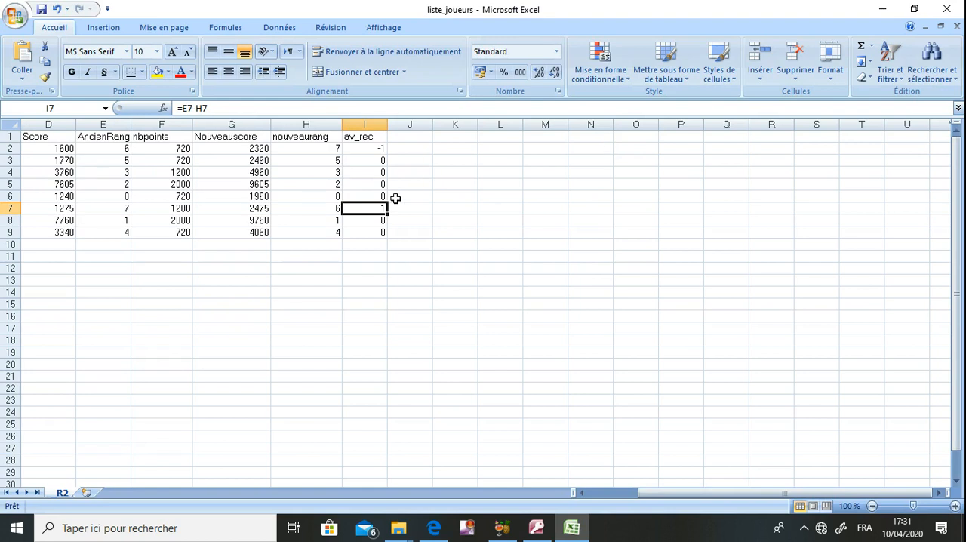
pyautogui.moveTo(371, 151); pyautogui.dragTo(373, 228)
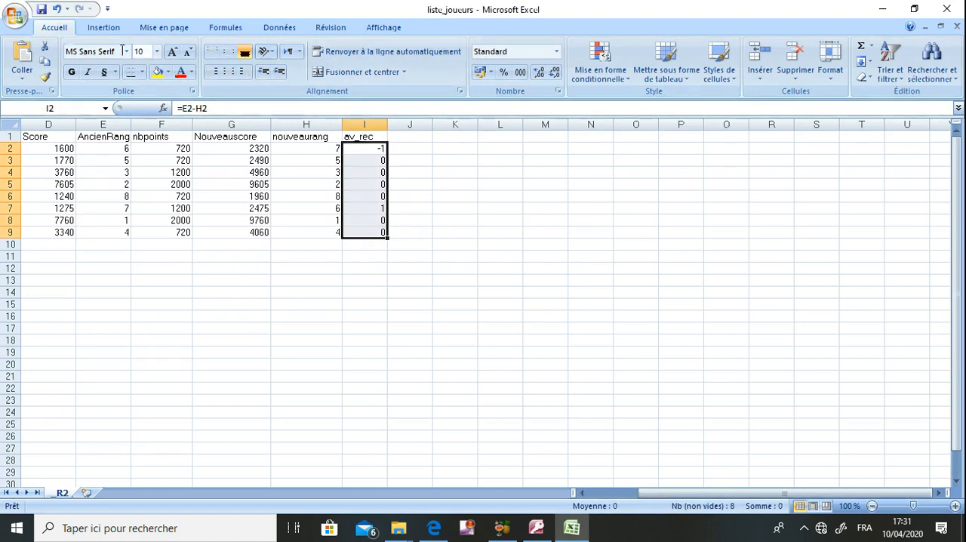
pyautogui.click(614, 79)
pyautogui.click(636, 282)
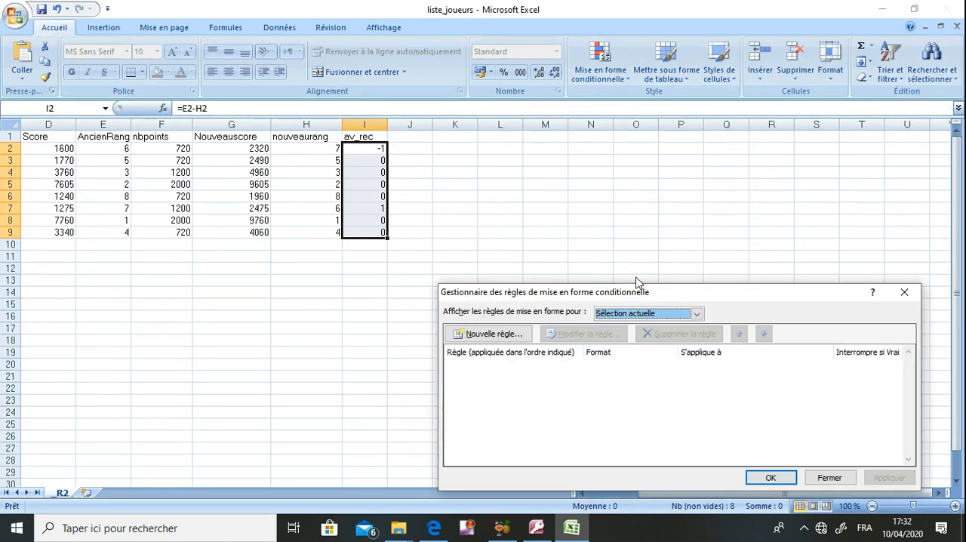
pyautogui.click(521, 332)
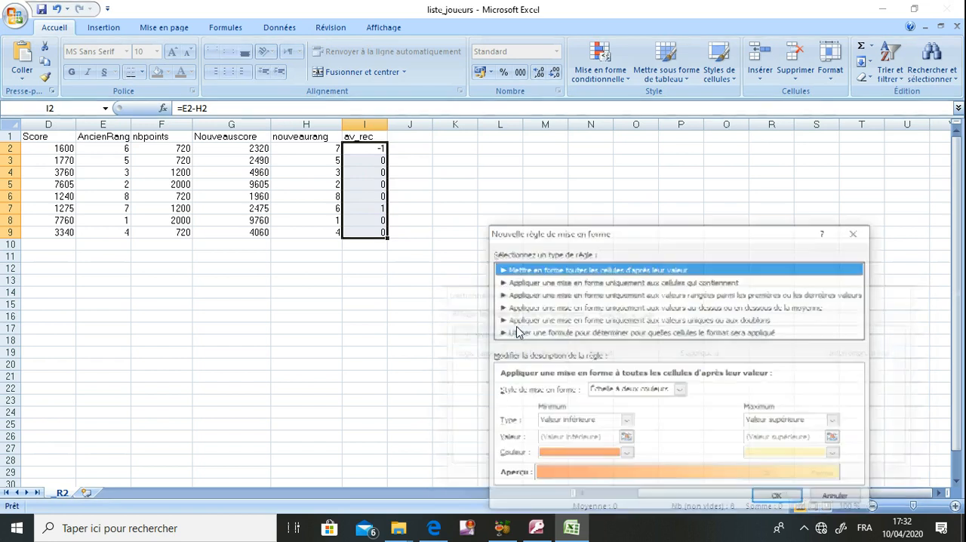
pyautogui.click(574, 281)
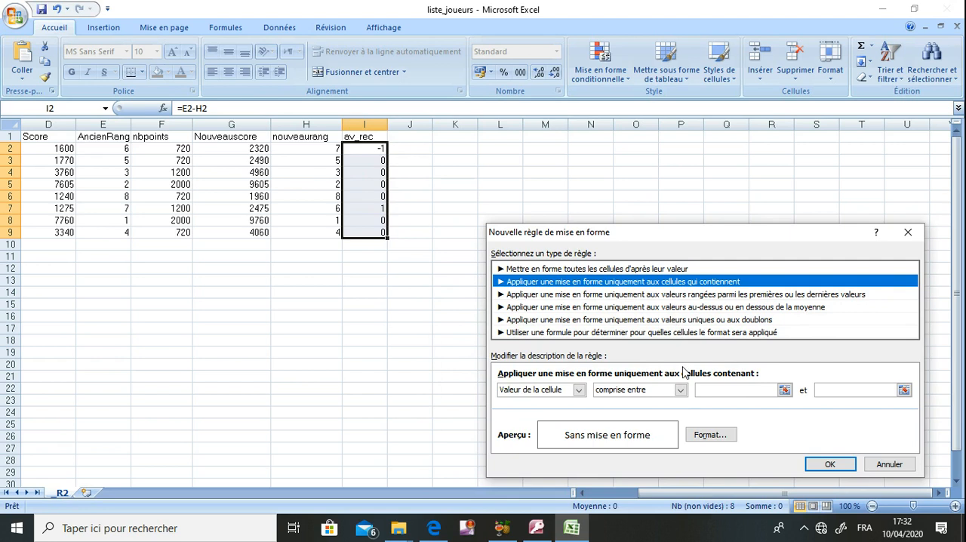
pyautogui.click(667, 389)
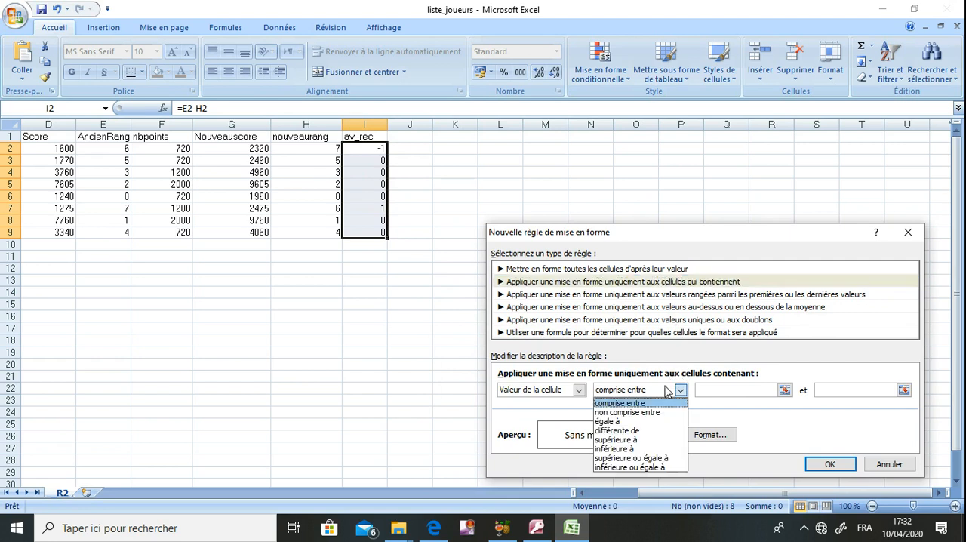
pyautogui.click(632, 449)
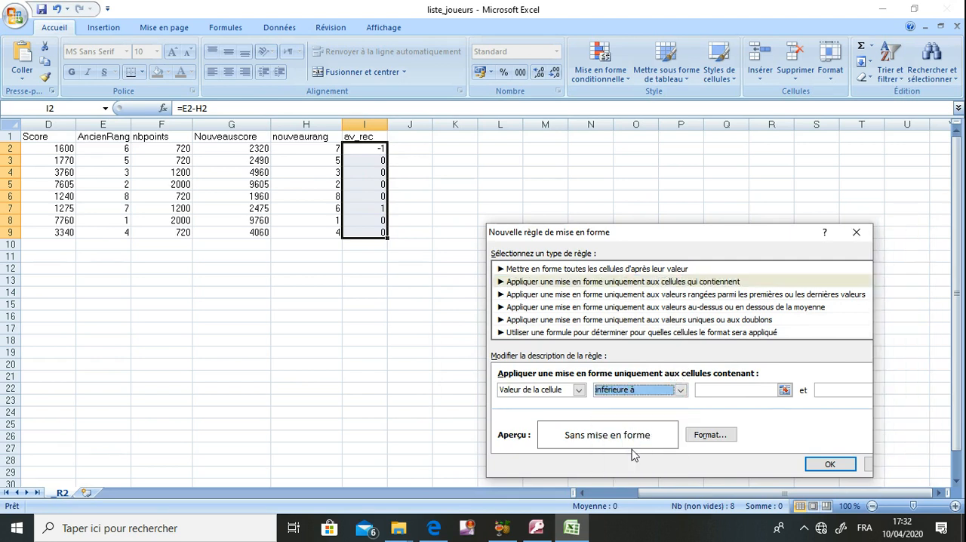
pyautogui.click(714, 390)
pyautogui.write('0')
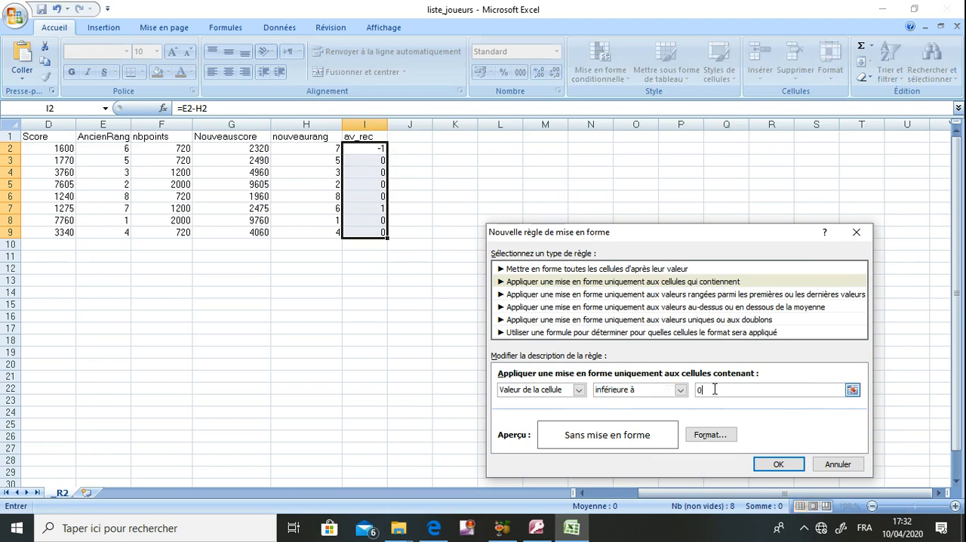
# - Give the rule a dark red background fill and apply it to the av_rec values
pyautogui.click(710, 436)
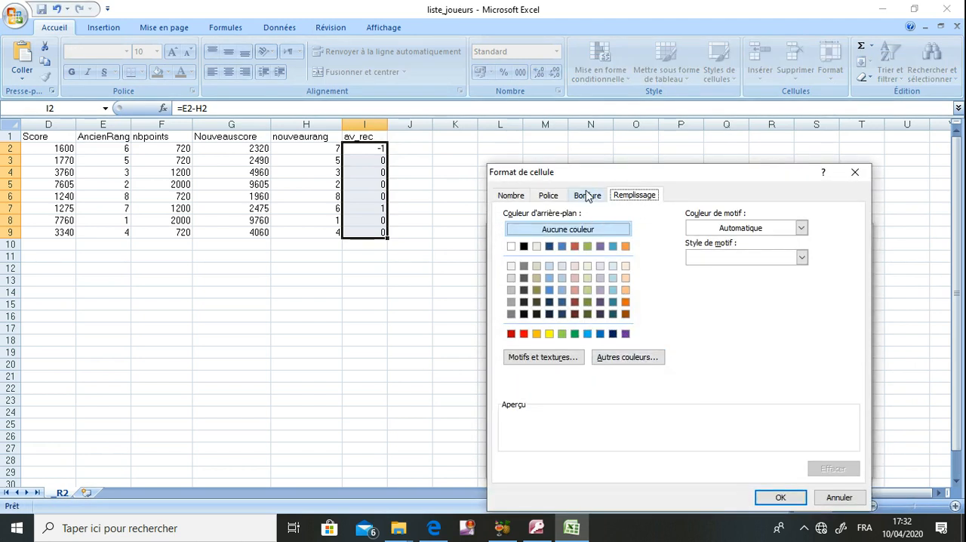
pyautogui.click(512, 336)
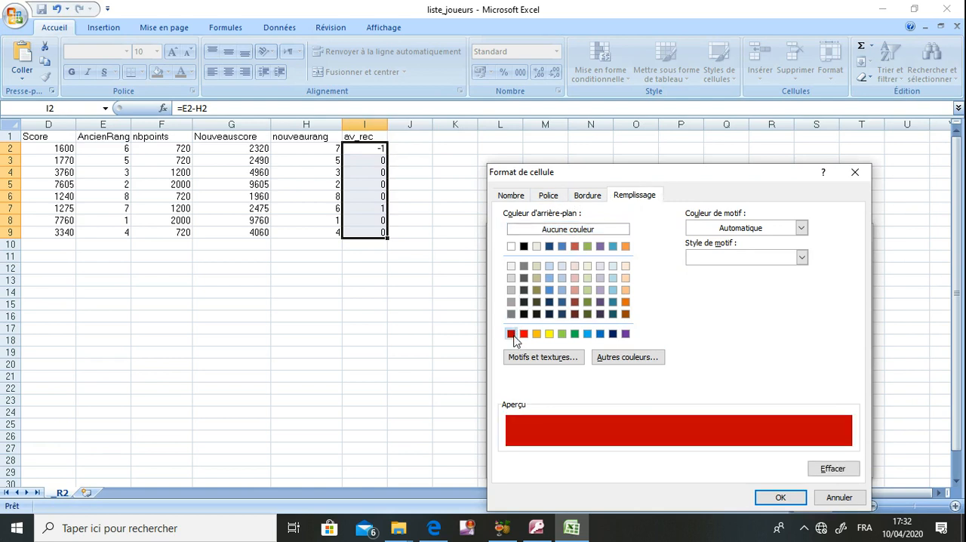
pyautogui.click(780, 497)
pyautogui.click(769, 463)
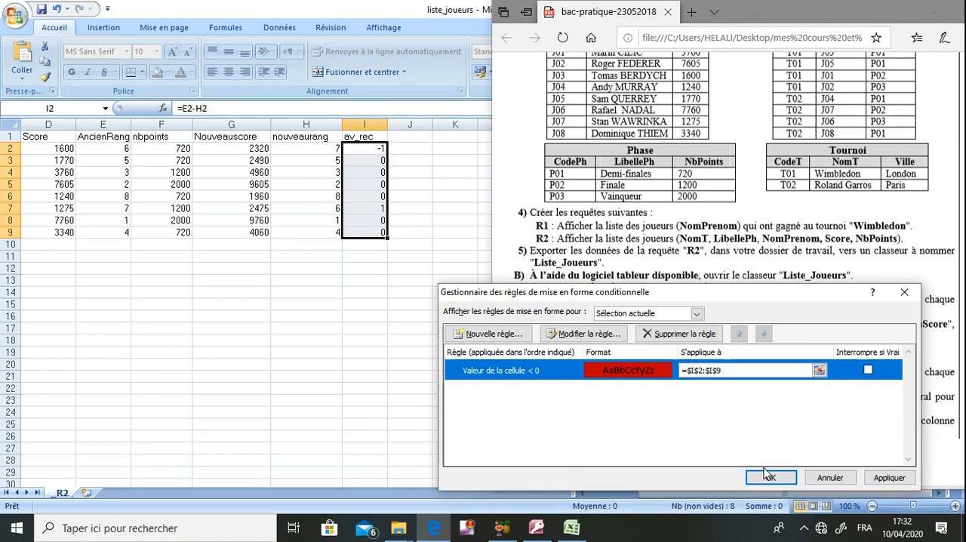
pyautogui.click(769, 477)
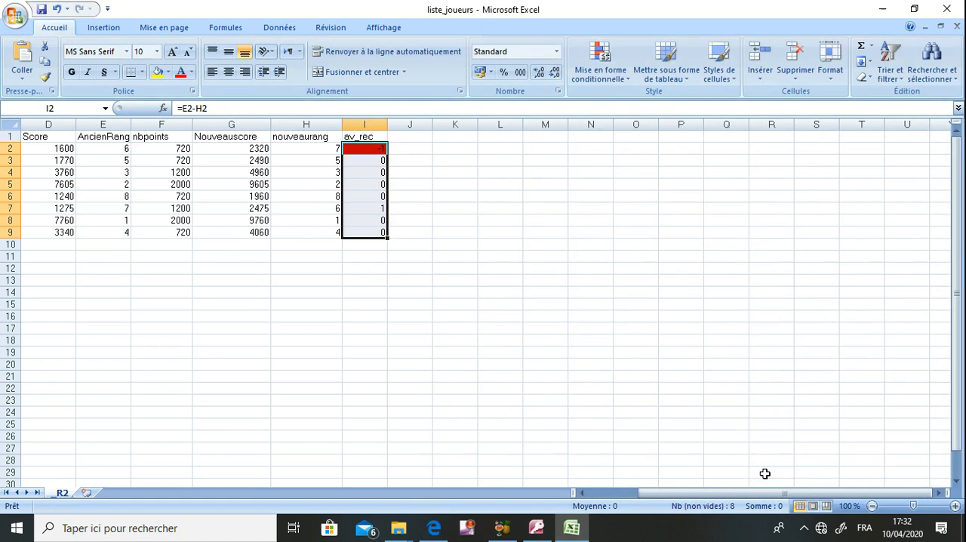
pyautogui.click(550, 345)
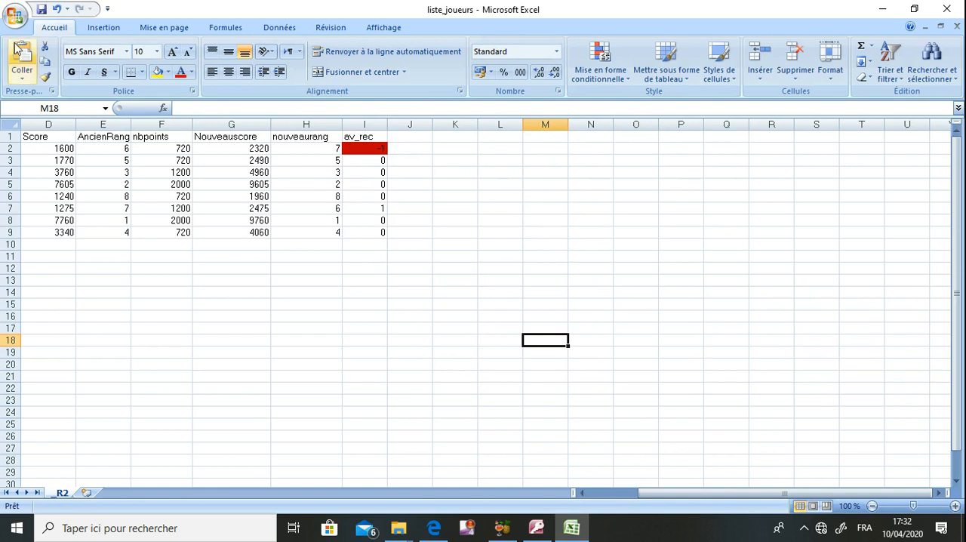
# - Save the liste_joueurs workbook and compare it with the exam sheet
pyautogui.click(41, 11)
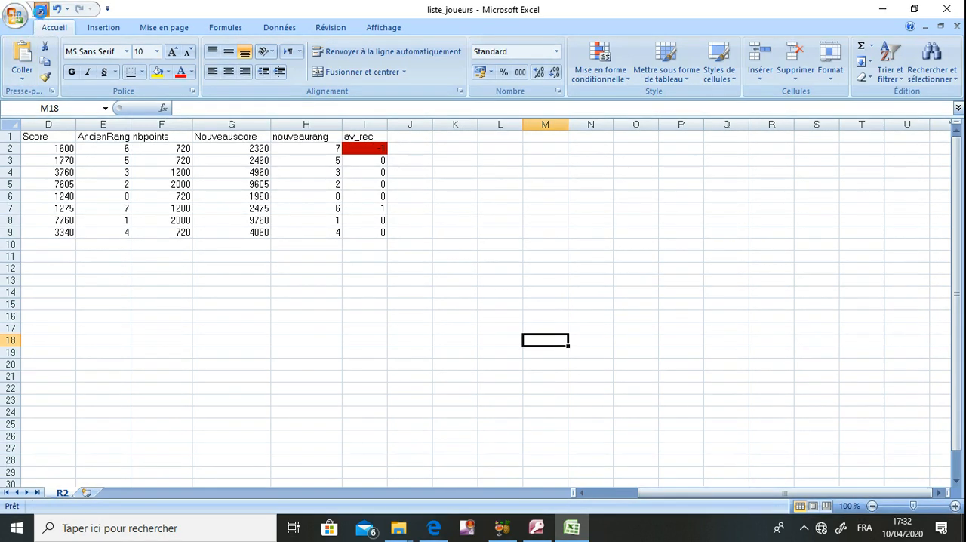
pyautogui.doubleClick(759, 21)
pyautogui.click(712, 362)
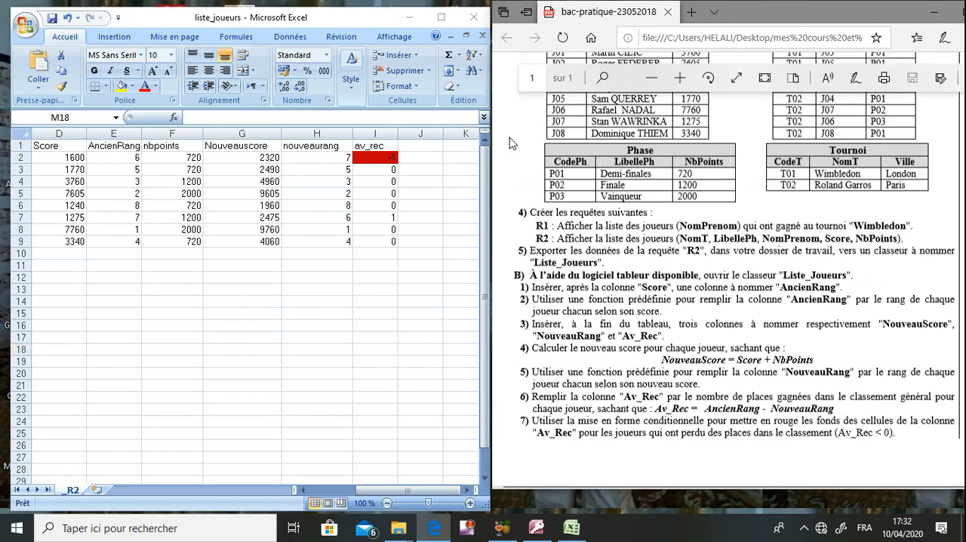
pyautogui.doubleClick(443, 23)
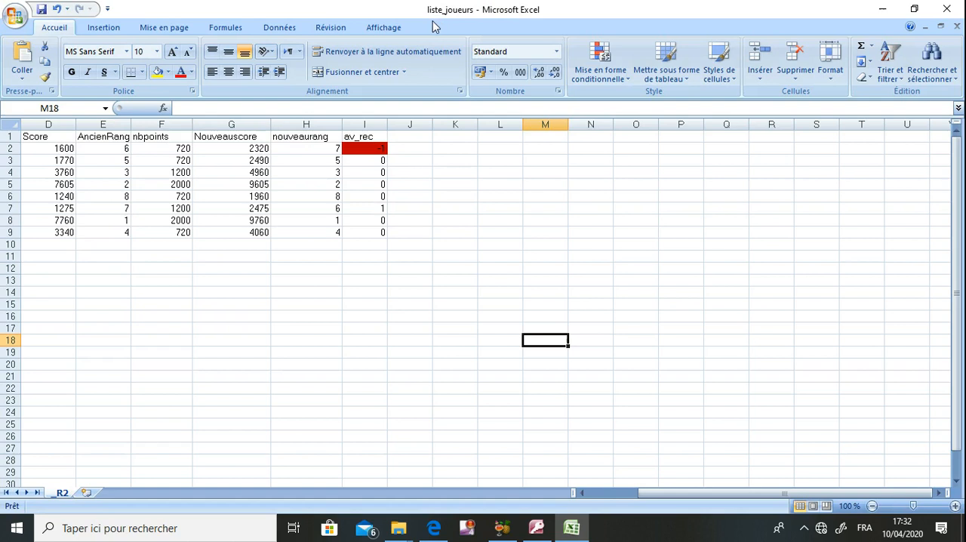
# - Apply dark blue double-line borders to both the outline and the inside of the table A1:I9
pyautogui.moveTo(681, 493); pyautogui.dragTo(595, 493)
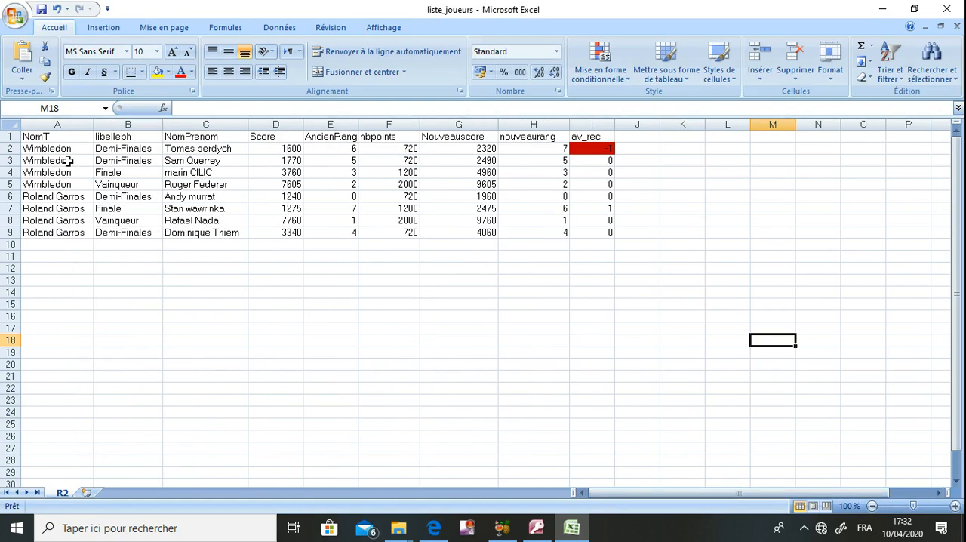
pyautogui.moveTo(67, 138); pyautogui.dragTo(583, 240)
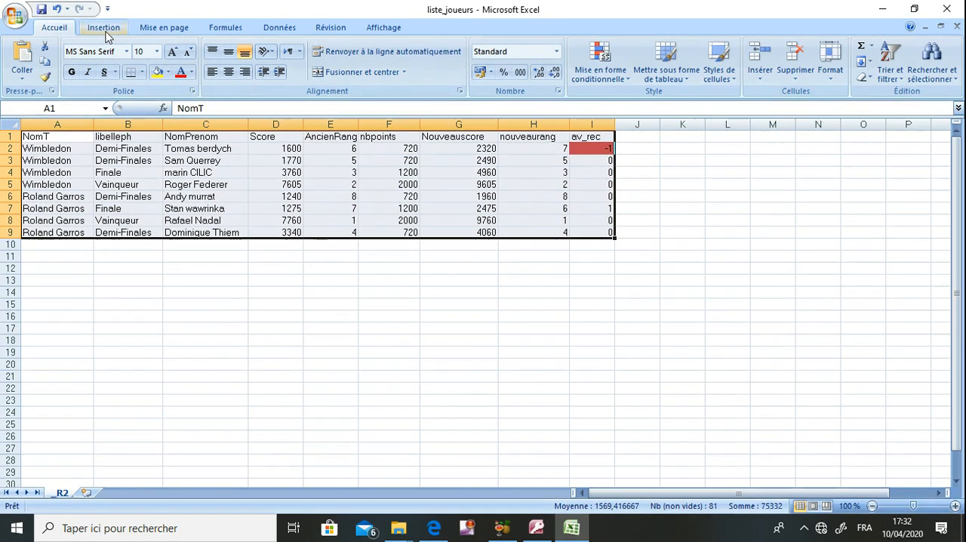
pyautogui.click(139, 73)
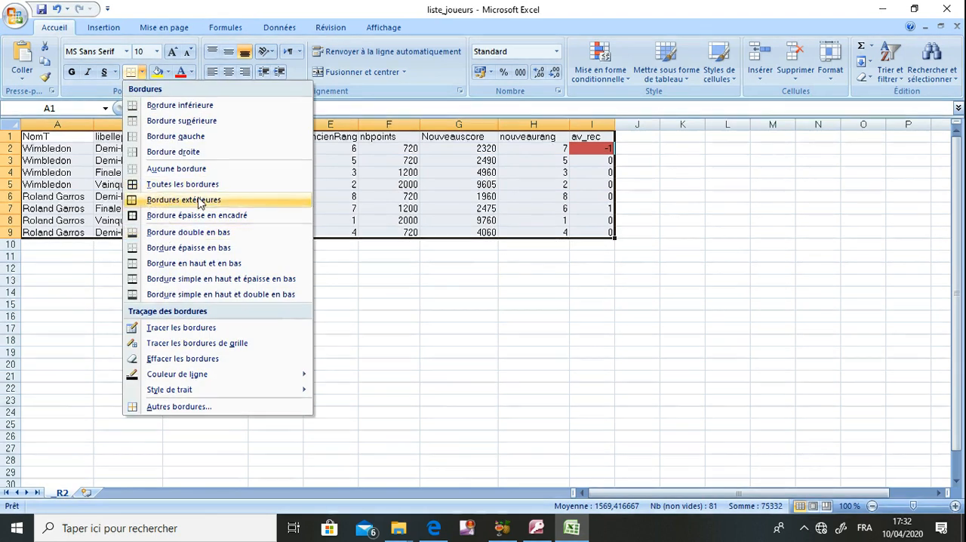
pyautogui.click(210, 408)
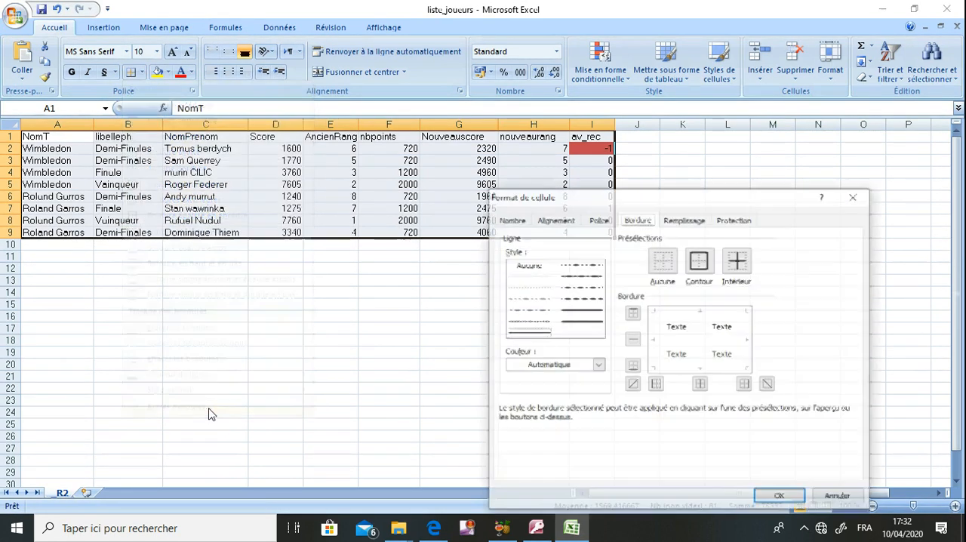
pyautogui.click(598, 364)
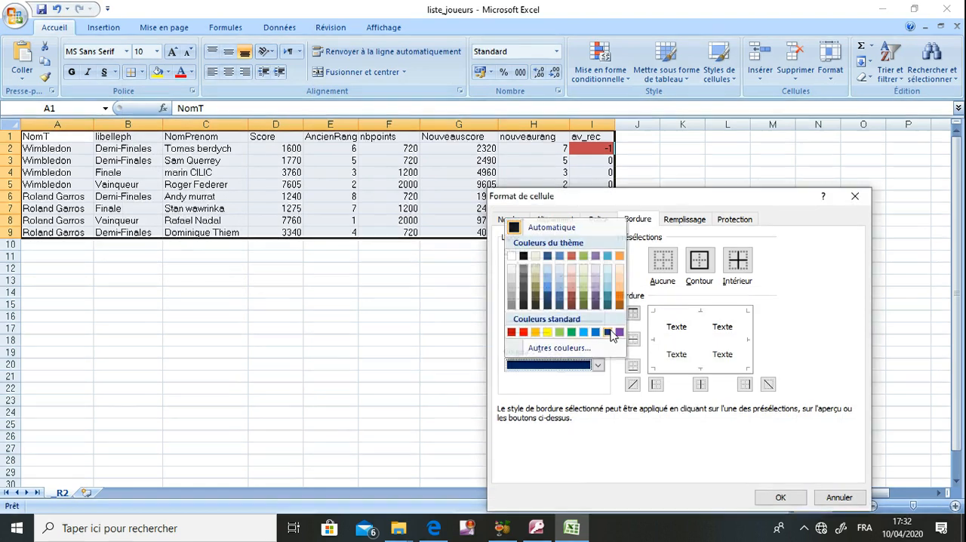
pyautogui.click(608, 333)
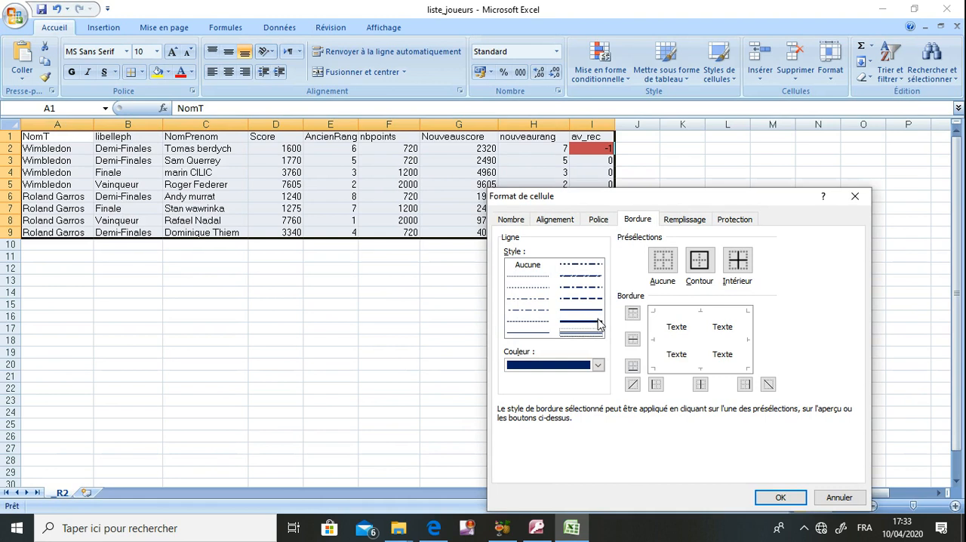
pyautogui.click(700, 261)
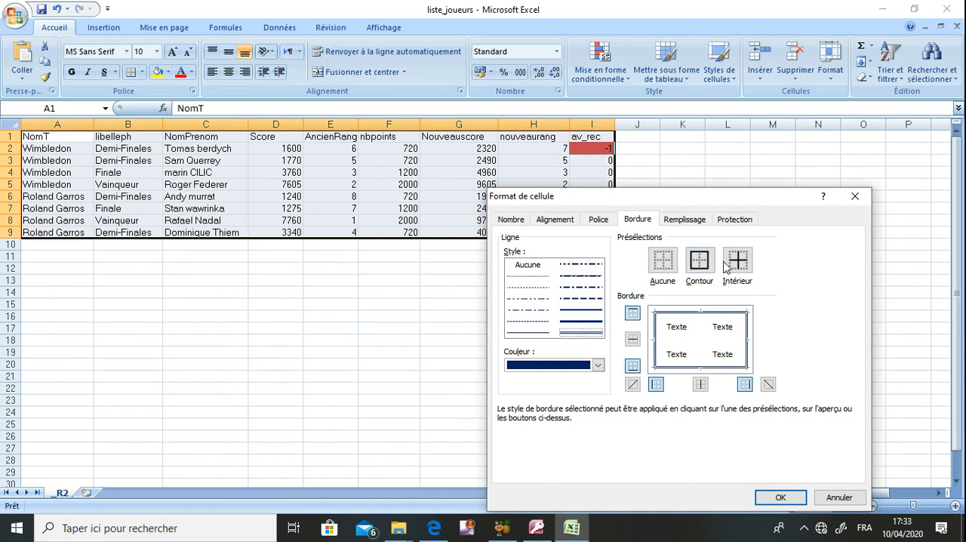
pyautogui.click(737, 261)
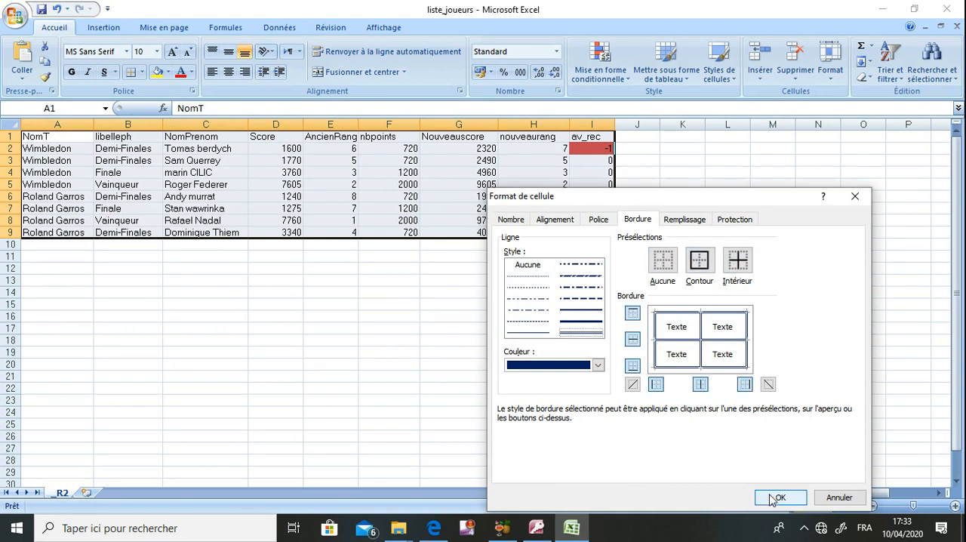
pyautogui.click(777, 498)
pyautogui.click(604, 403)
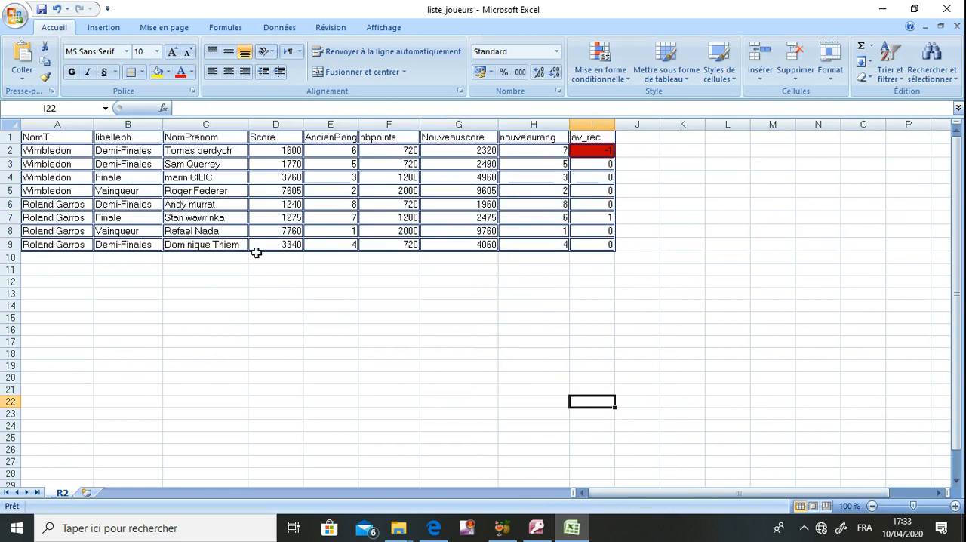
# - Center the numeric values in D2:I9, from the Score column through av_rec
pyautogui.moveTo(286, 150); pyautogui.dragTo(586, 243)
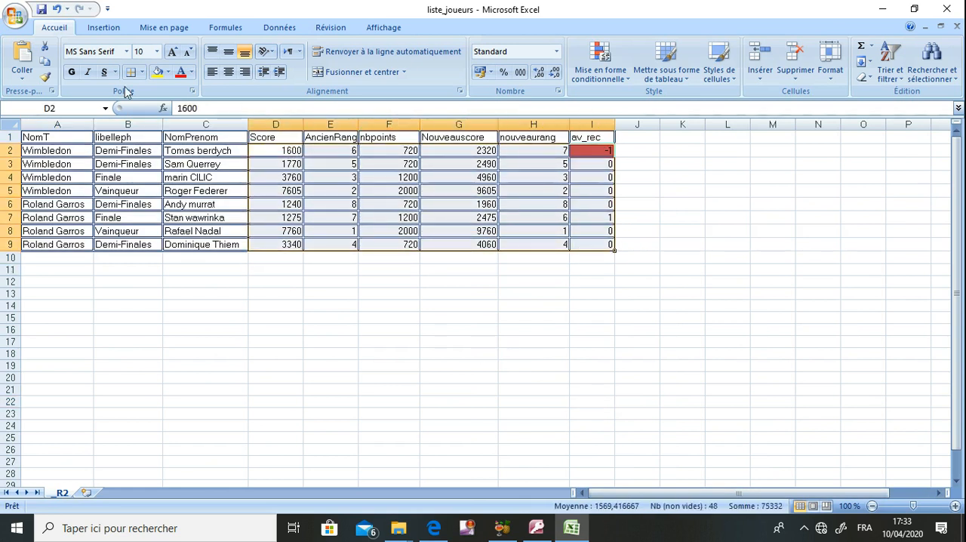
pyautogui.click(227, 73)
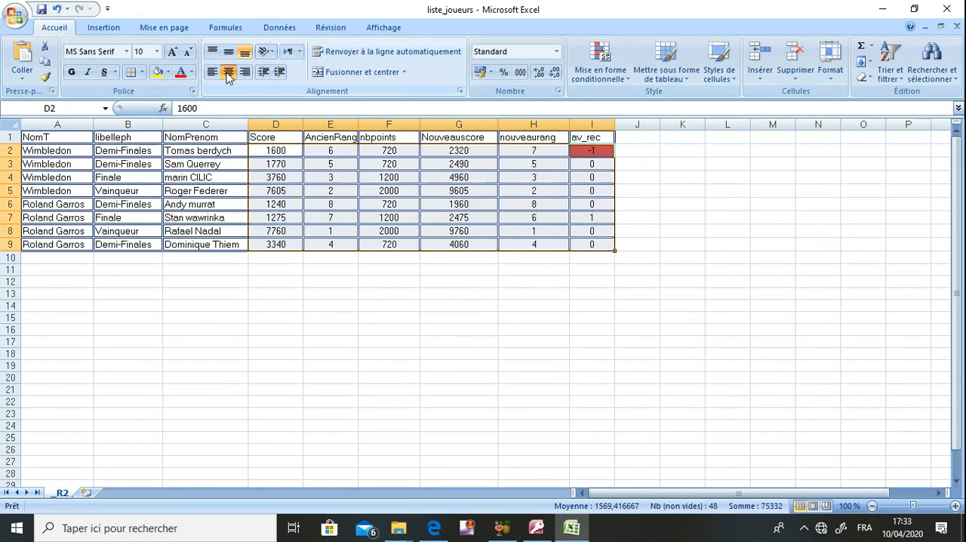
pyautogui.click(189, 317)
# - Make the header row A1:I1 bold, underlined and centered, with purple text
pyautogui.moveTo(68, 139); pyautogui.dragTo(573, 135)
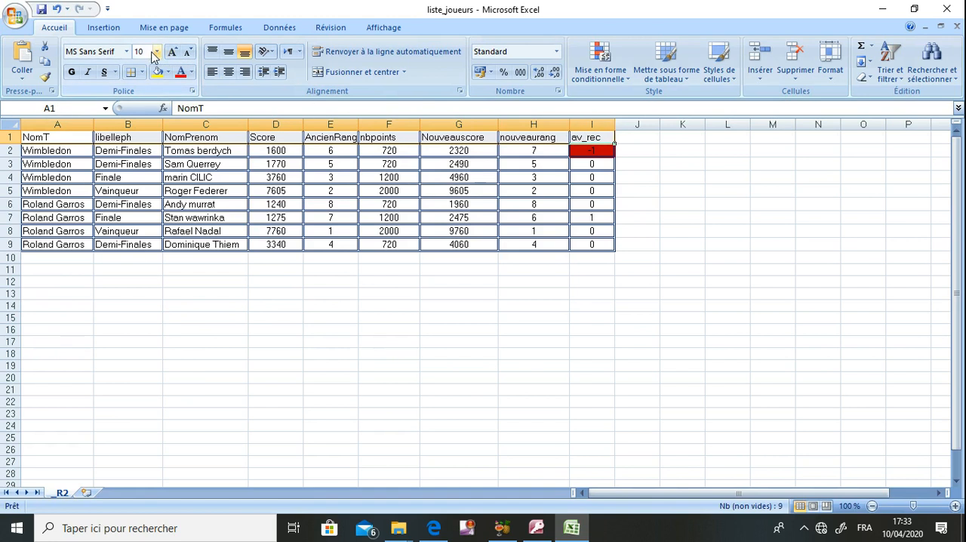
pyautogui.click(71, 72)
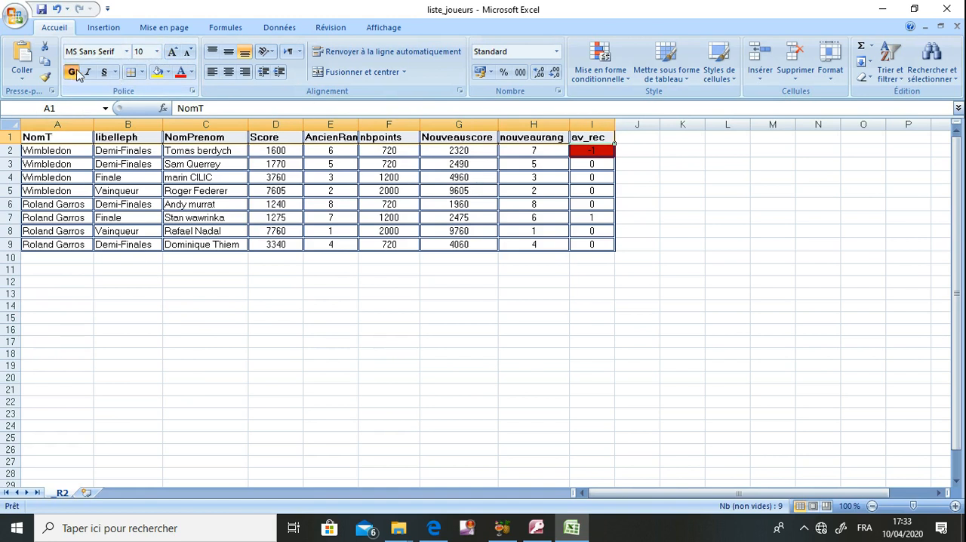
pyautogui.click(104, 72)
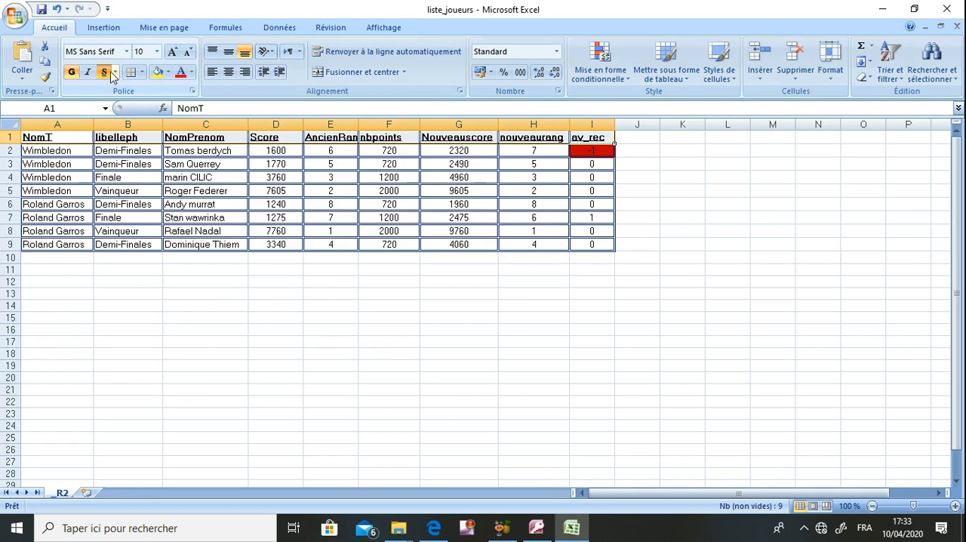
pyautogui.click(228, 73)
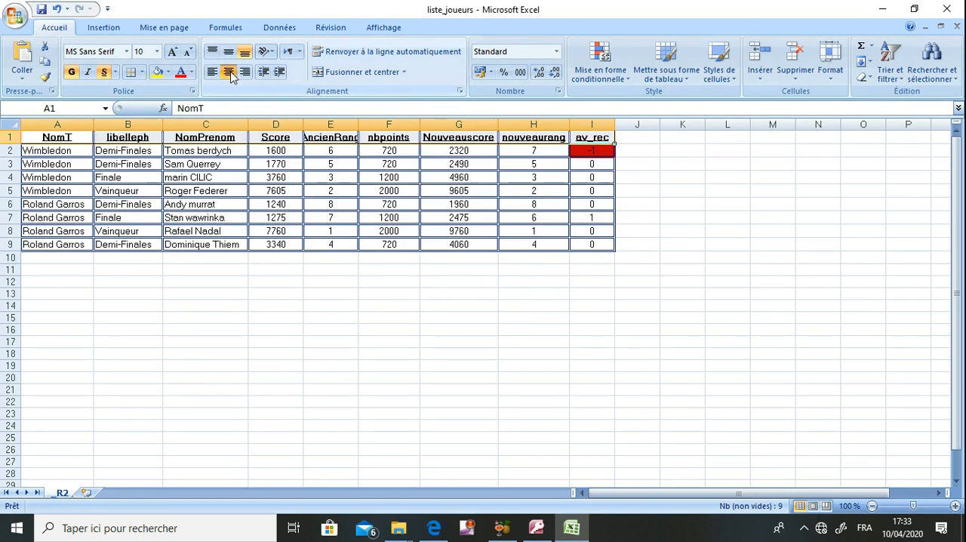
pyautogui.click(192, 72)
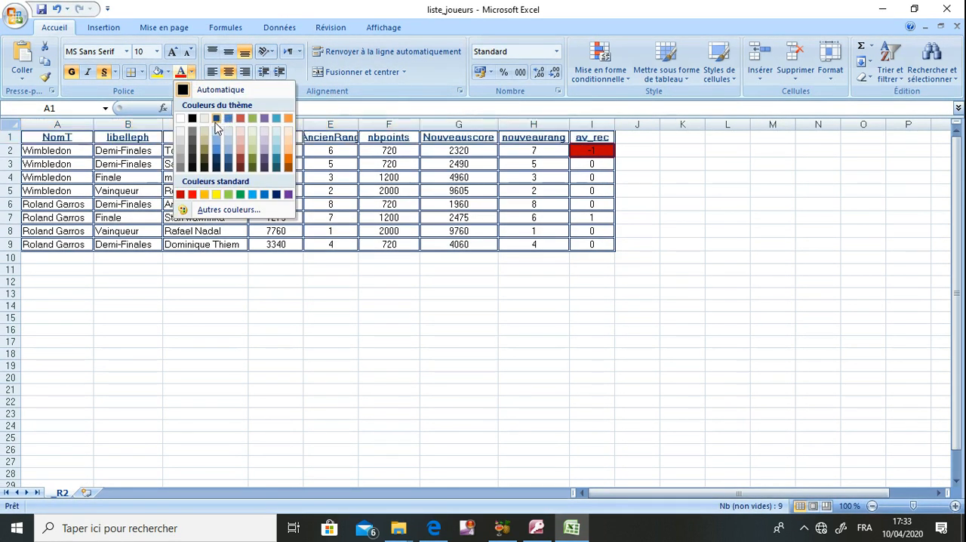
pyautogui.click(288, 194)
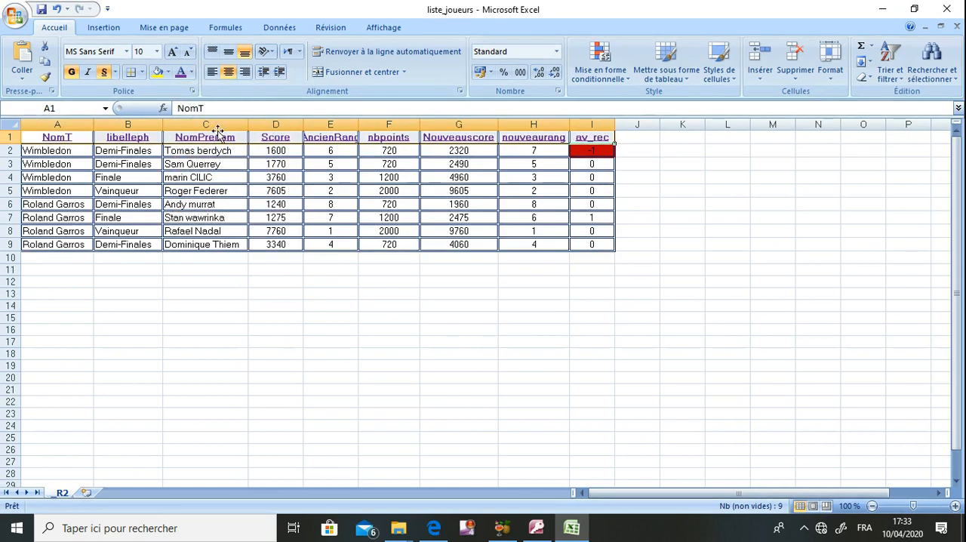
# - Fill the header row A1:I1 with the standard orange background color
pyautogui.click(157, 72)
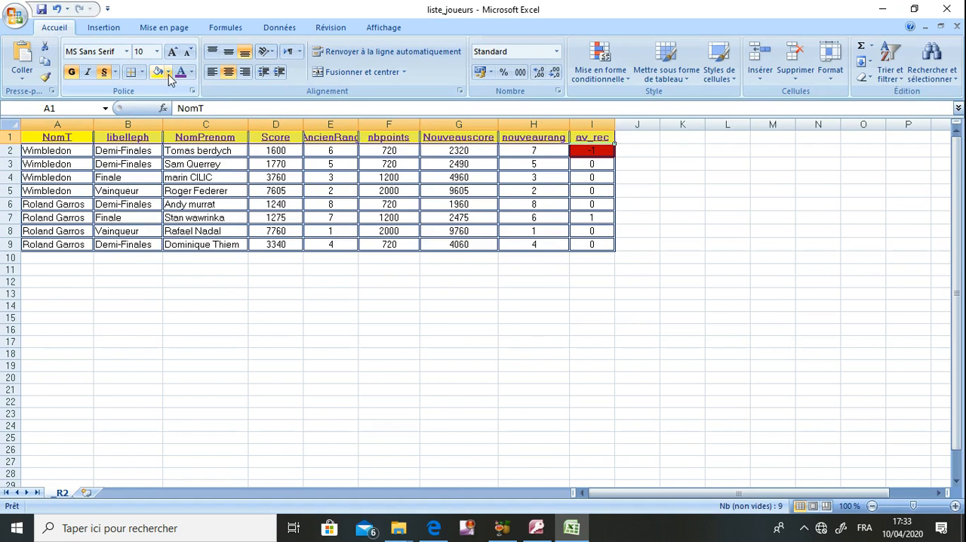
pyautogui.click(169, 73)
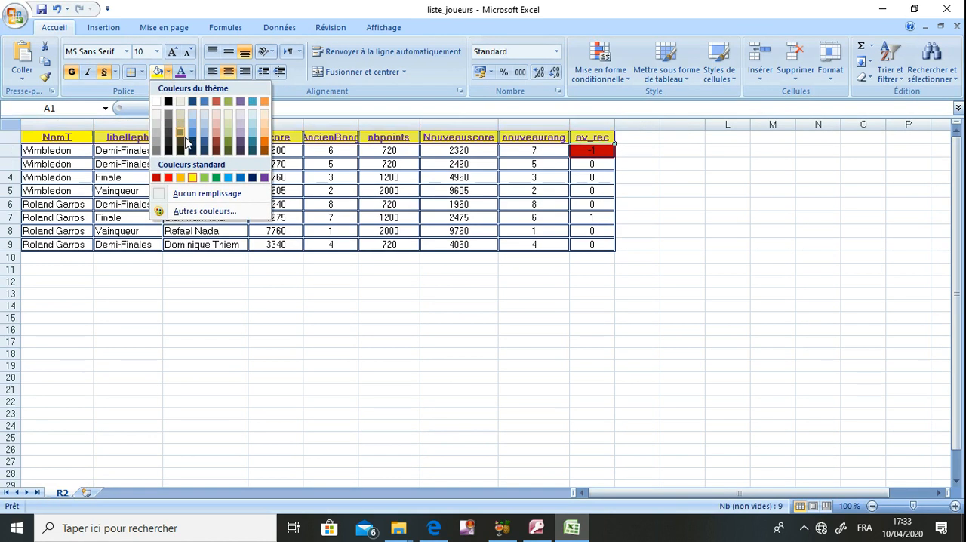
pyautogui.click(180, 179)
pyautogui.click(240, 270)
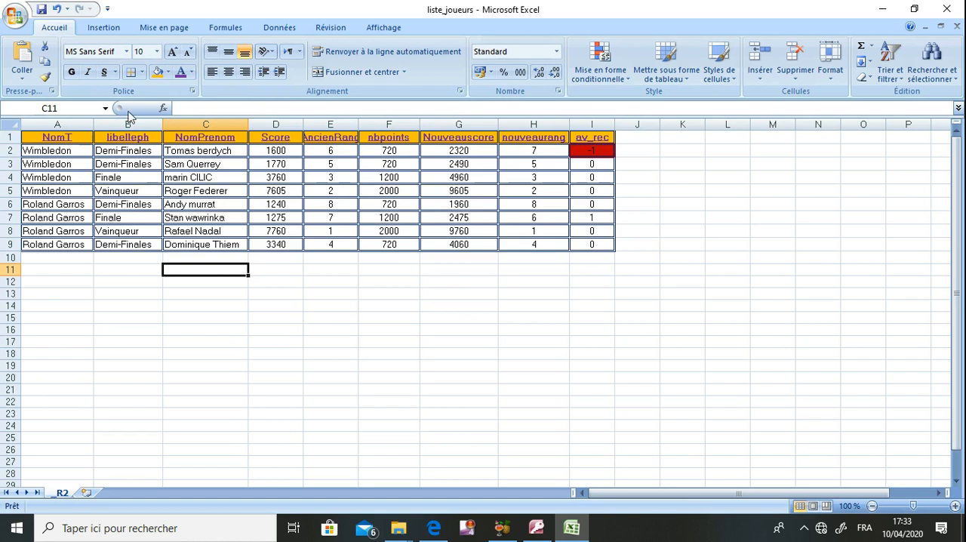
# - Save the formatted workbook, minimize it and view the exam sheet in a maximized window to review the spreadsheet questions
pyautogui.click(41, 11)
pyautogui.click(882, 12)
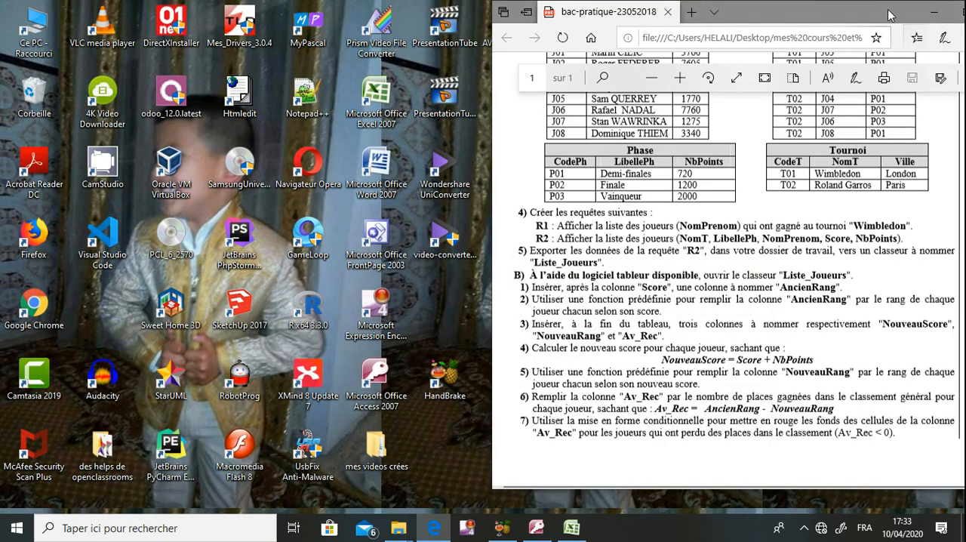
pyautogui.click(937, 16)
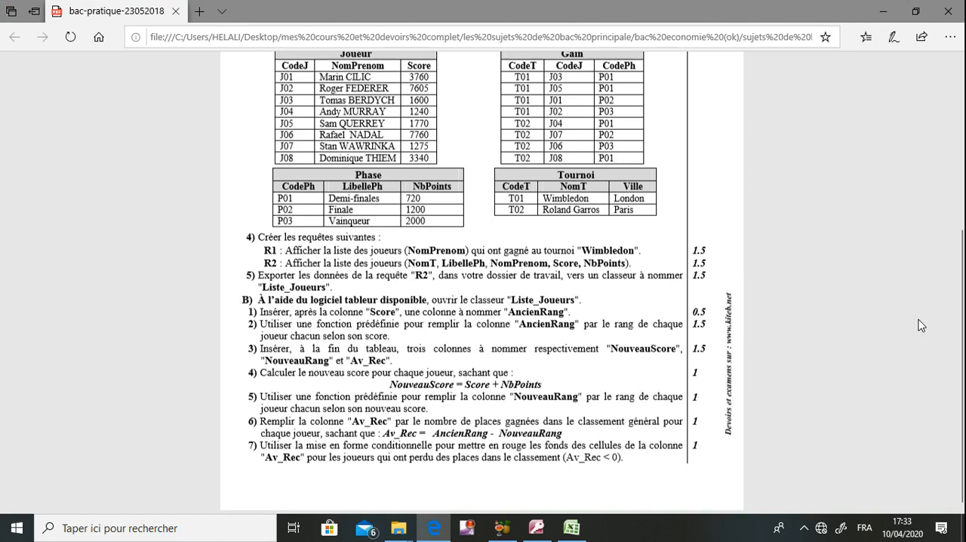
pyautogui.moveTo(957, 348)
pyautogui.mouseDown()
pyautogui.moveTo(946, 238)
pyautogui.moveTo(946, 362)
pyautogui.moveTo(946, 349)
pyautogui.mouseUp()
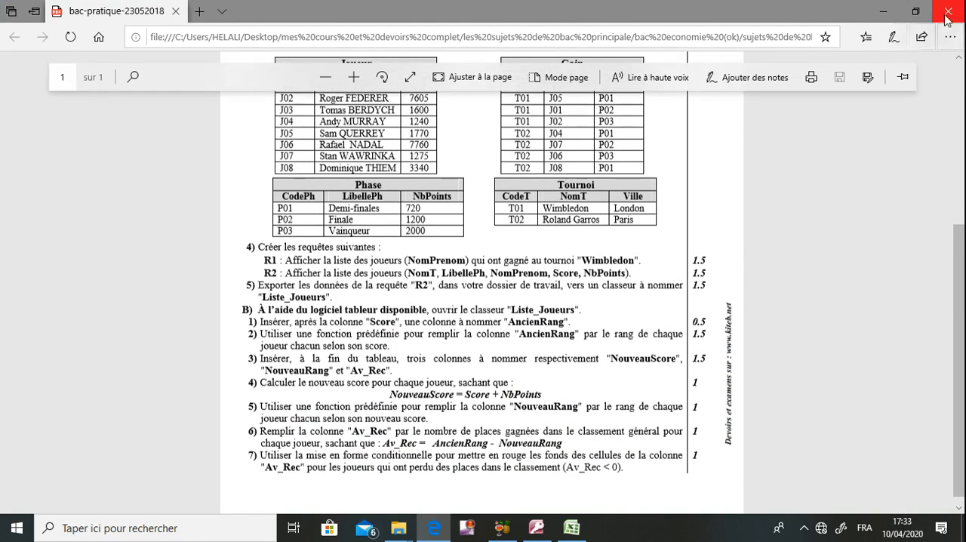